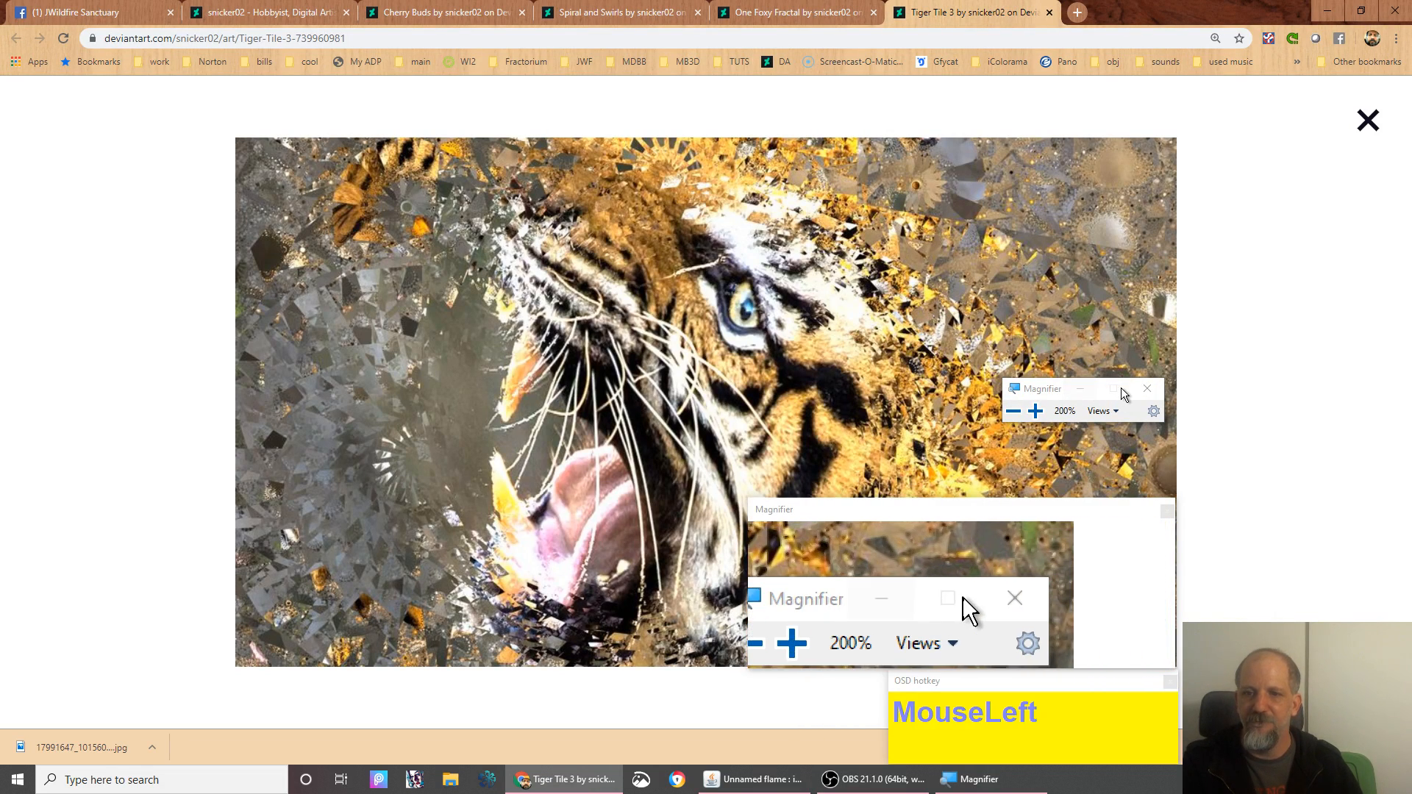
- Look through the example artworks Tiger Tile 3, One Foxy Fractal, Spiral and Swirls, and Cherry Buds
drag(1106, 382, 1052, 465)
click(1243, 367)
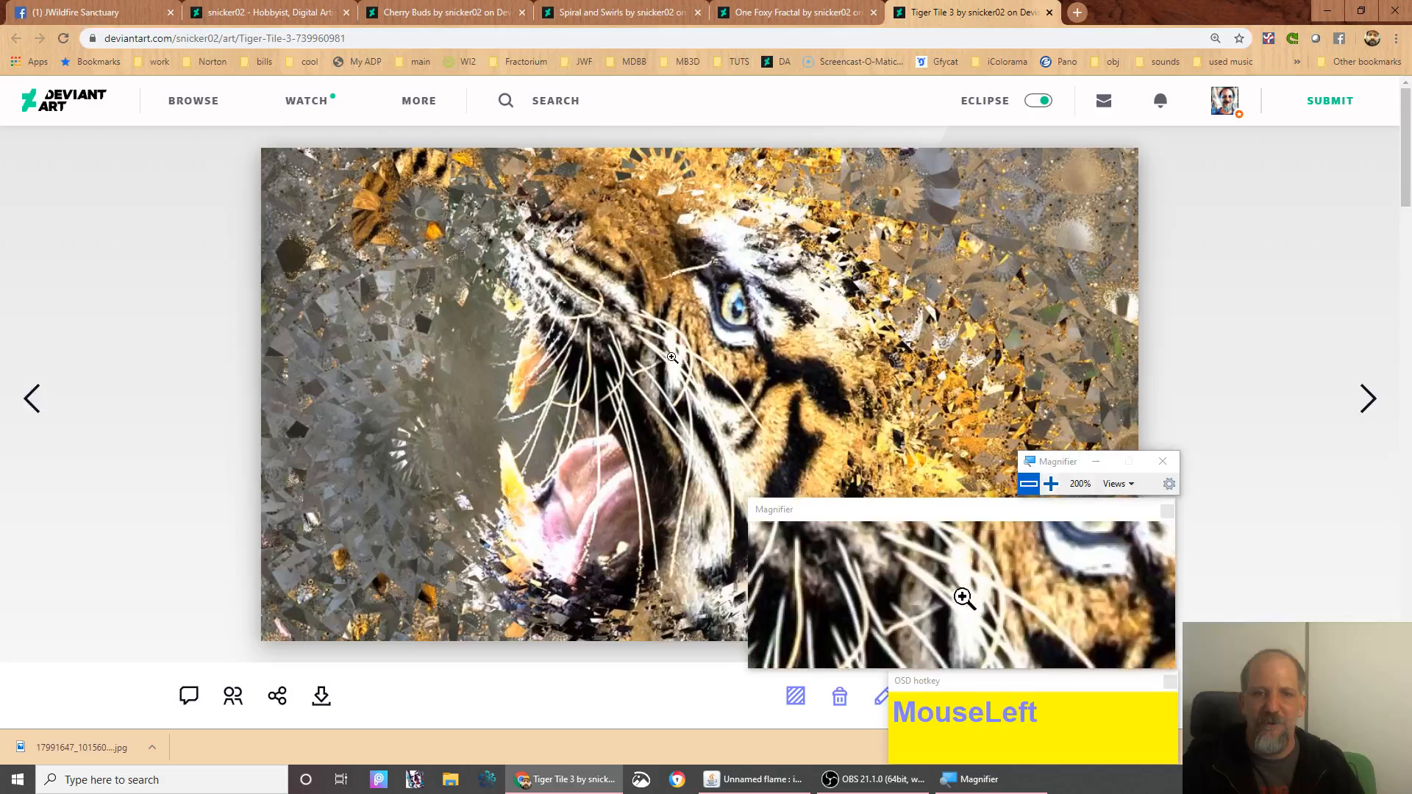
scroll(672, 357, down, 1)
scroll(672, 357, up, 1)
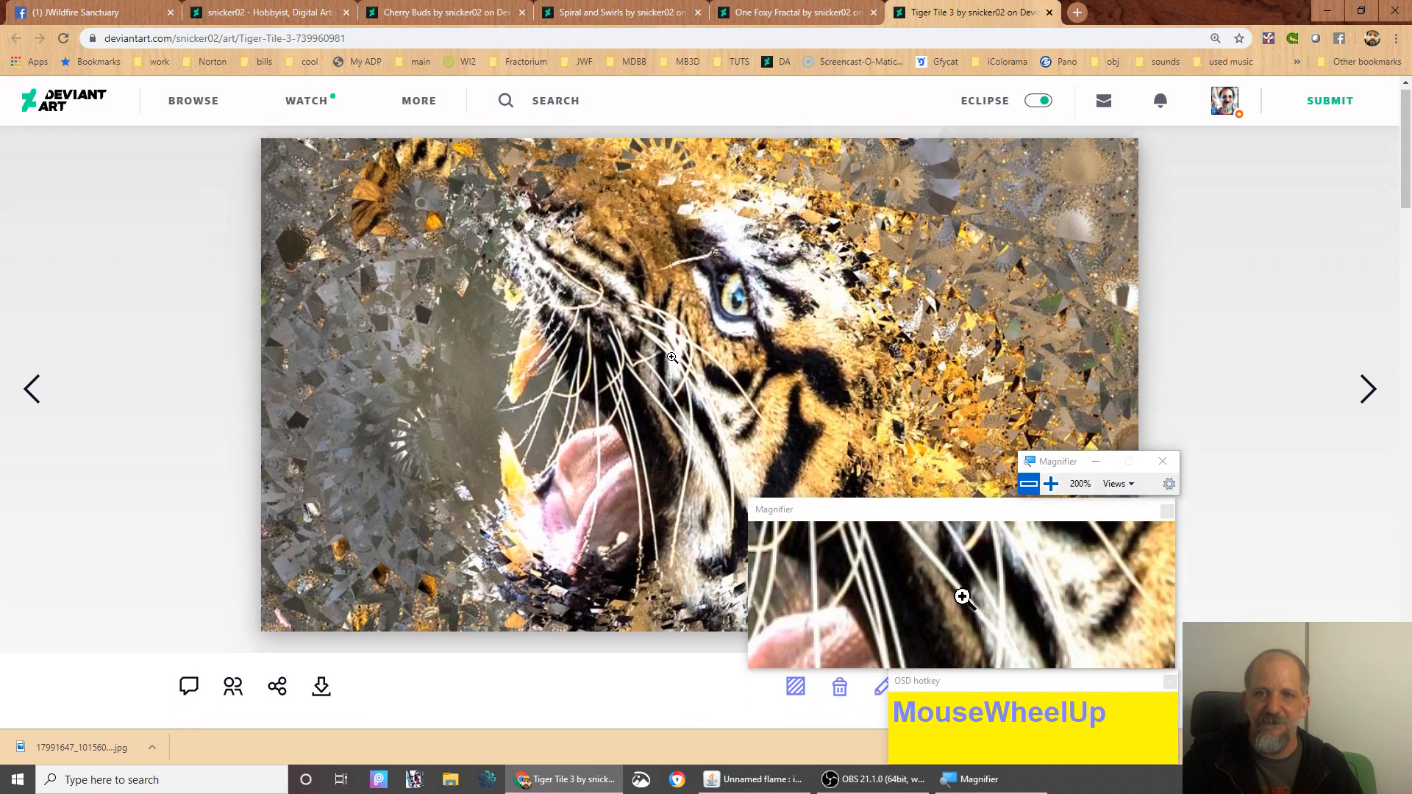
click(746, 22)
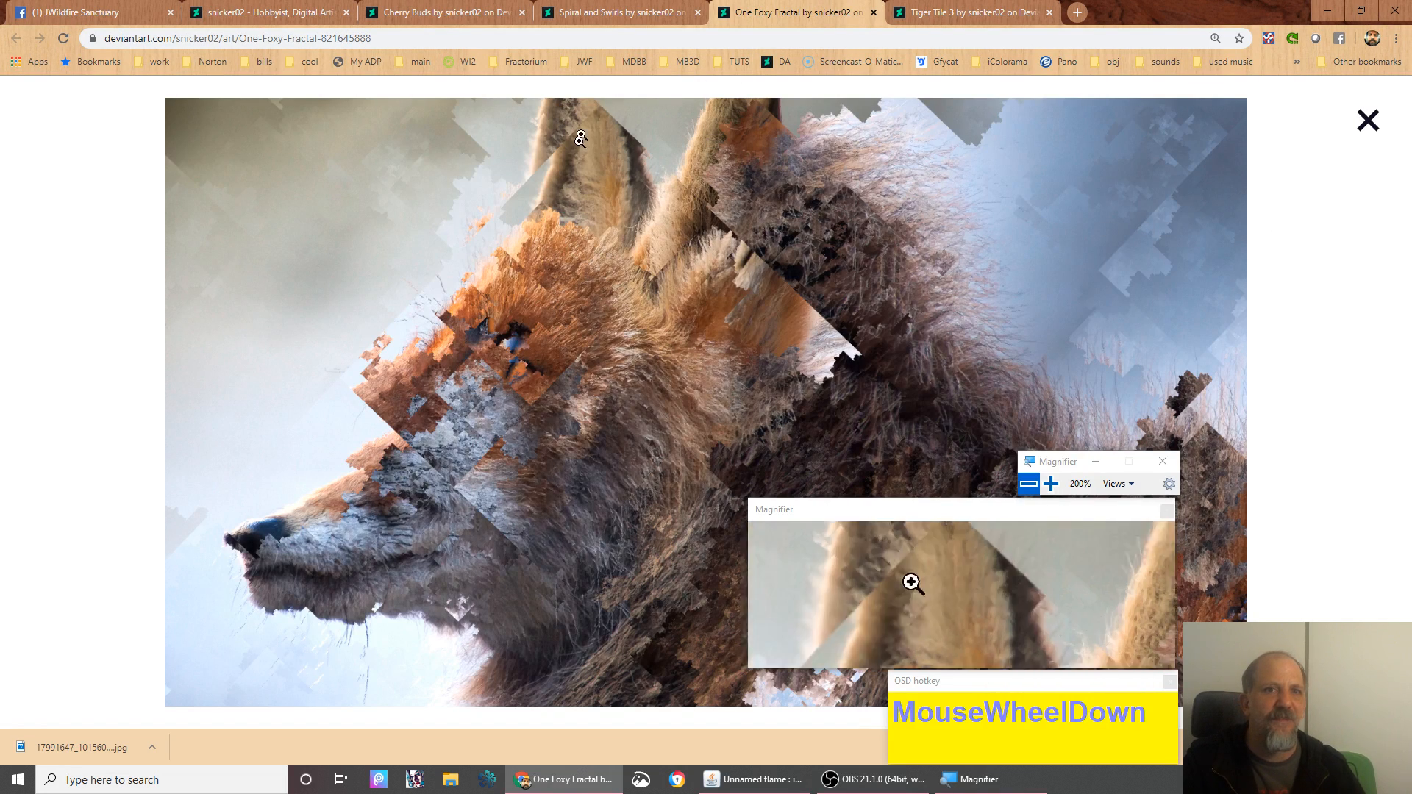
click(580, 15)
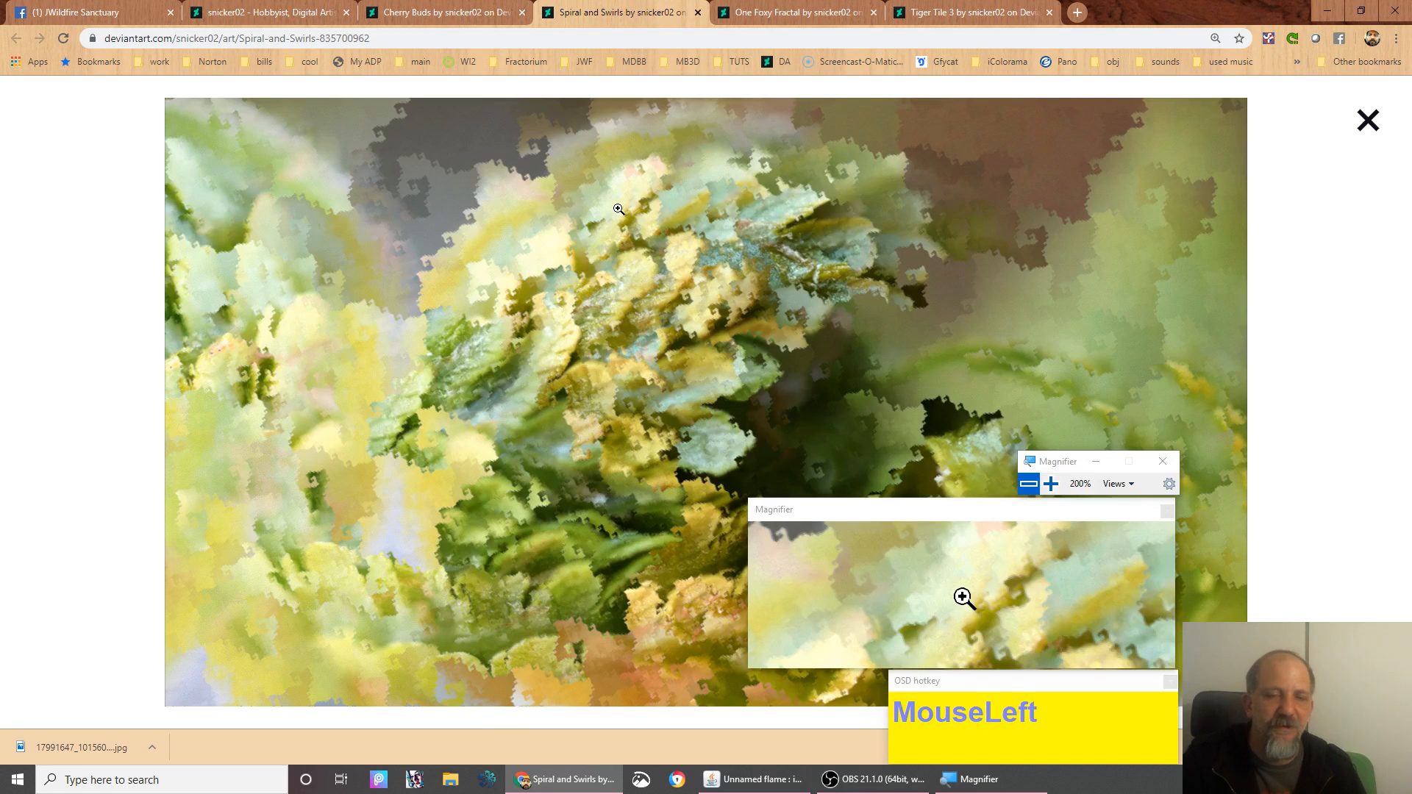
click(423, 9)
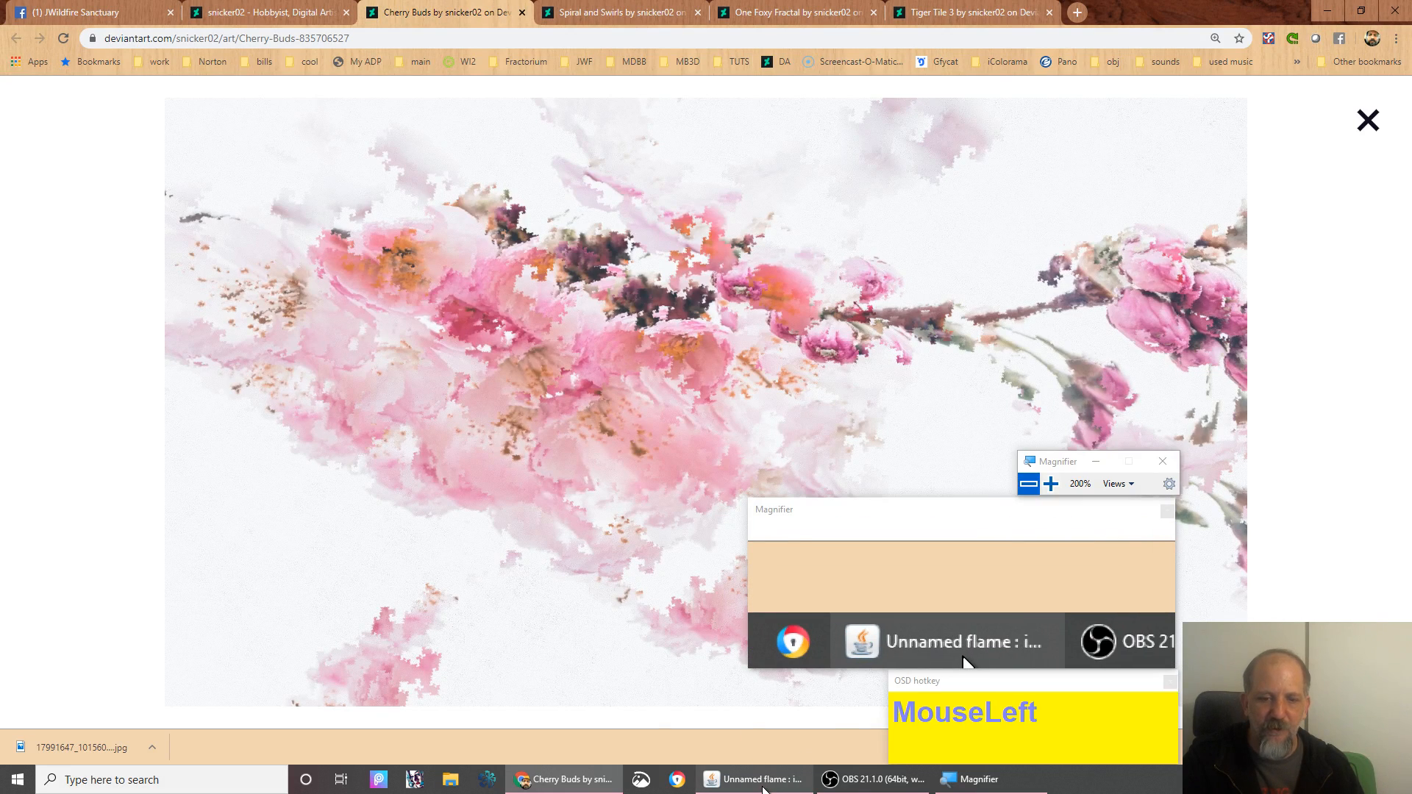
- Switch to JWildfire, create a new flame from scratch and add one transform to it
mouse_move(763, 789)
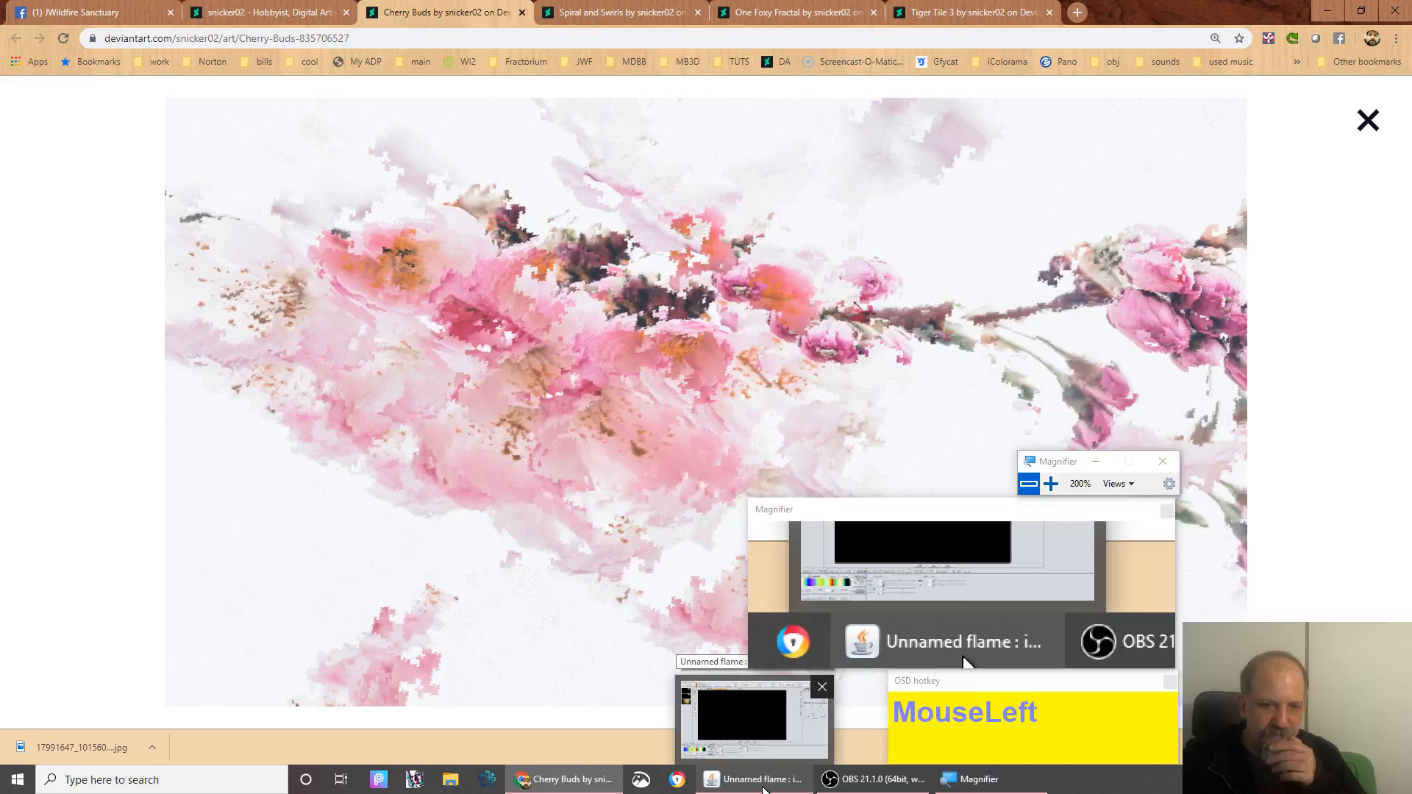
click(763, 790)
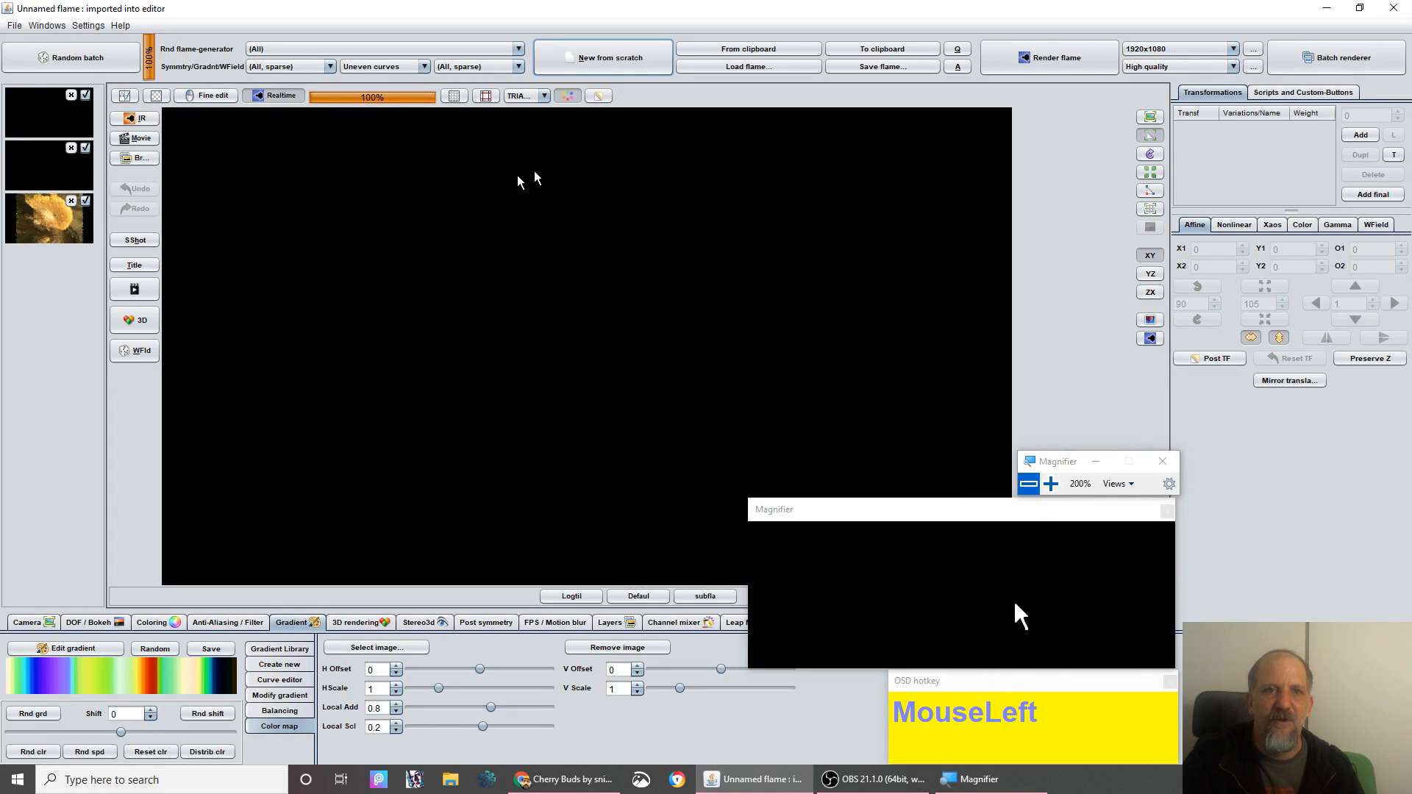
click(602, 59)
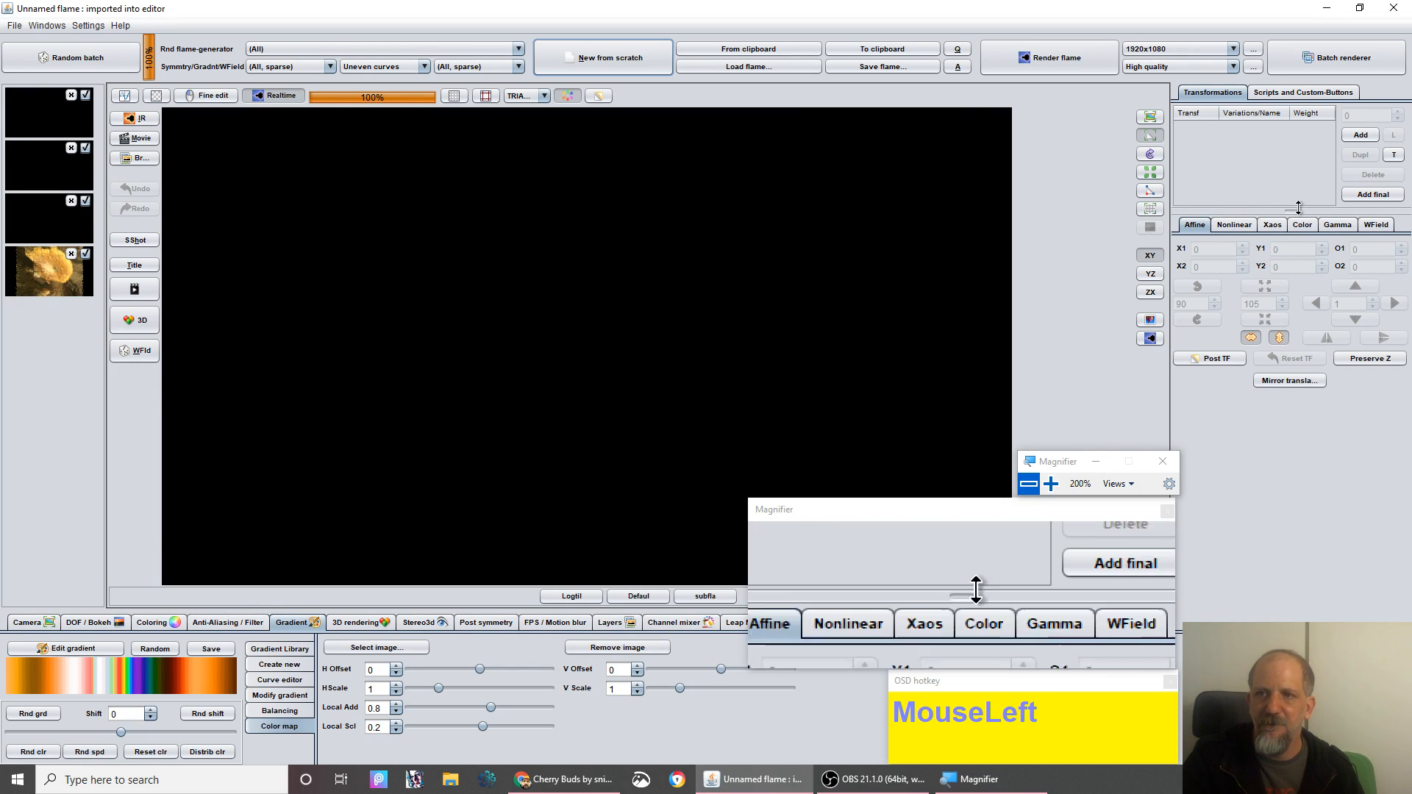
click(1346, 137)
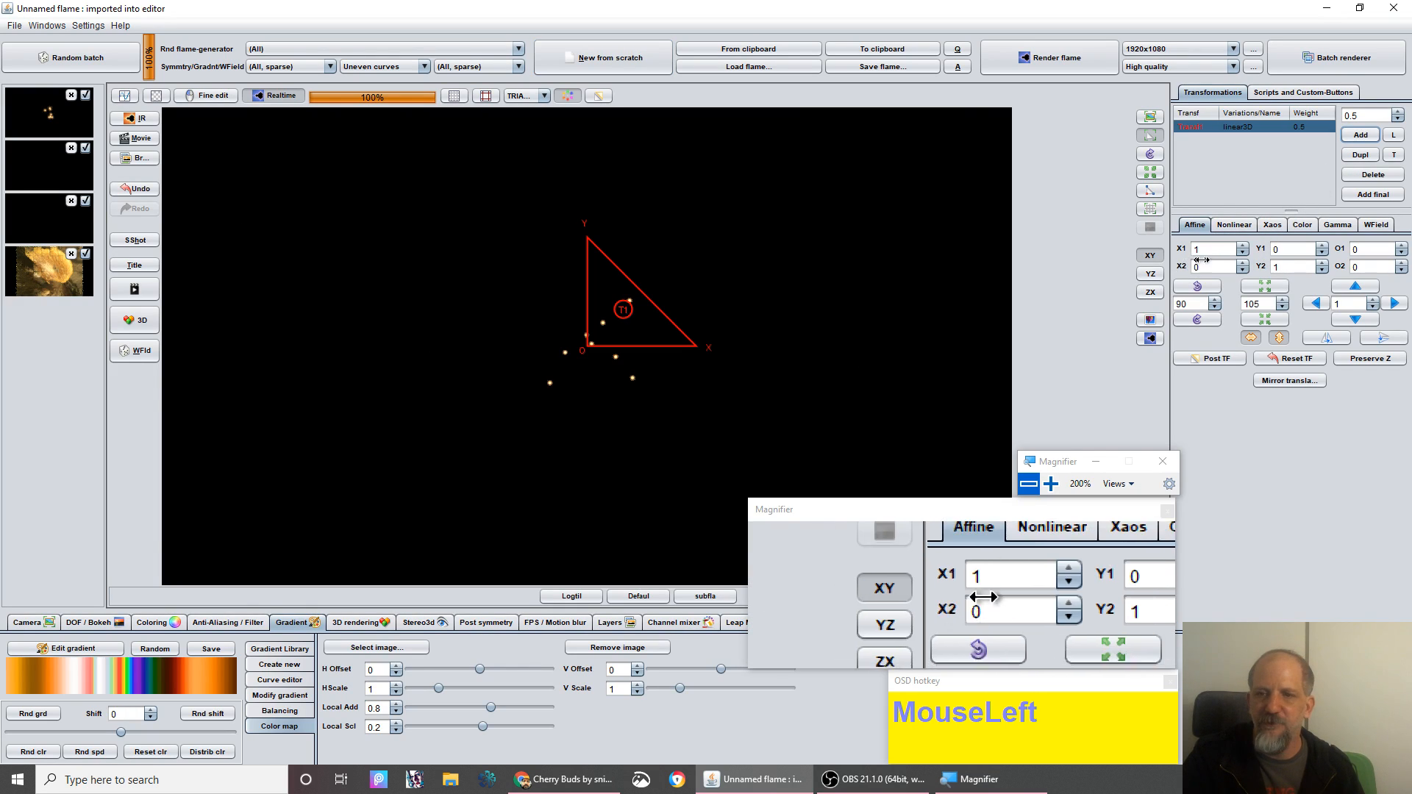
- Turn on post-transform editing and set the transform's linear3D variation amount to 0.5
click(1234, 224)
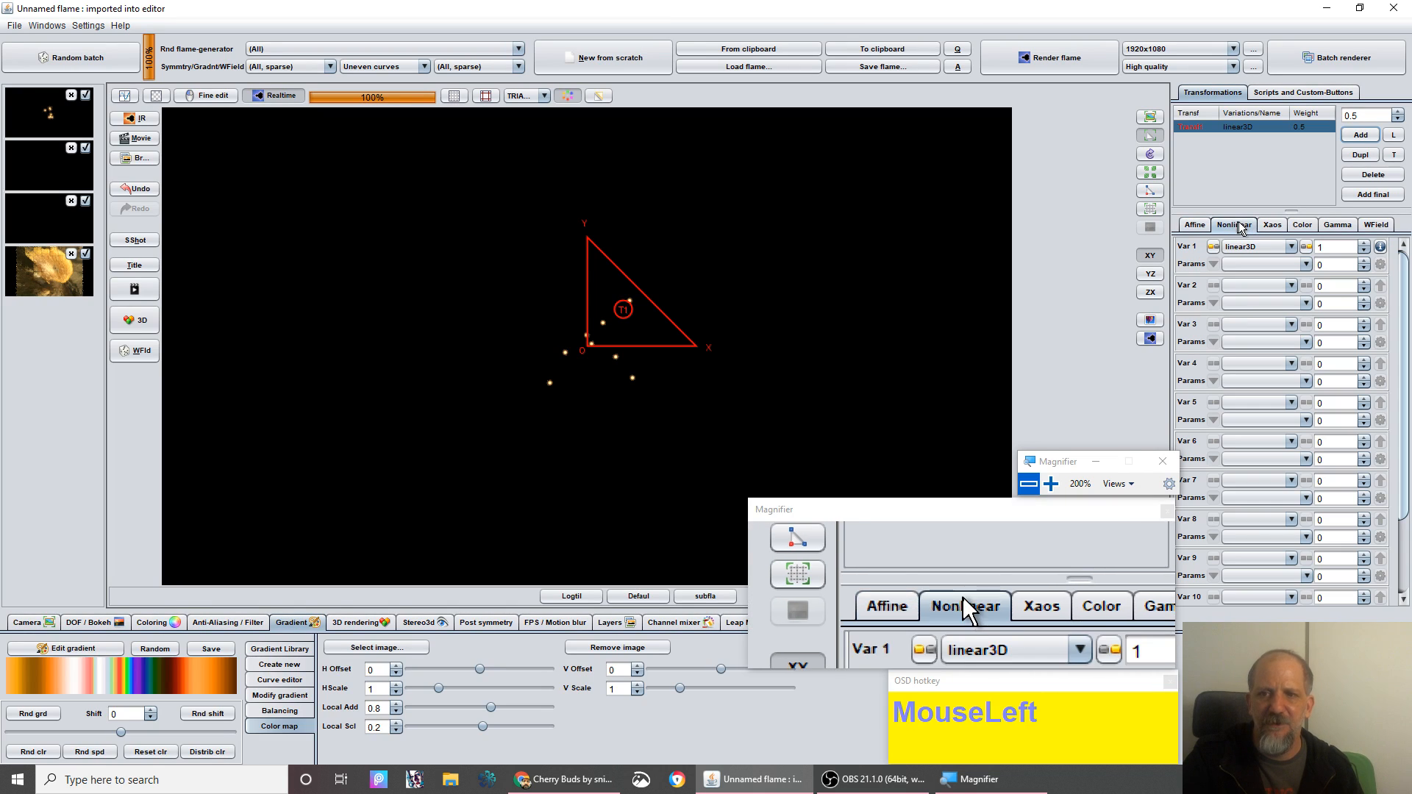
click(1194, 225)
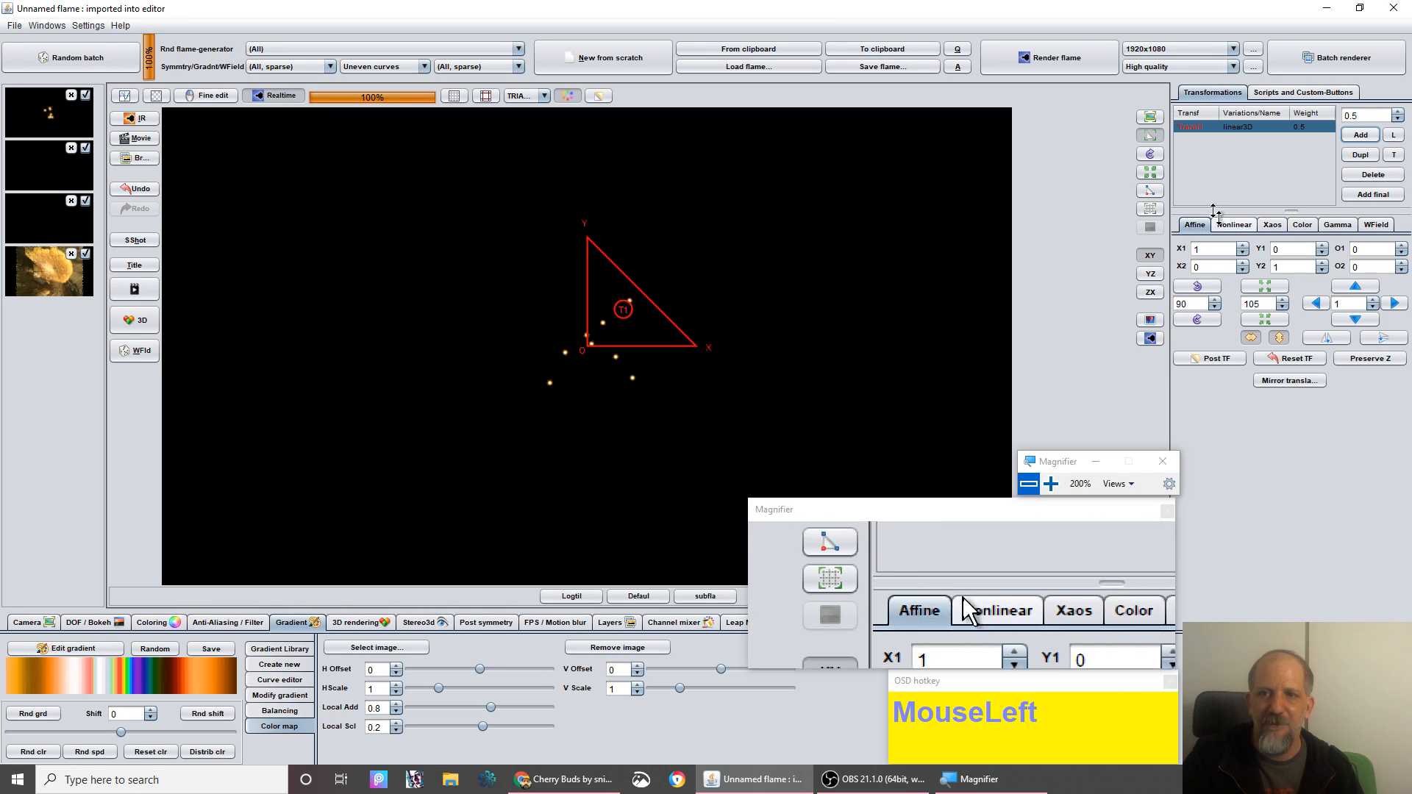
click(1206, 361)
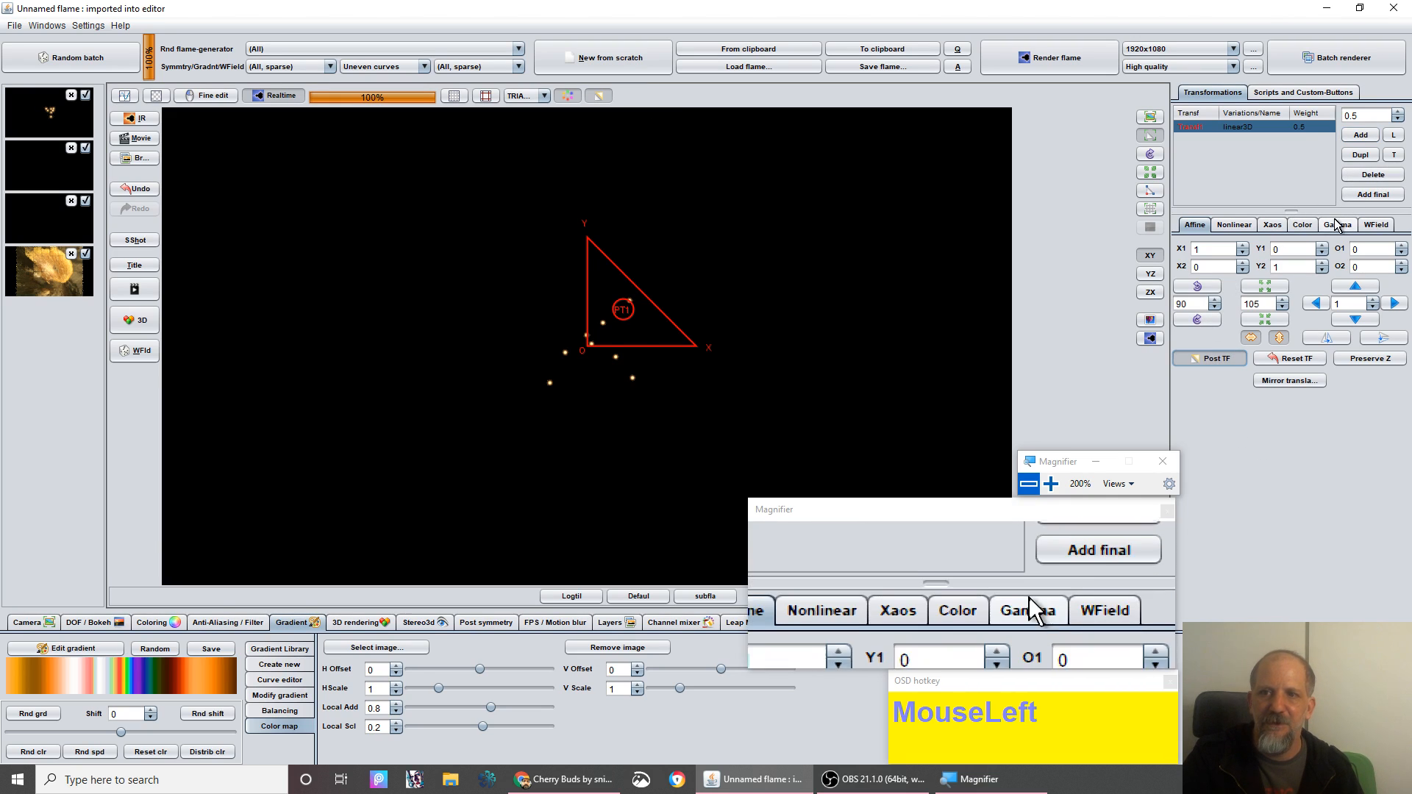
click(1240, 231)
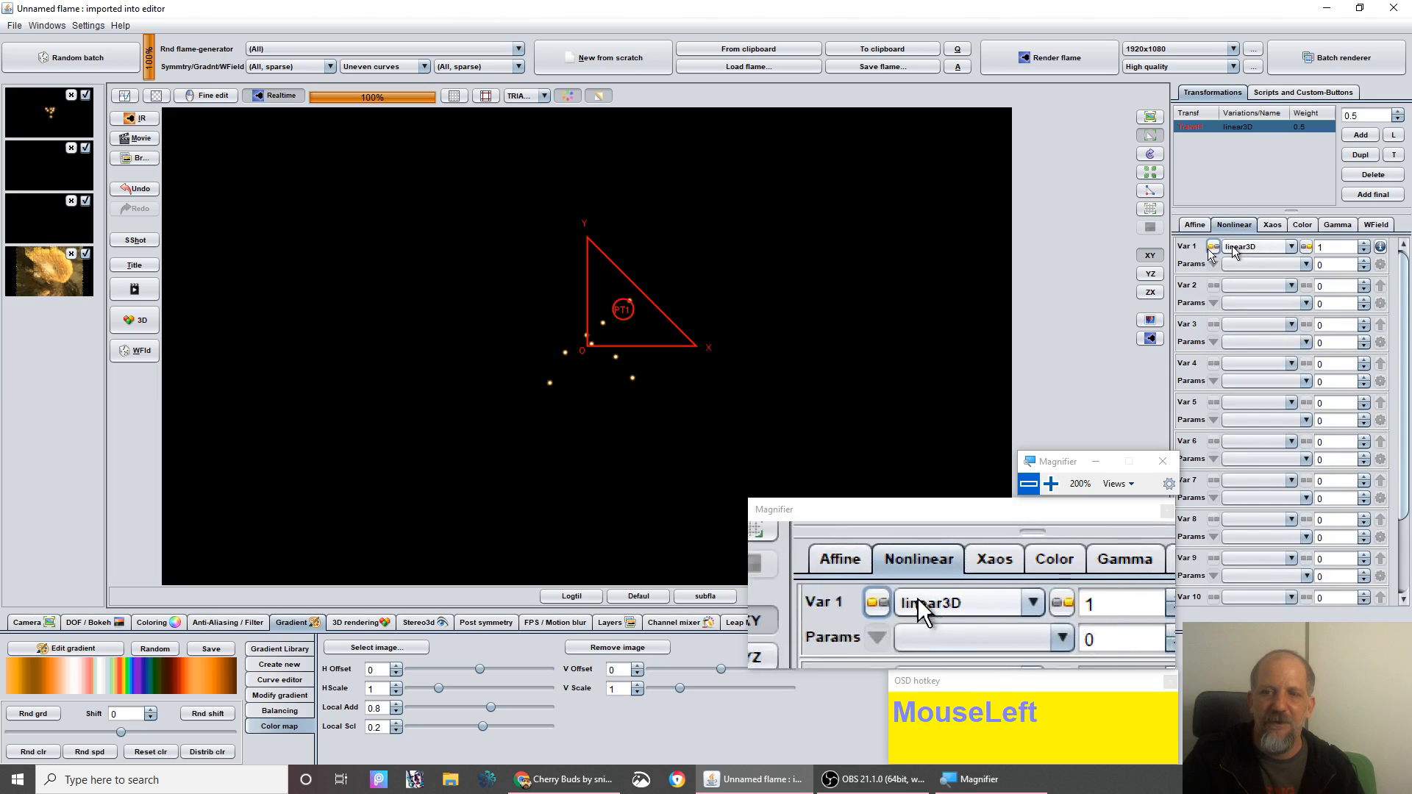
double_click(1330, 250)
text(.5)
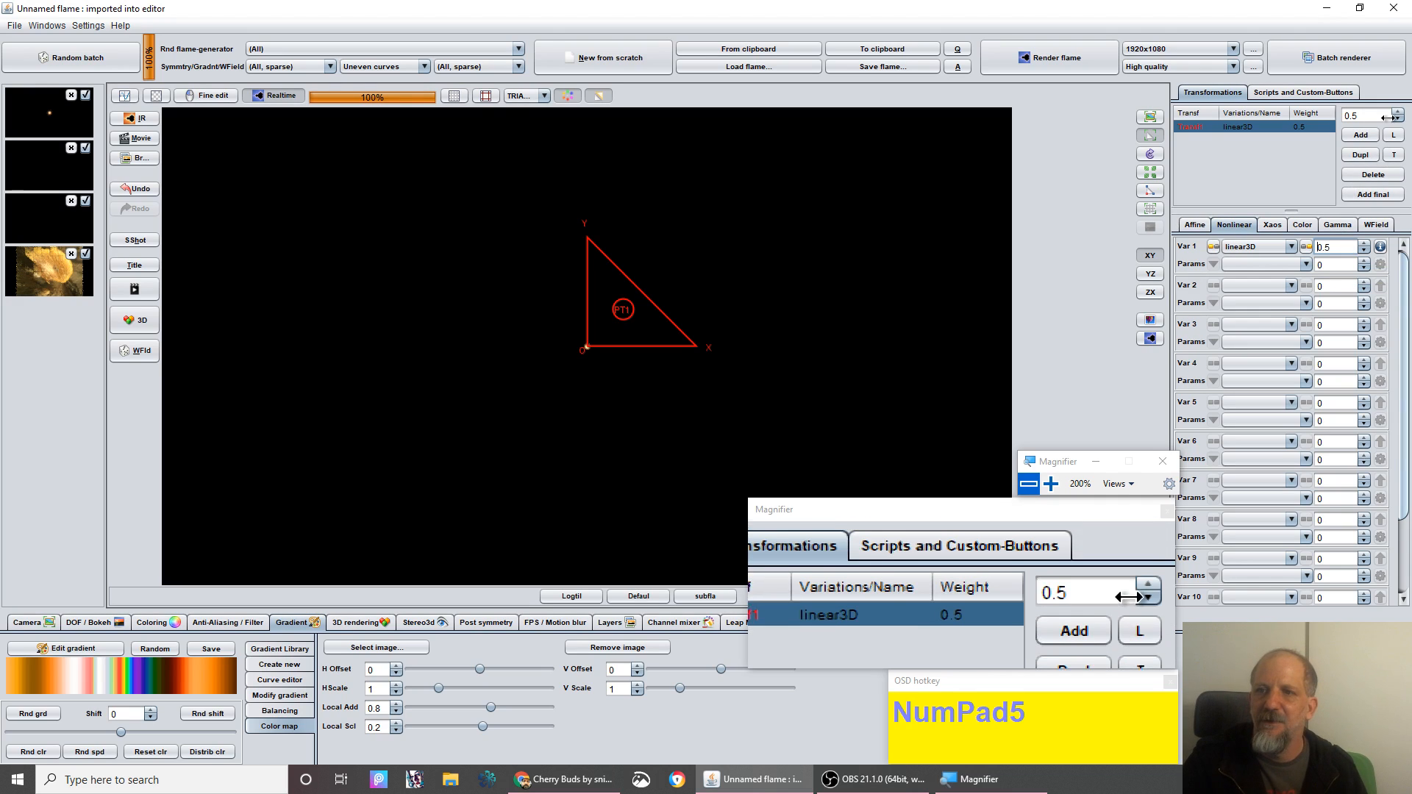
- Duplicate the linear3D transform three times so the flame has four identical transforms
click(1362, 161)
click(1367, 156)
click(1367, 156)
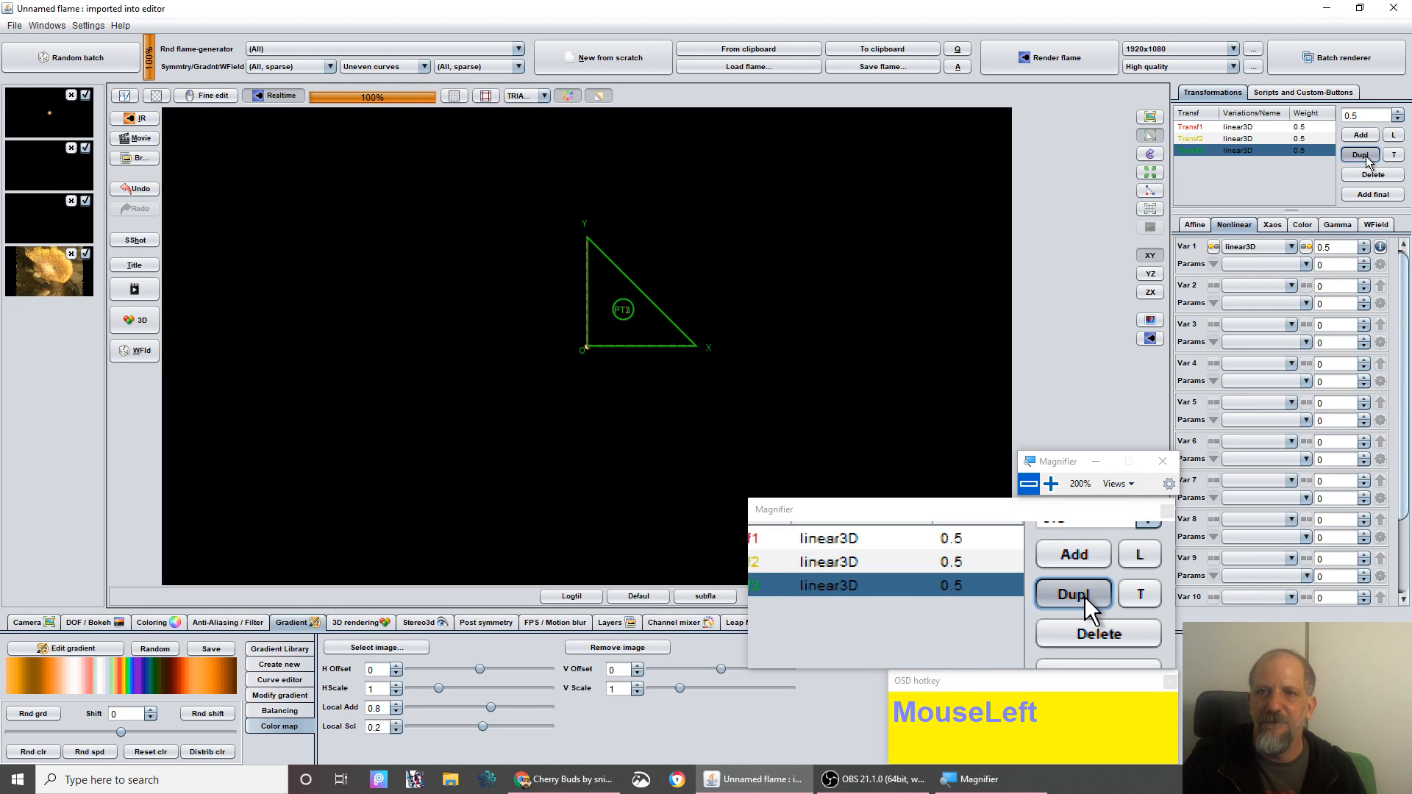
- Offset the post-transform of Transf1 by 1 unit to the right and 1 unit up
click(1190, 226)
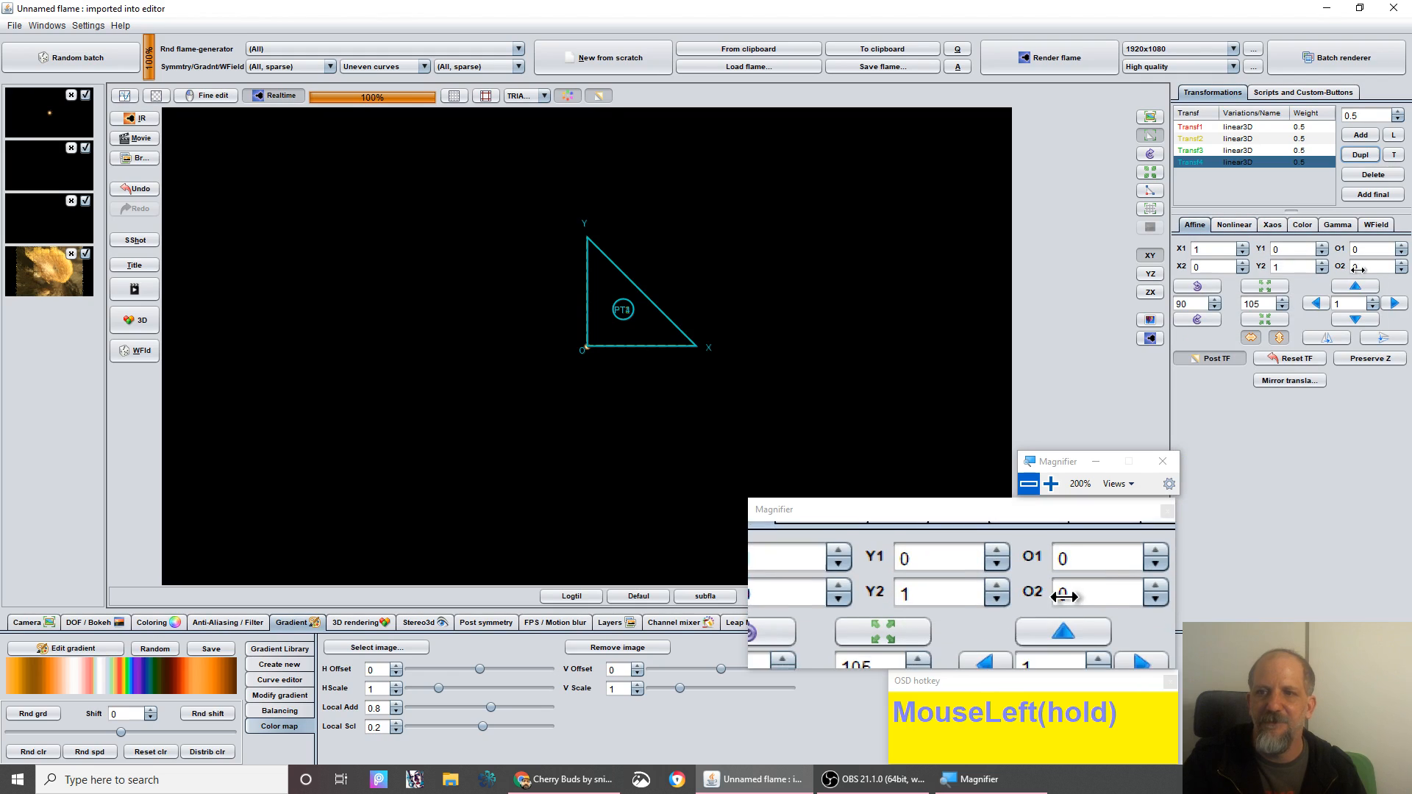
click(1239, 126)
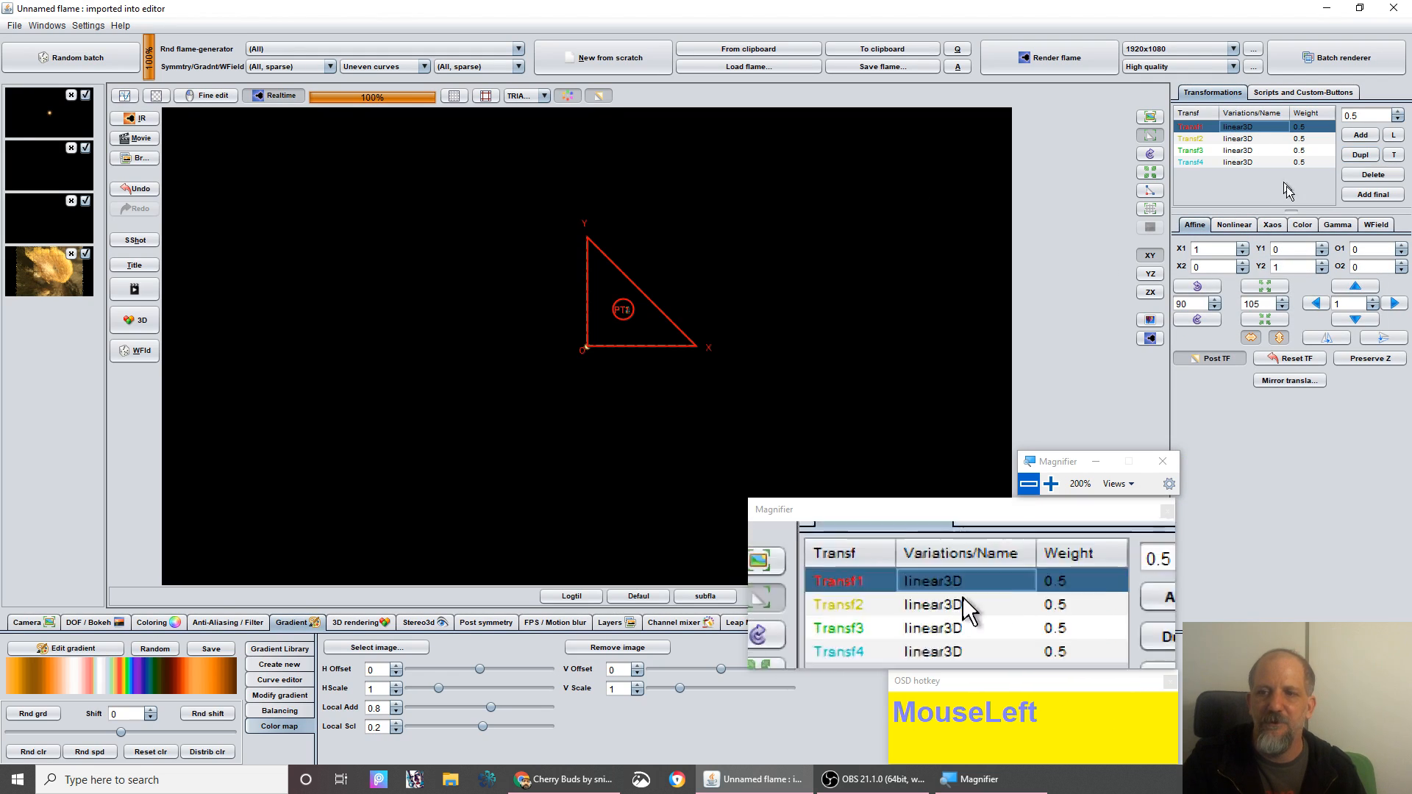
click(1395, 306)
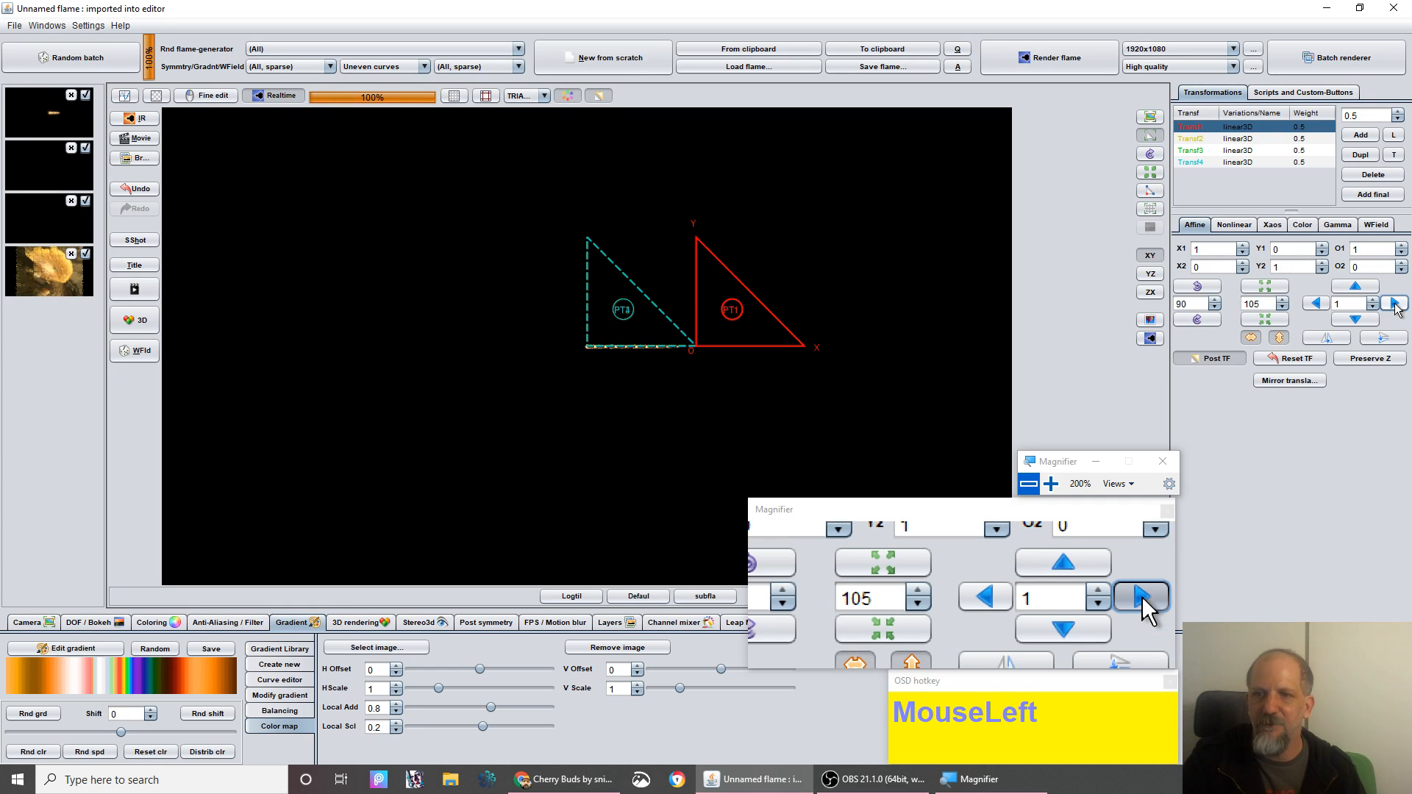
click(1357, 289)
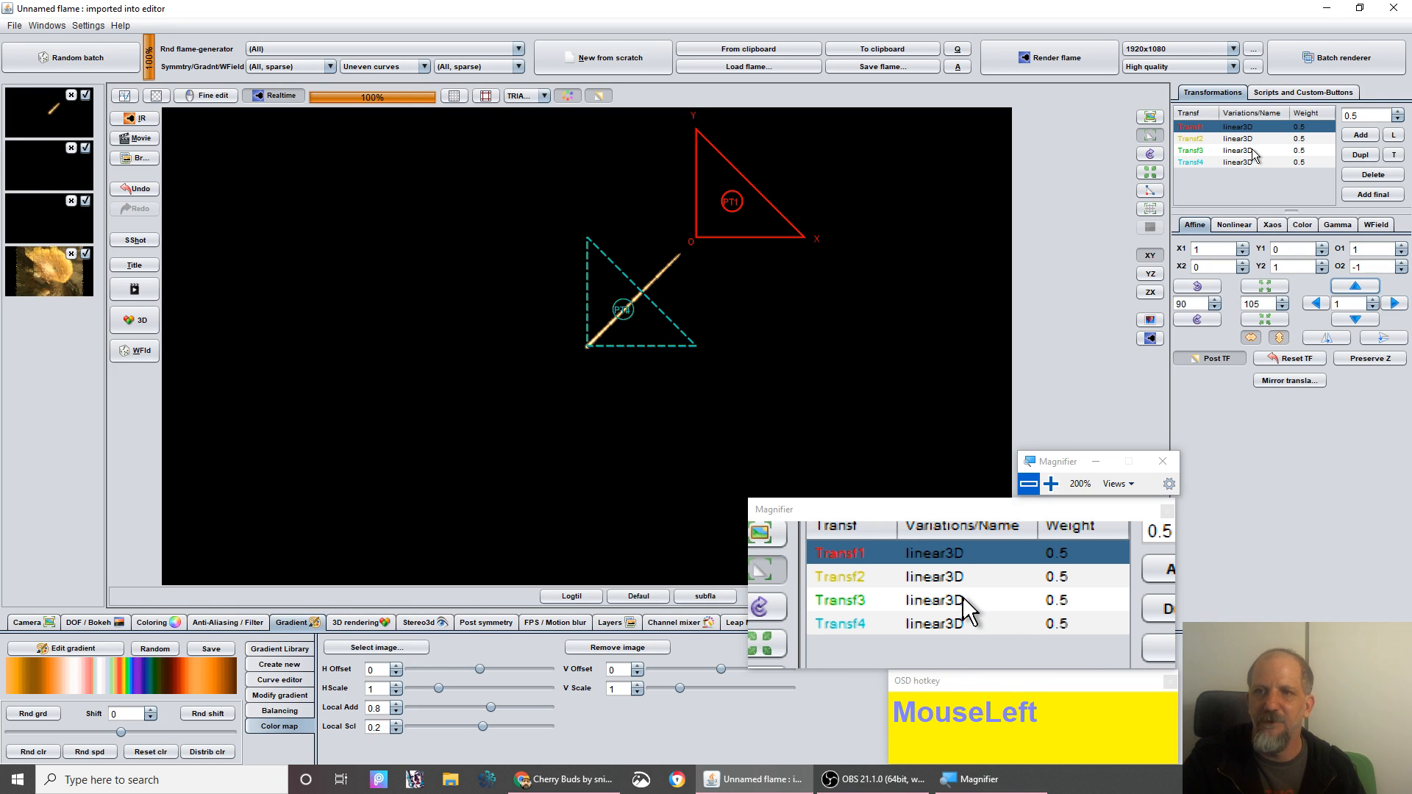
- Offset the post-transform of Transf2 by 1 unit to the right and 1 unit down
click(1250, 140)
click(1383, 300)
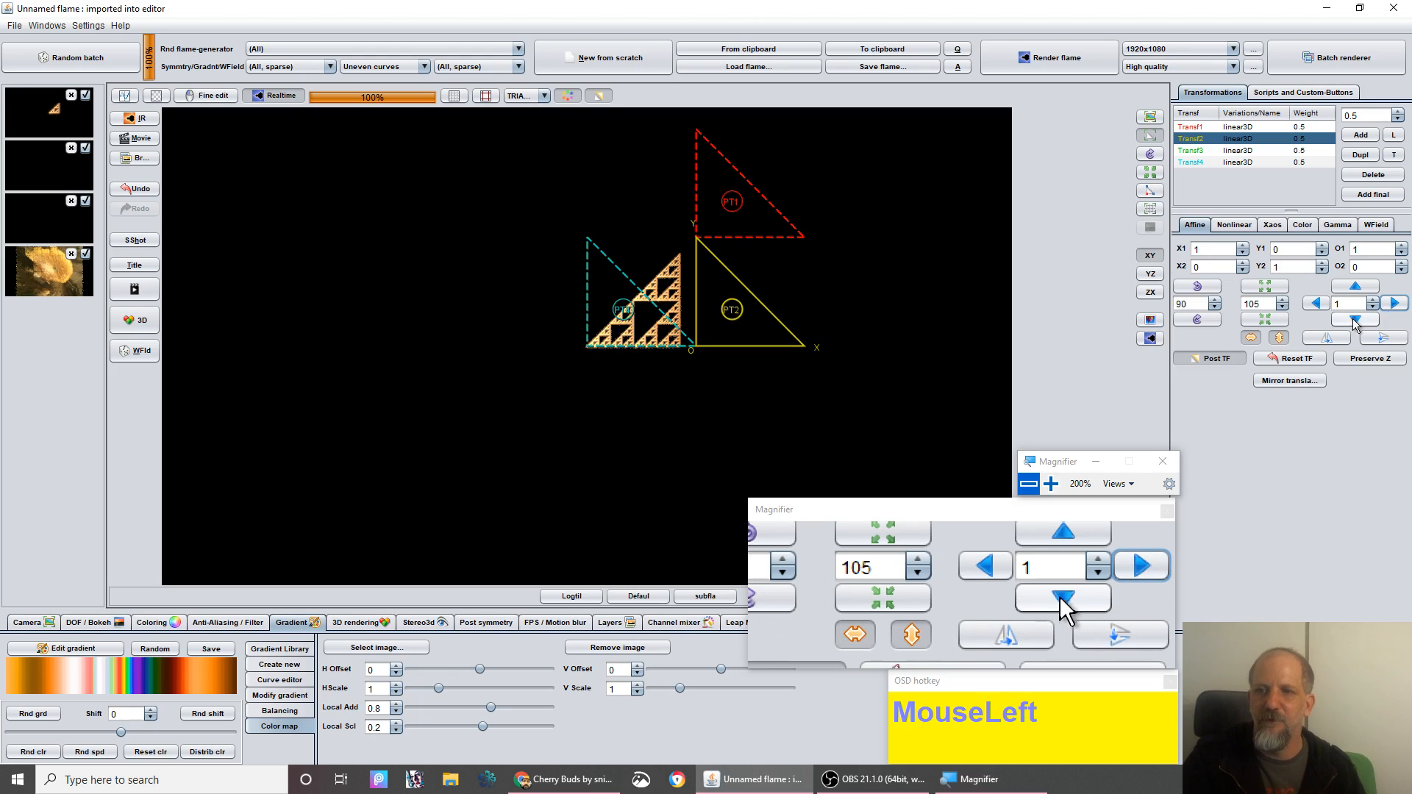
click(1355, 319)
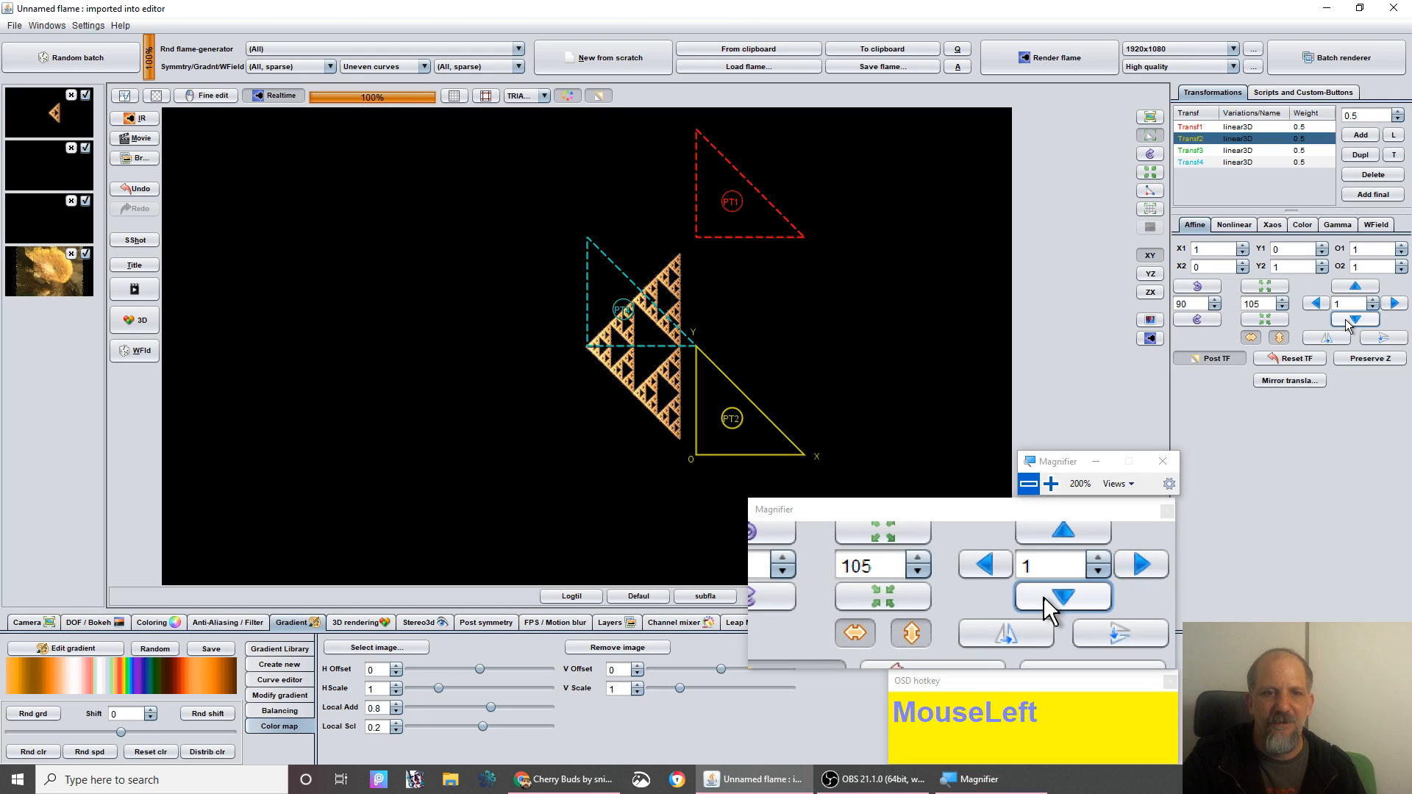
- Offset the post-transform of Transf3 by 1 unit to the left and 1 unit down
click(1243, 150)
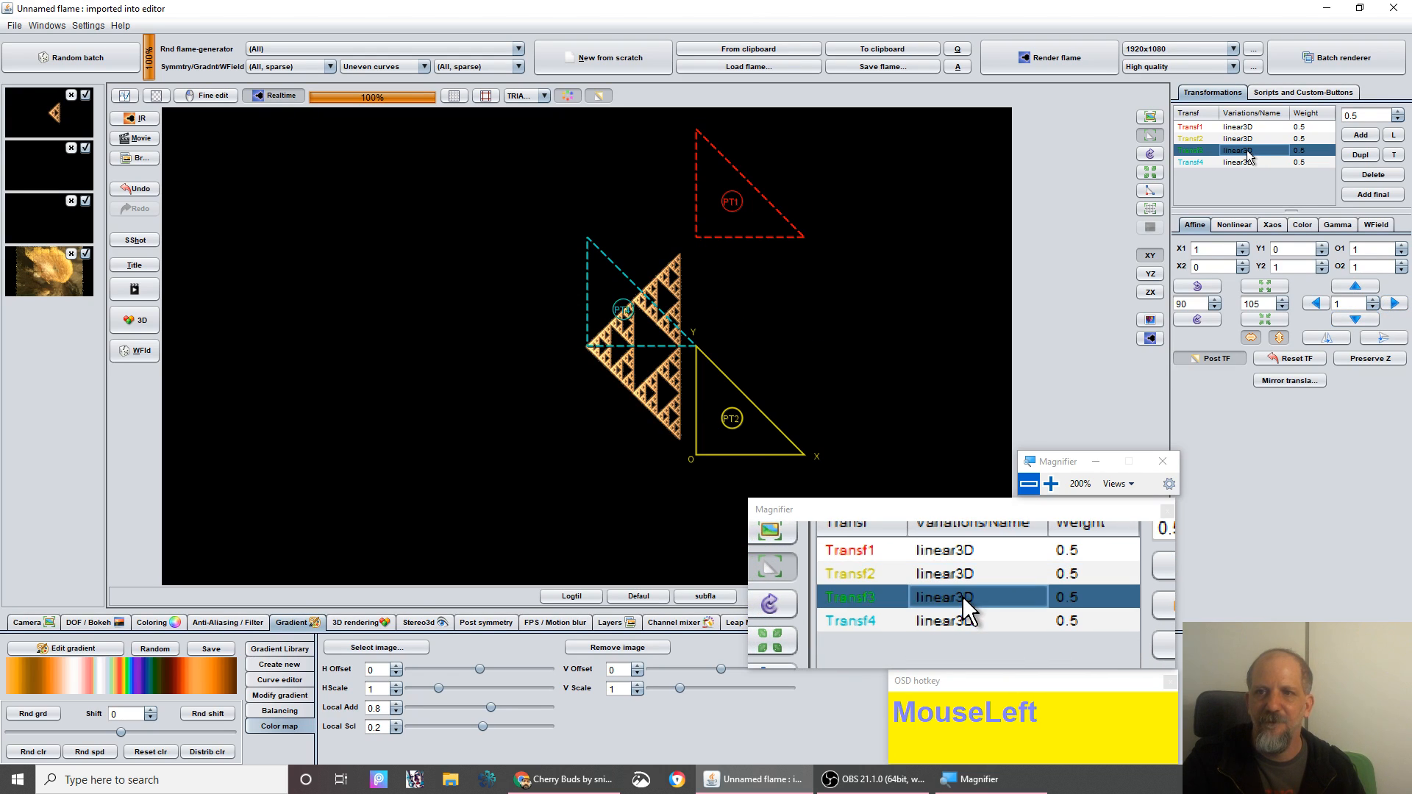
click(1316, 303)
click(1353, 320)
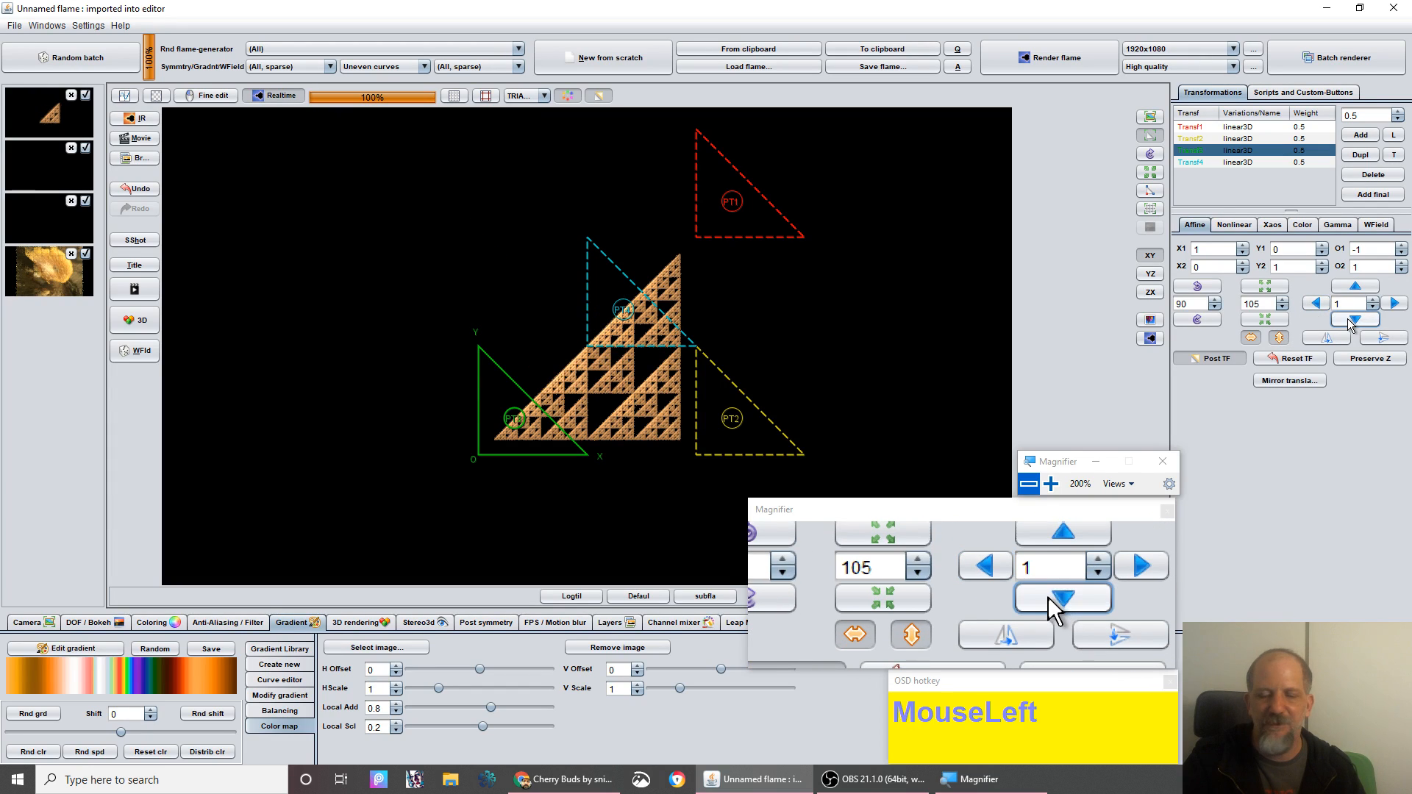
- Offset the post-transform of Transf4 by 1 unit to the left and 1 unit up
click(1247, 161)
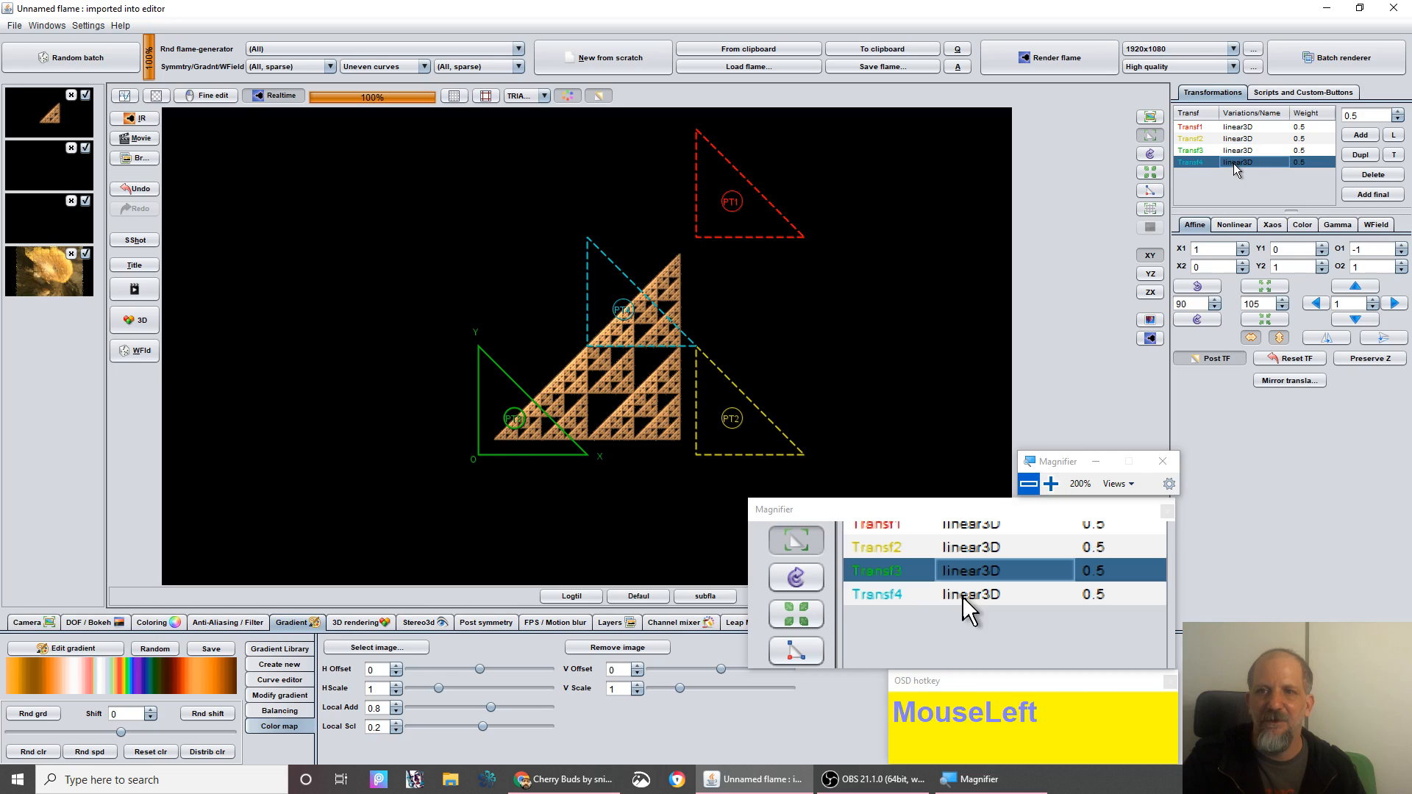
click(1316, 304)
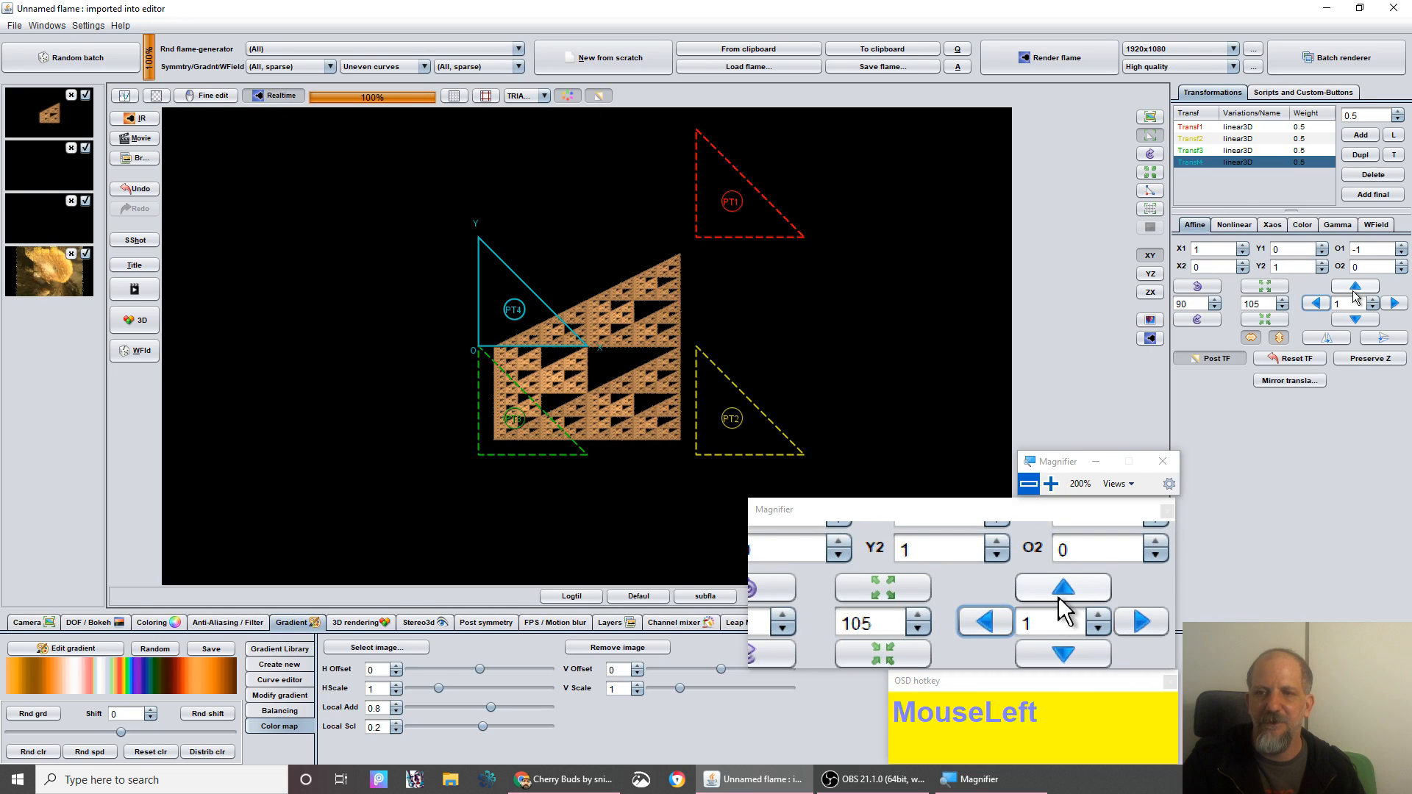
click(1355, 288)
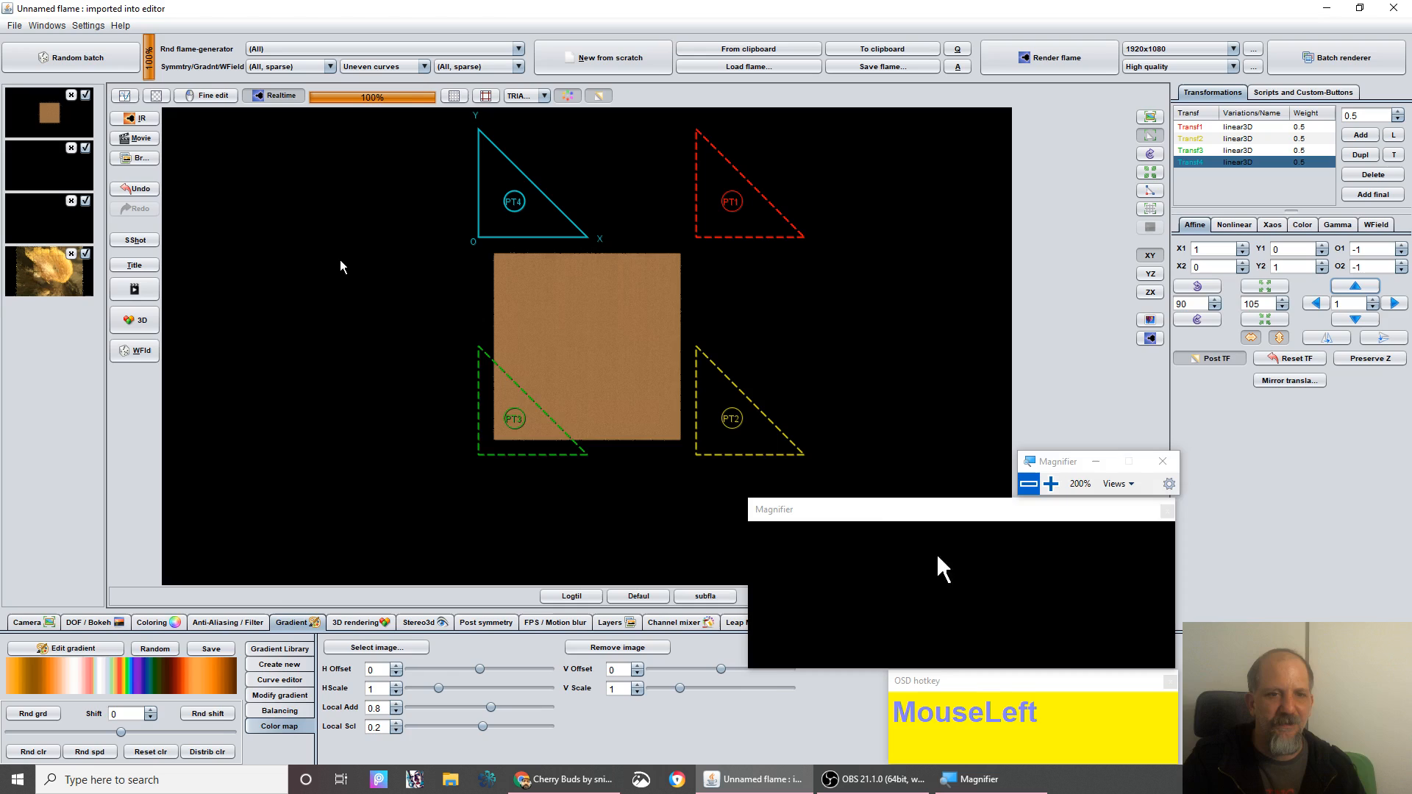
- Raise the camera's pixels per unit to about 123 so the square nearly fills the preview height
click(25, 623)
drag(346, 699, 474, 708)
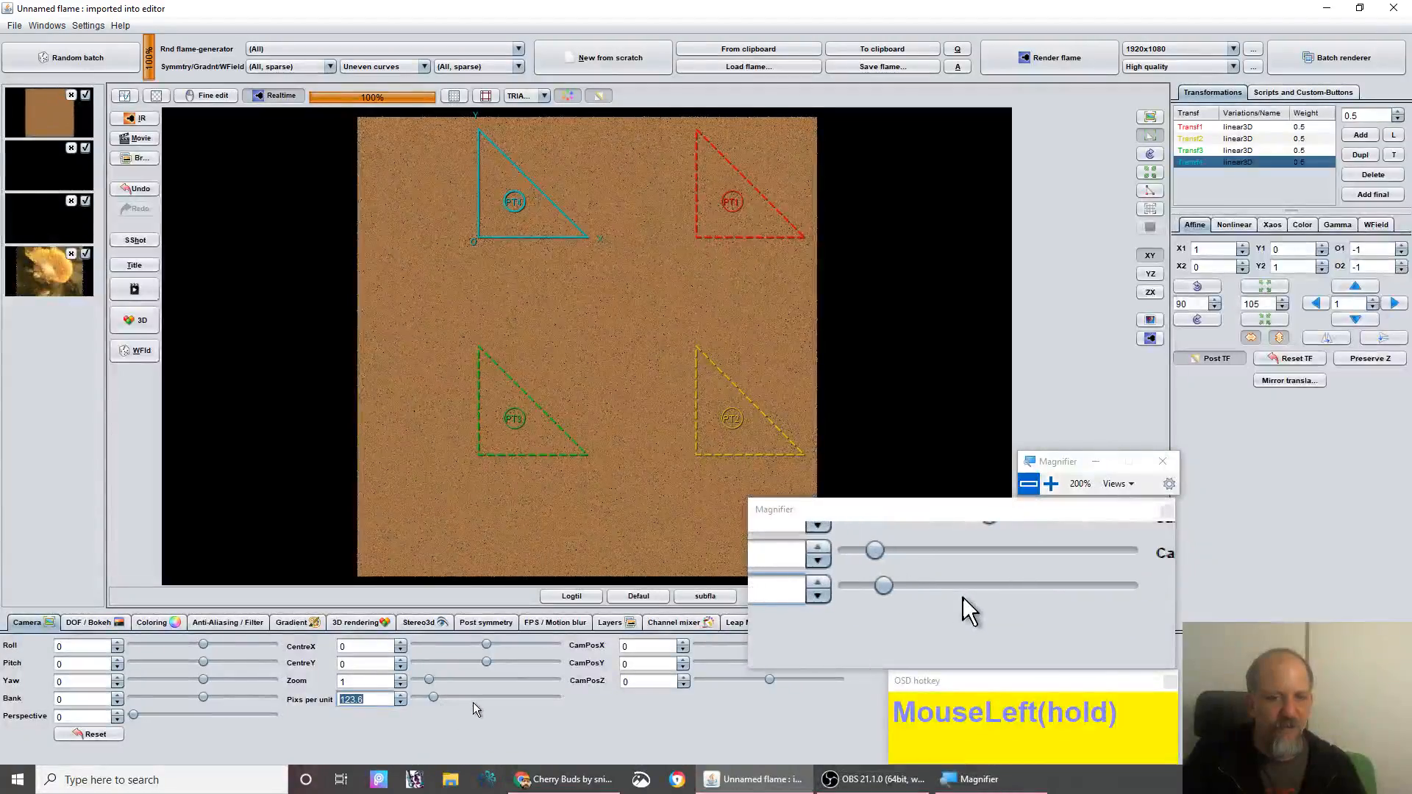
click(412, 389)
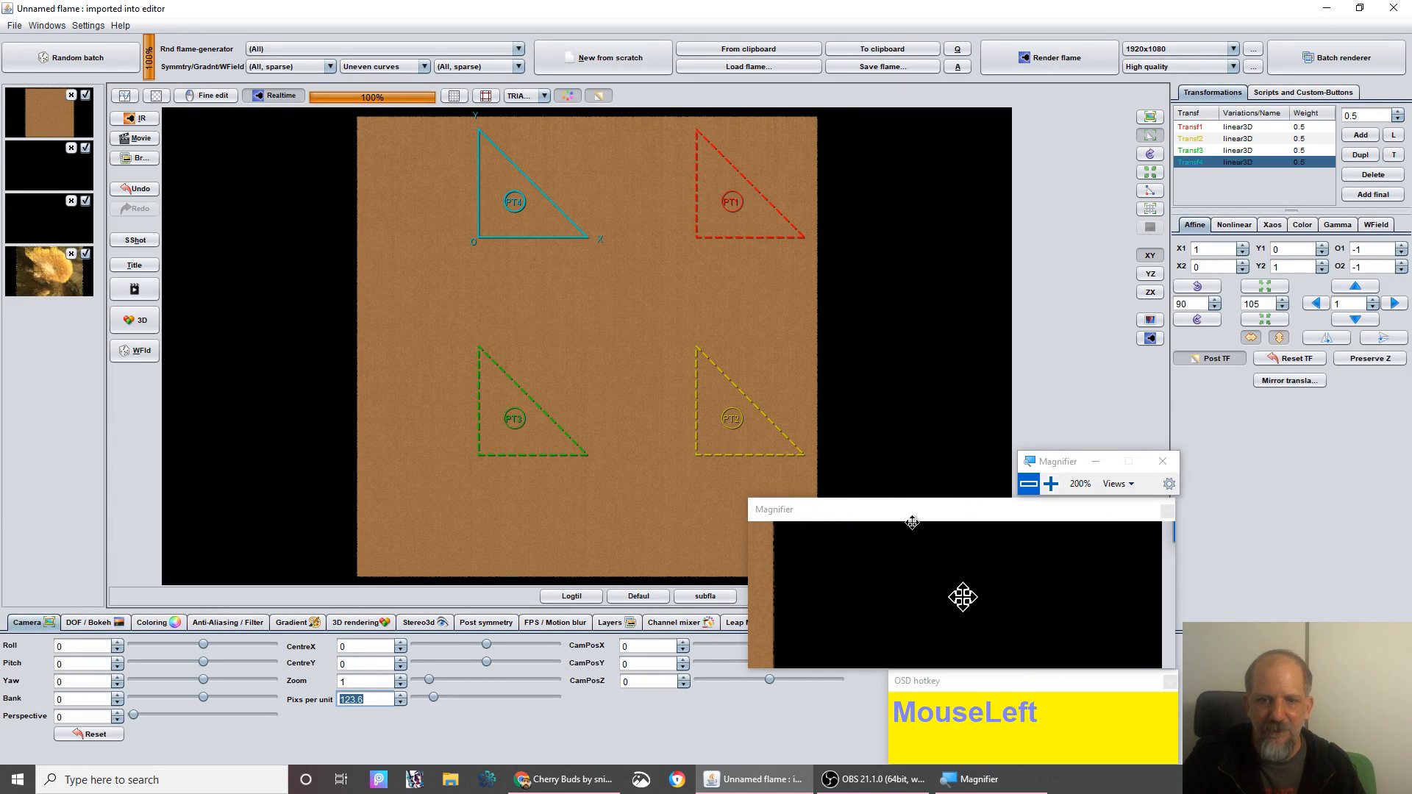
drag(915, 509, 1035, 413)
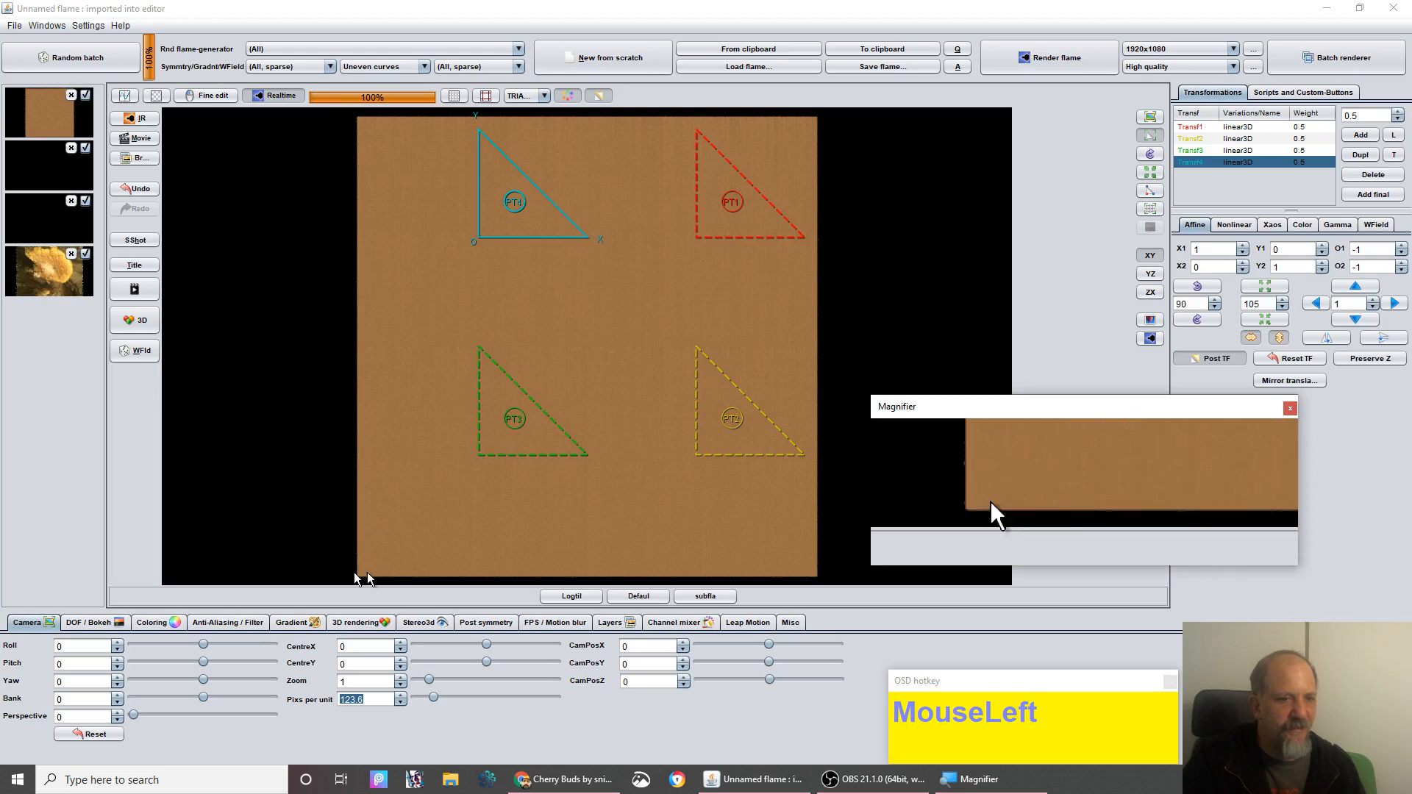
- Store a snapshot of the flame, then randomize the transforms' gradient colors several times
click(293, 623)
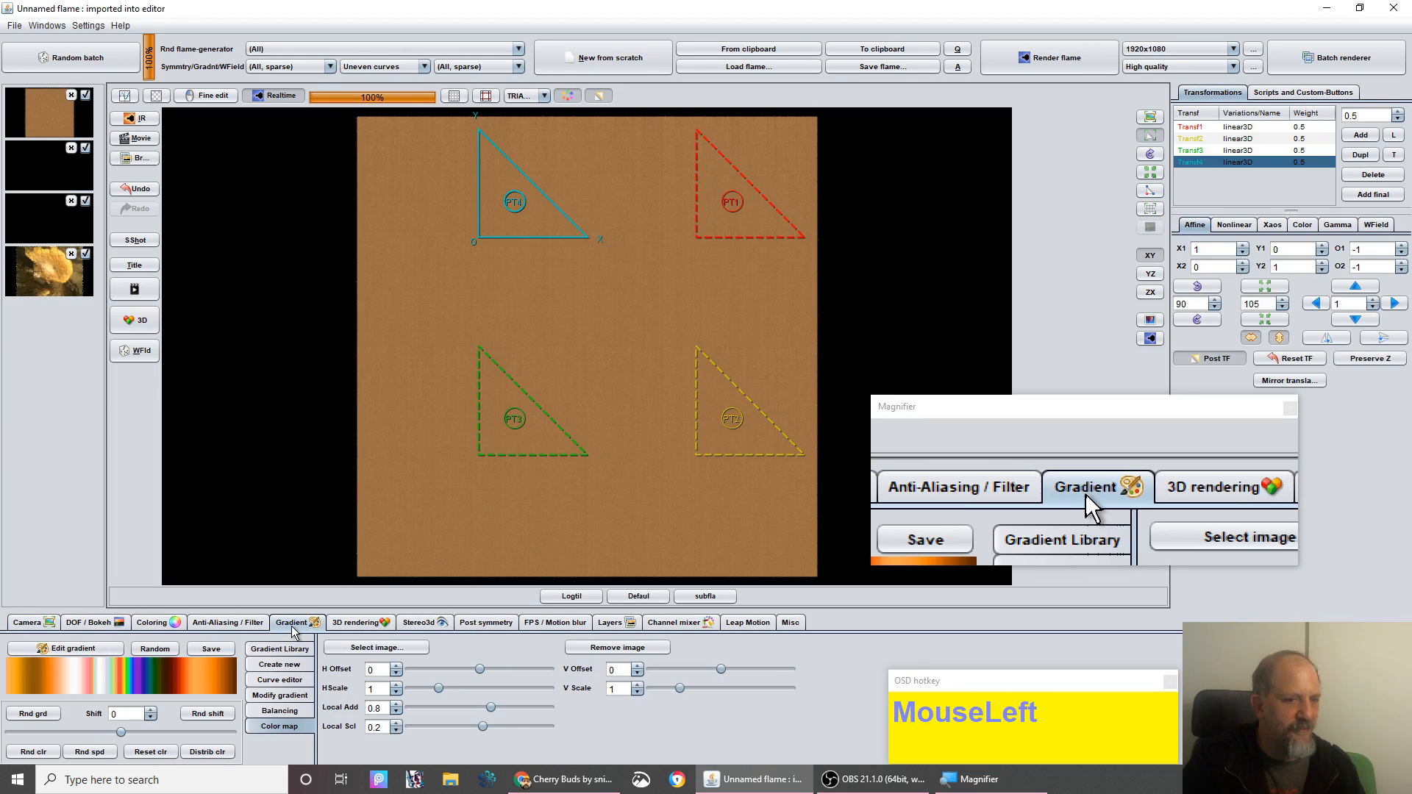
click(135, 241)
click(34, 753)
click(34, 752)
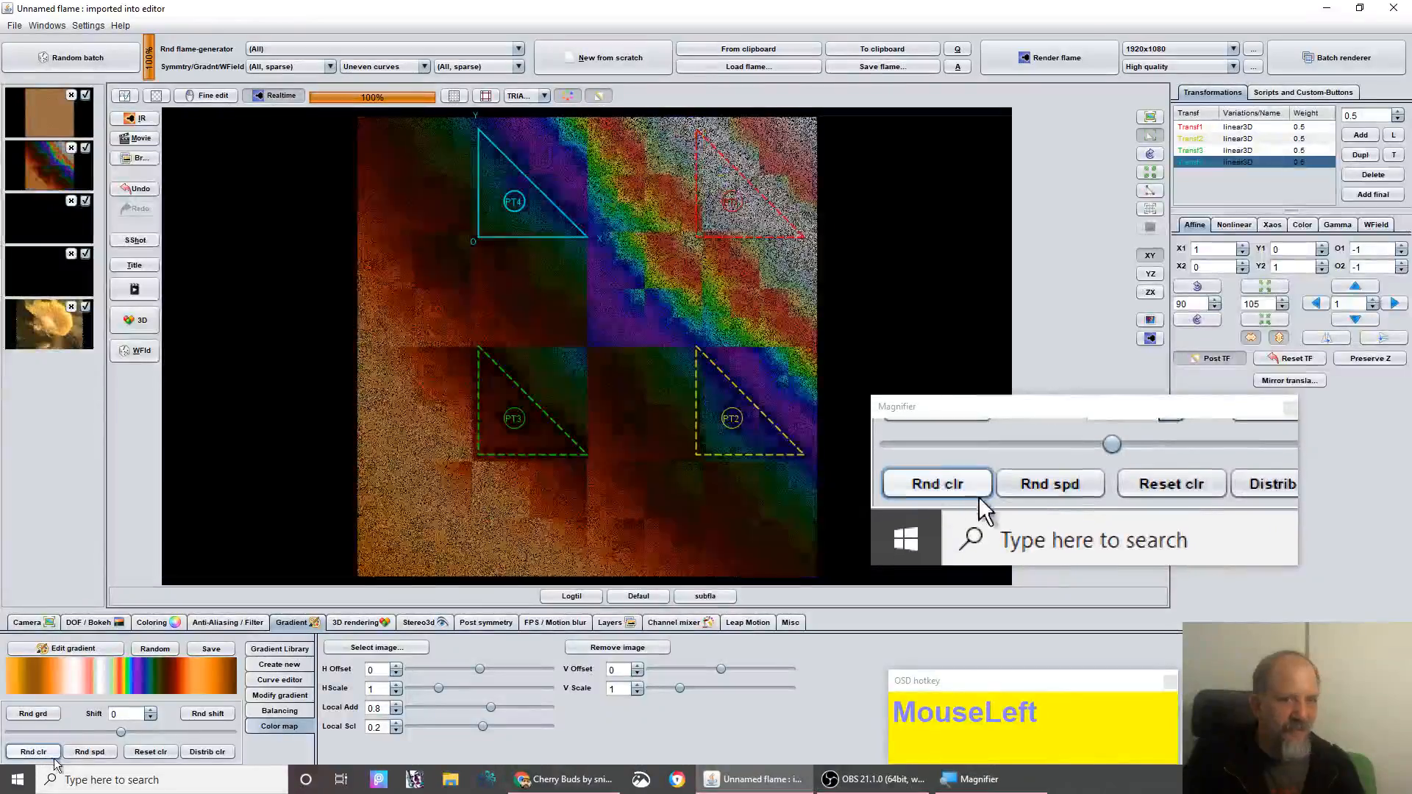
click(33, 752)
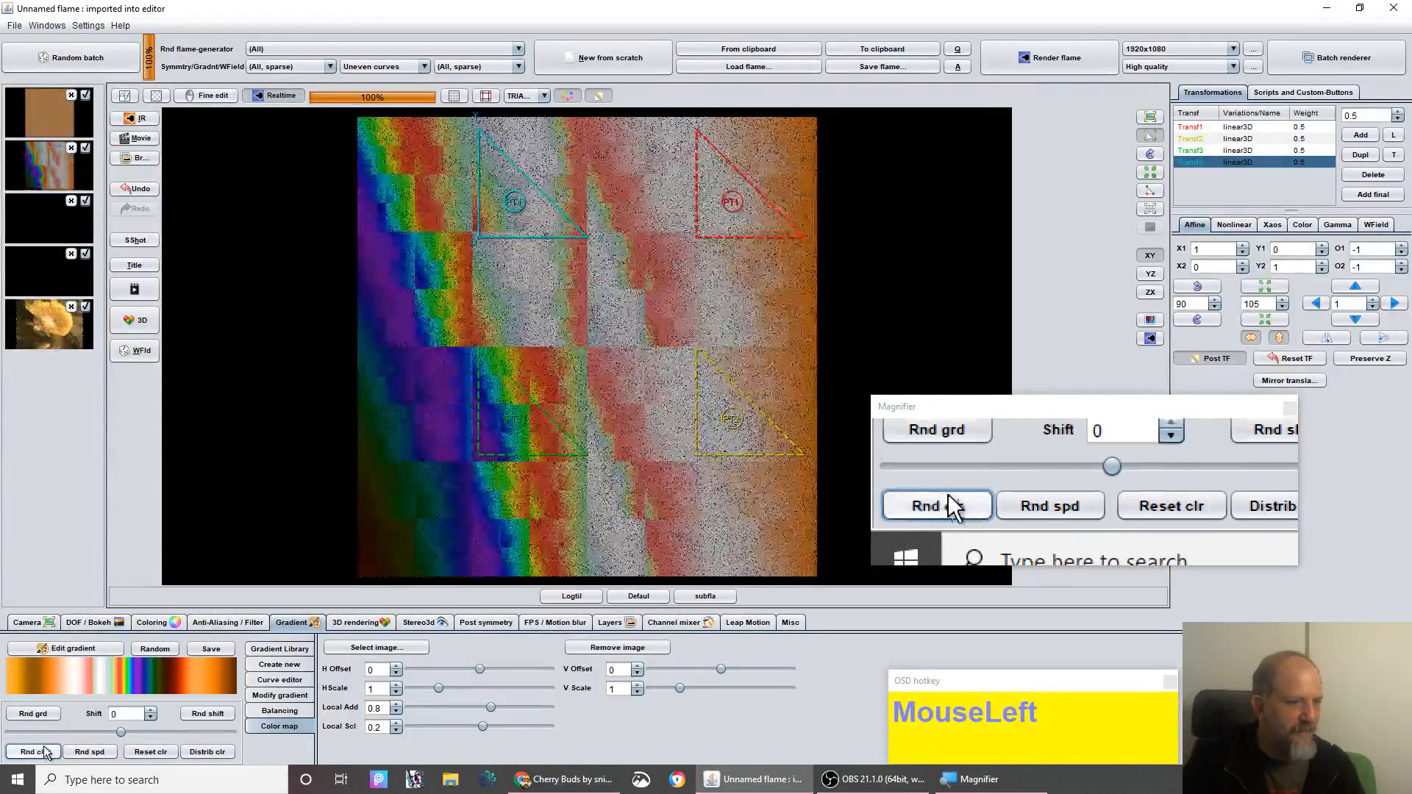
- Randomize the transforms' color speeds, then reshuffle their colors for a finer tile pattern
click(91, 756)
click(94, 750)
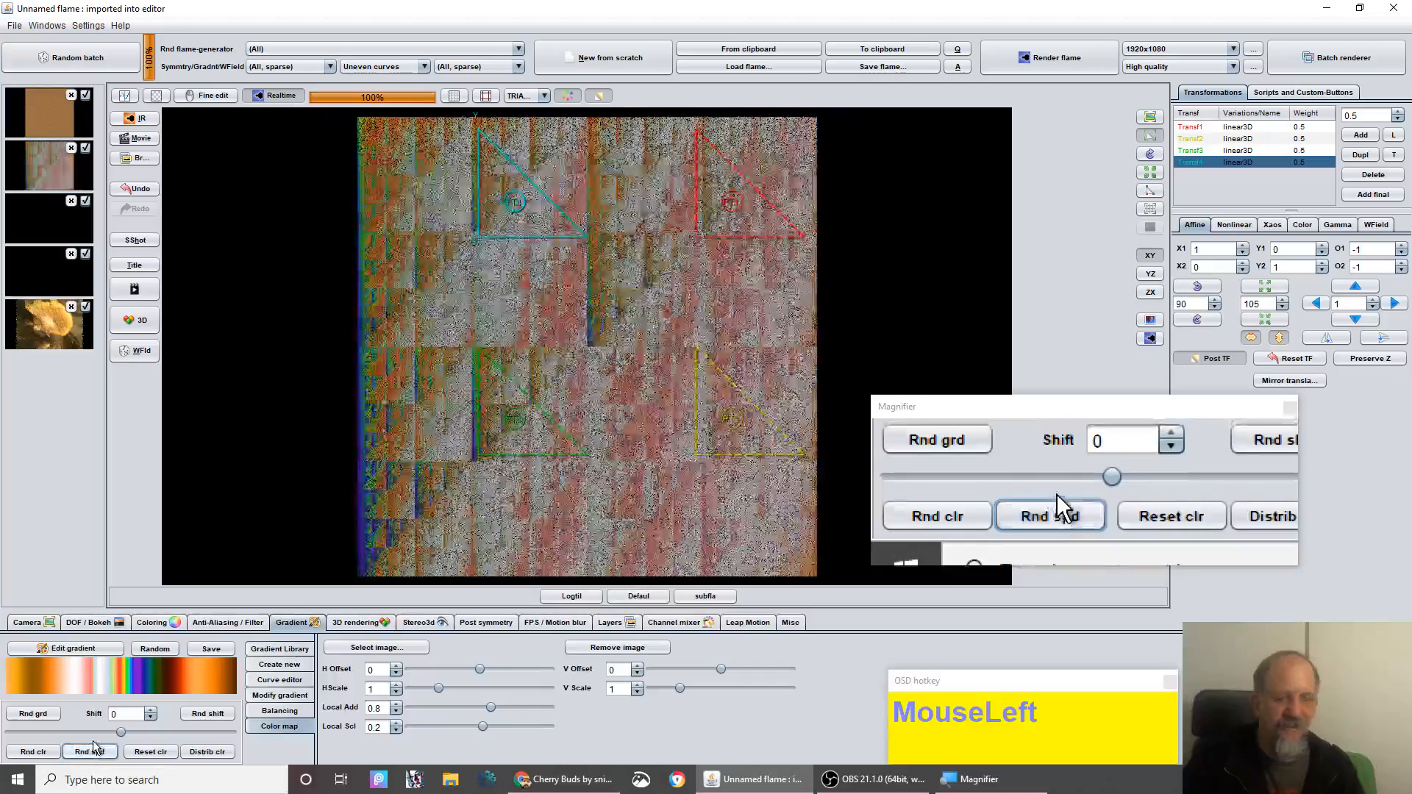
click(94, 750)
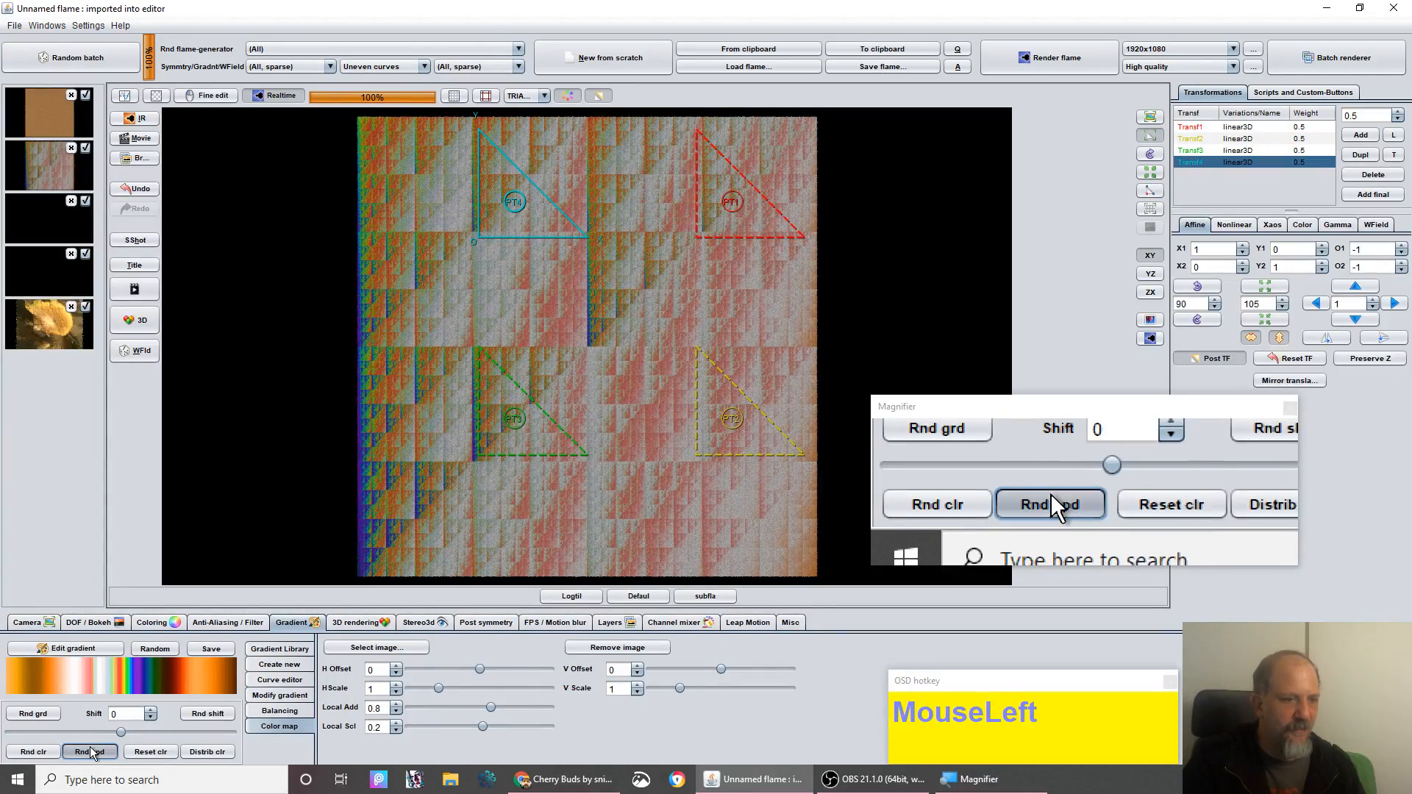
click(33, 753)
click(33, 753)
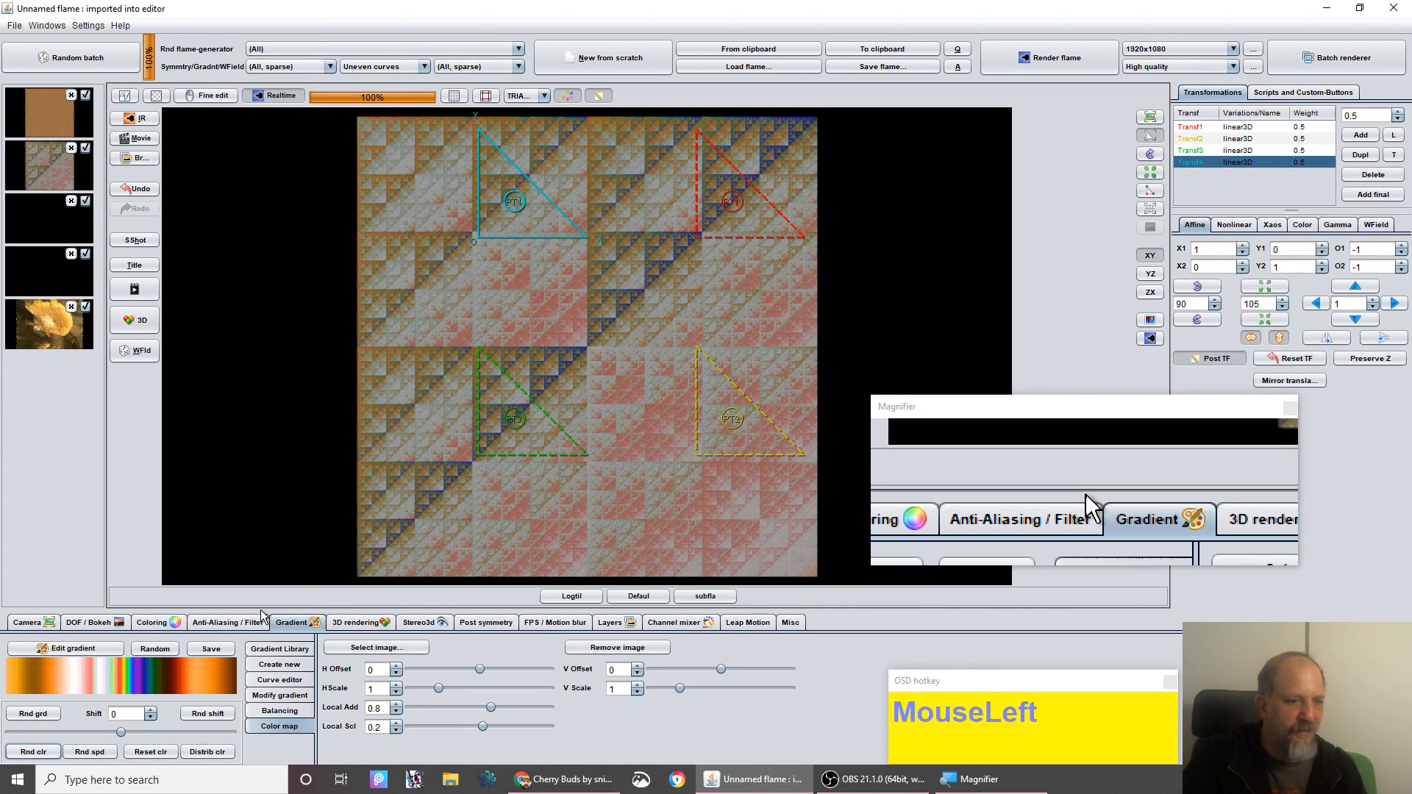
- Set the flame's gamma and gamma threshold to 0, and switch the anti-aliasing filtering from global sharpening to ADAPTIVE
click(149, 624)
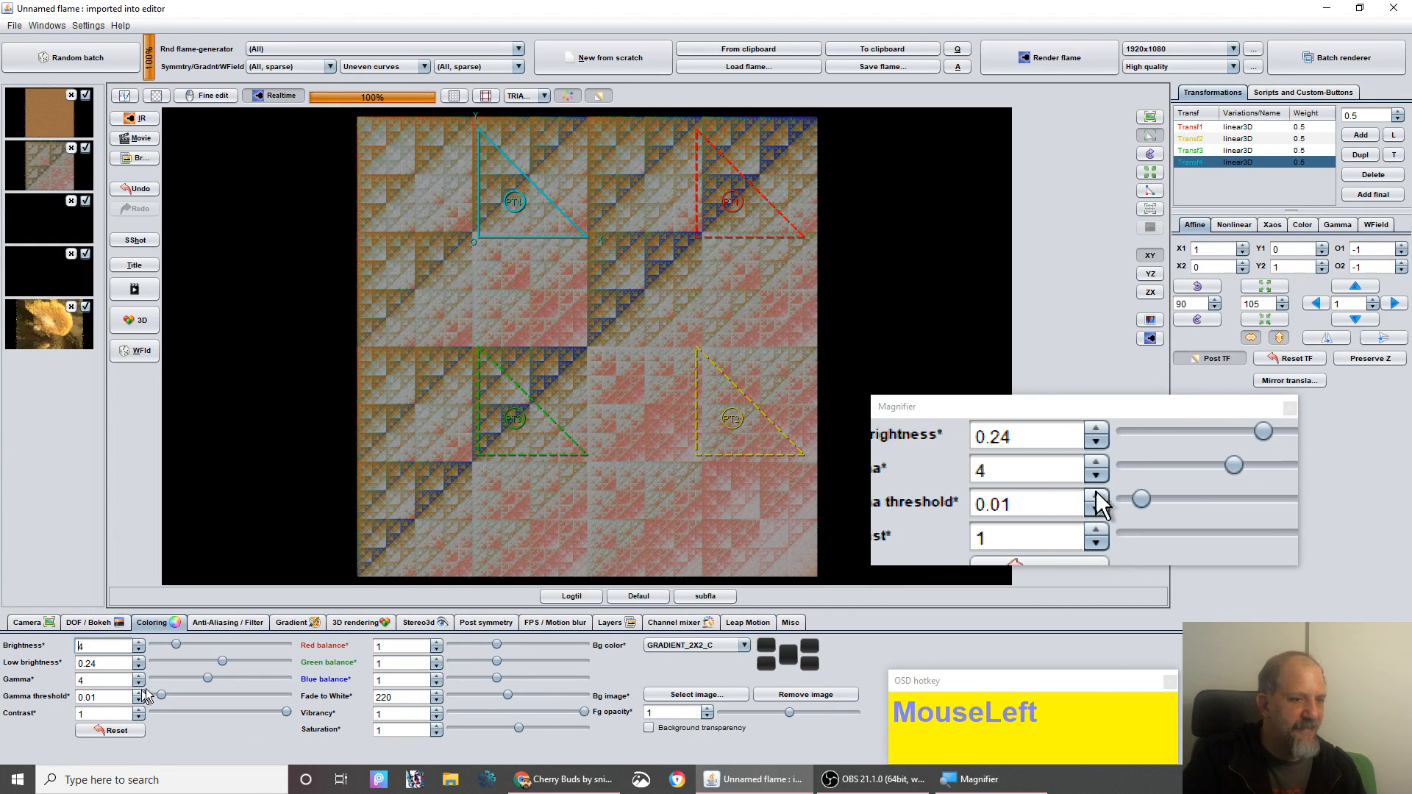
drag(209, 682, 146, 680)
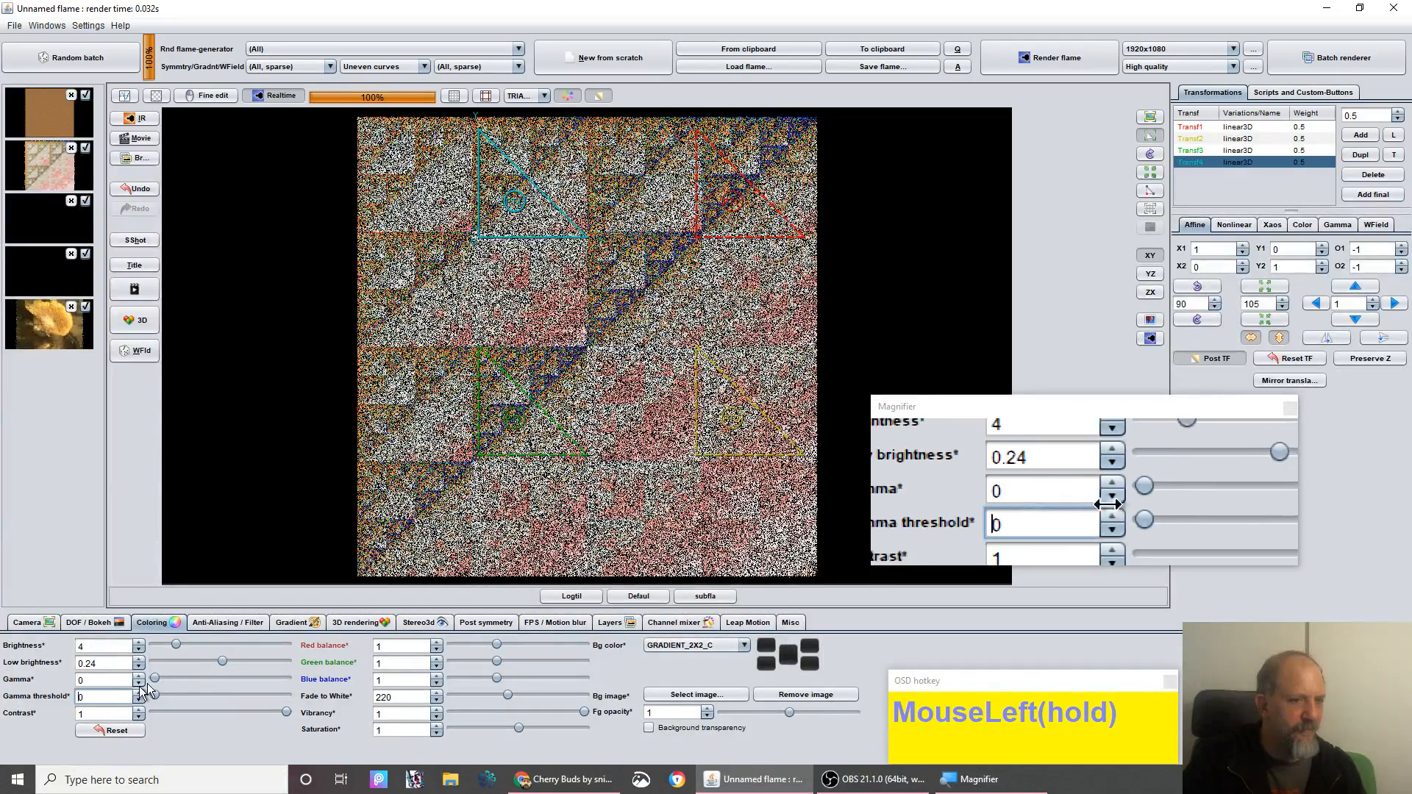
click(227, 622)
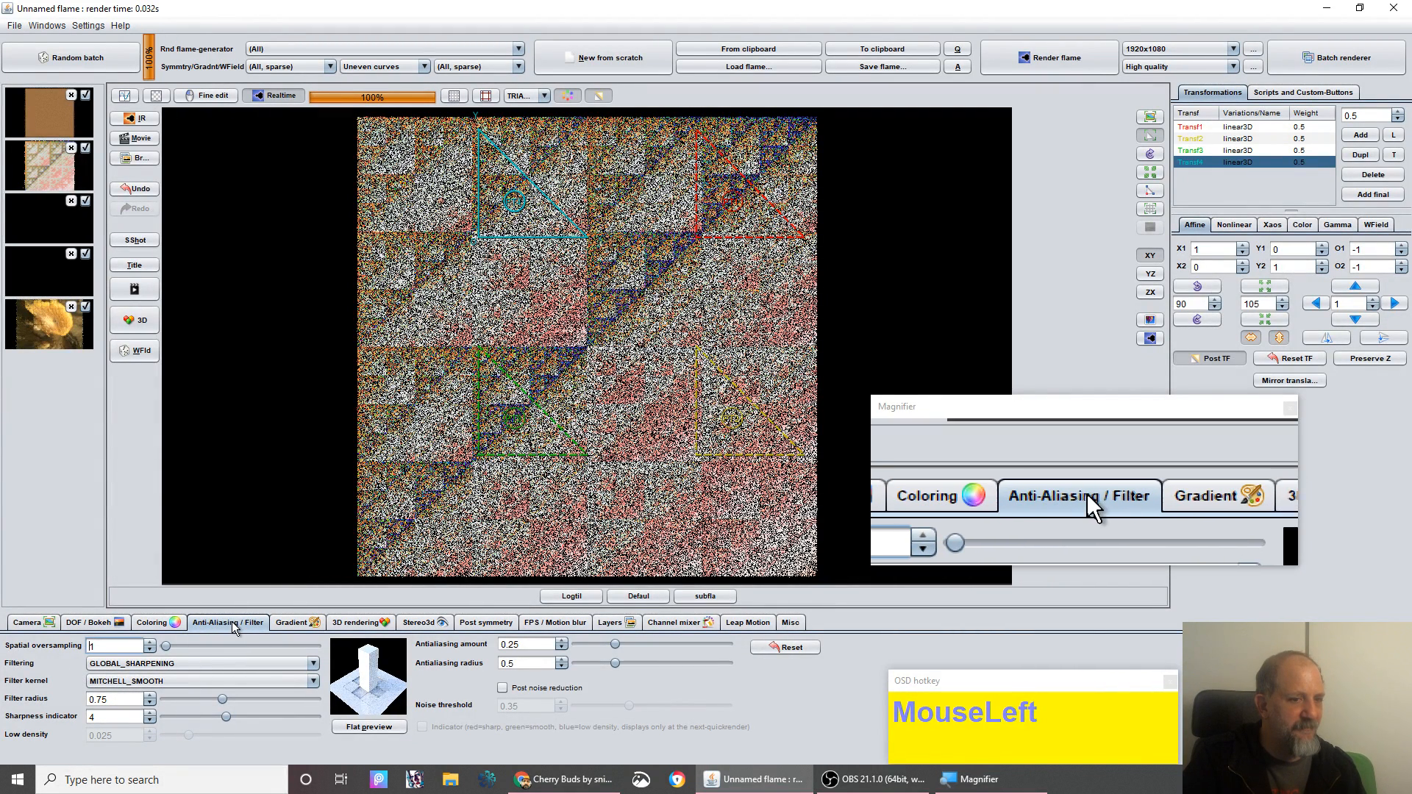
click(171, 663)
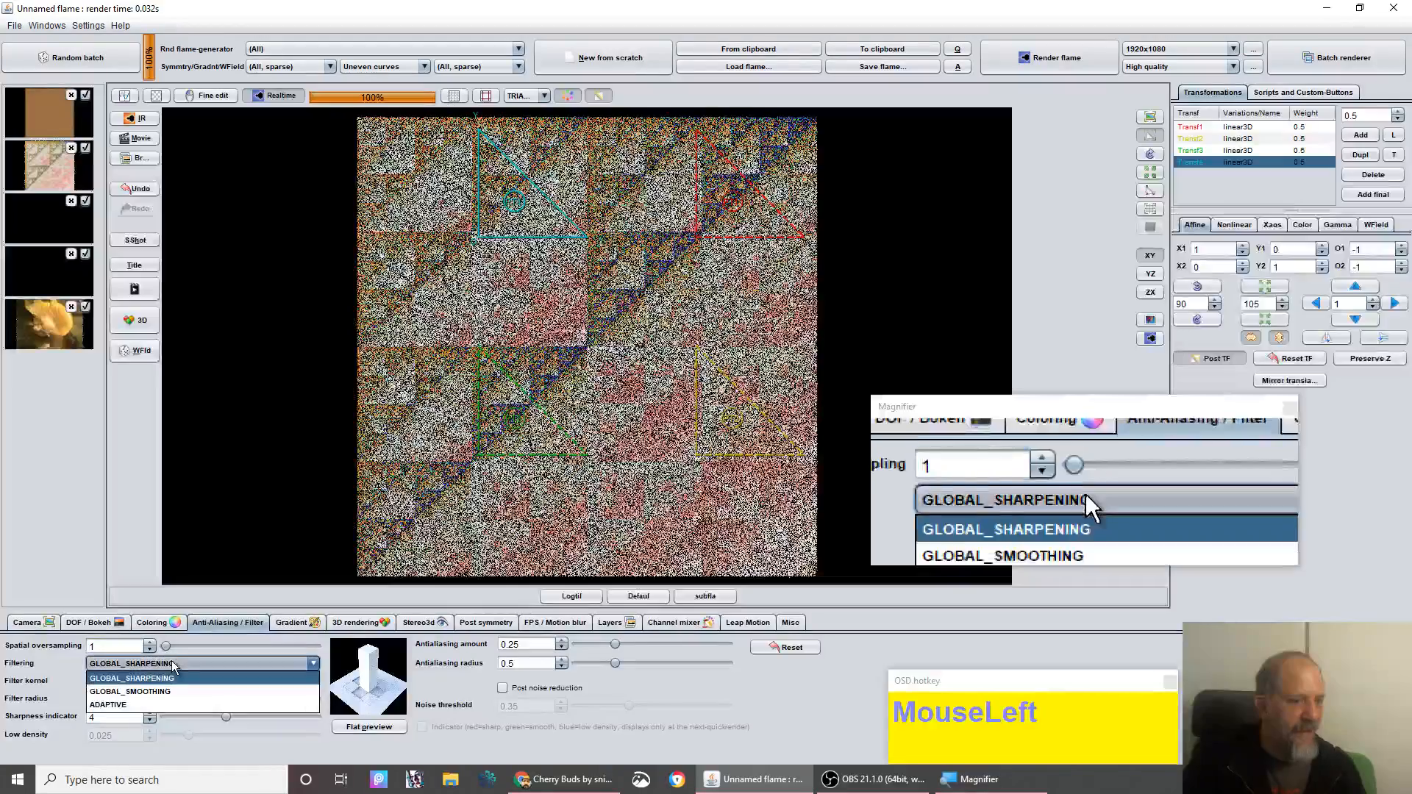
click(108, 707)
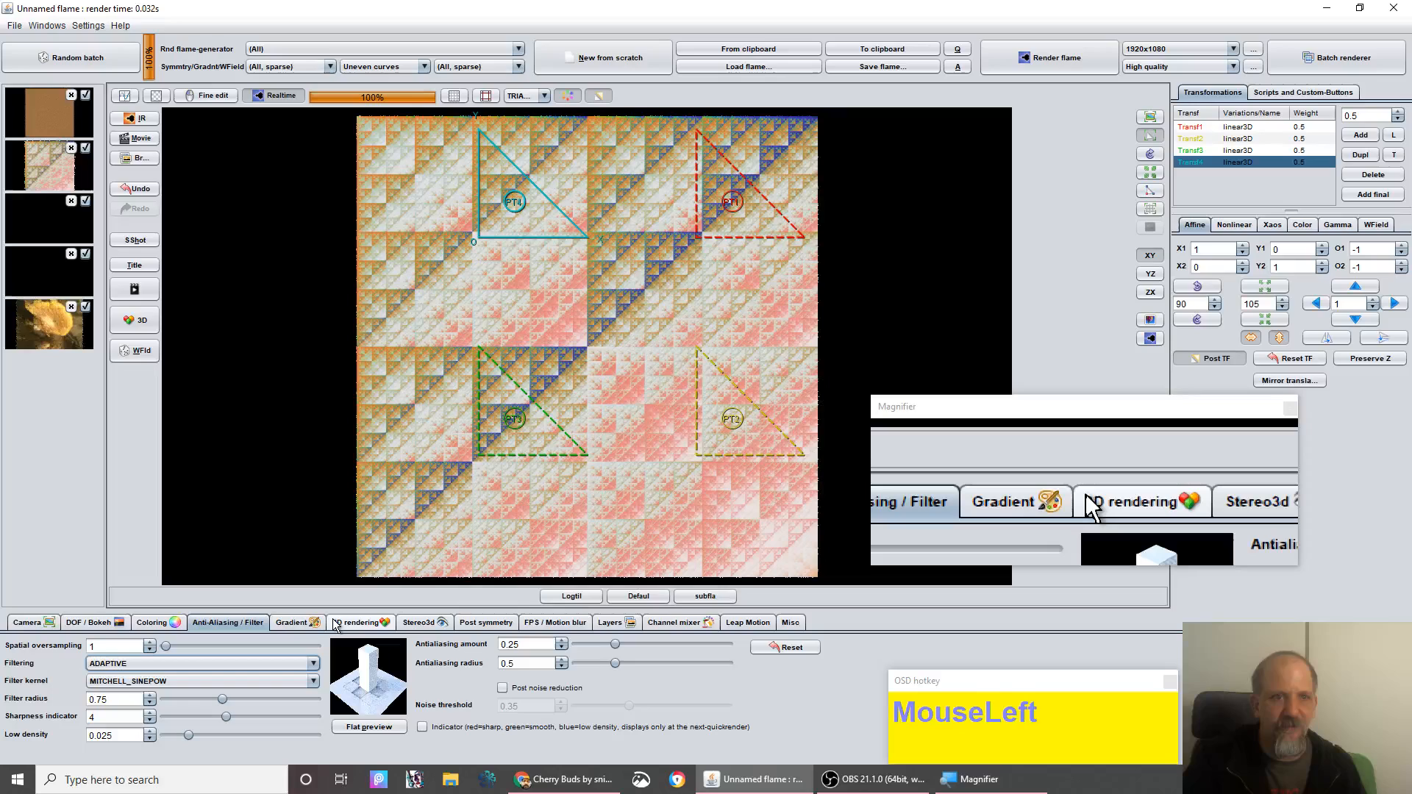
click(155, 622)
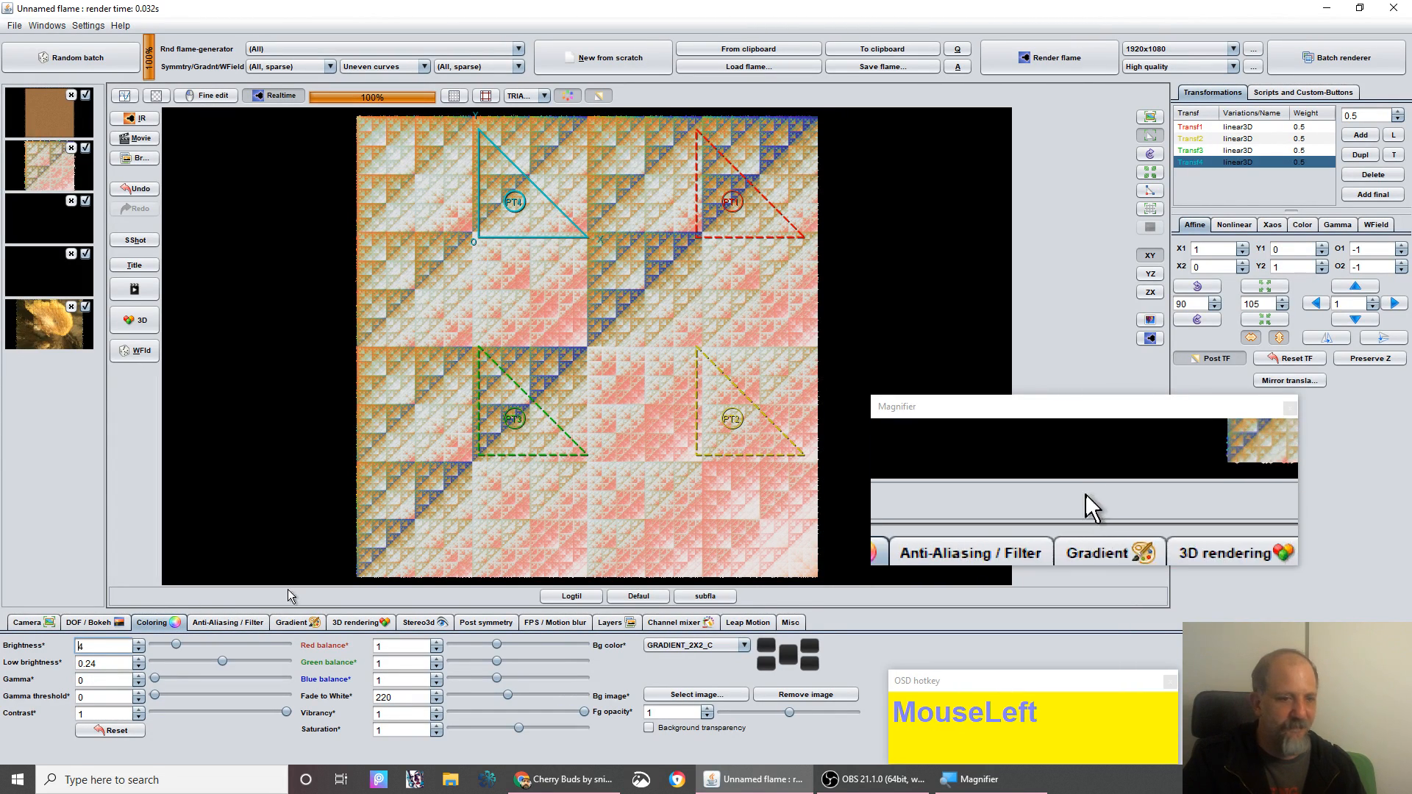
click(227, 622)
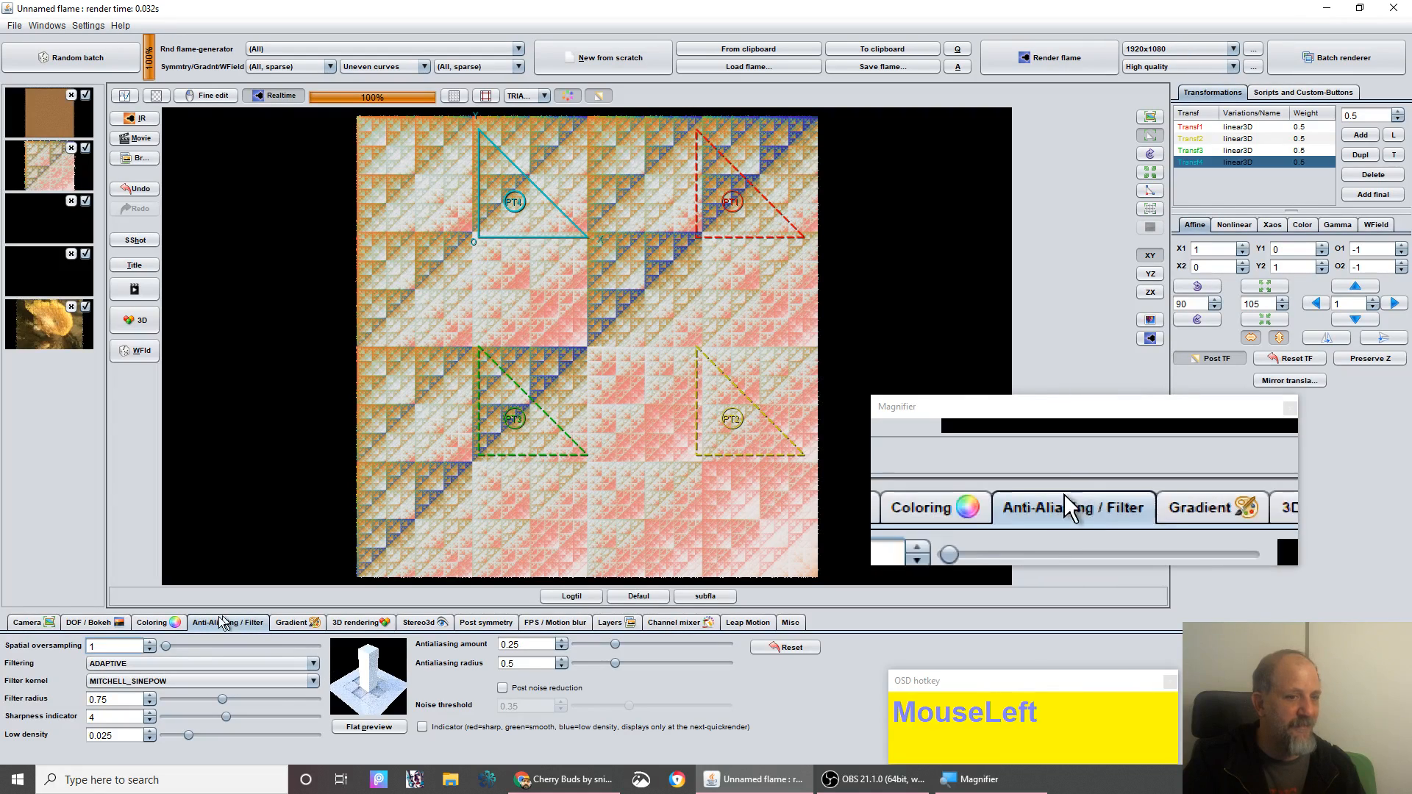
- Load the mushroom photo from the 3March folder as the gradient's color map image and set its Local Add to 0
click(314, 623)
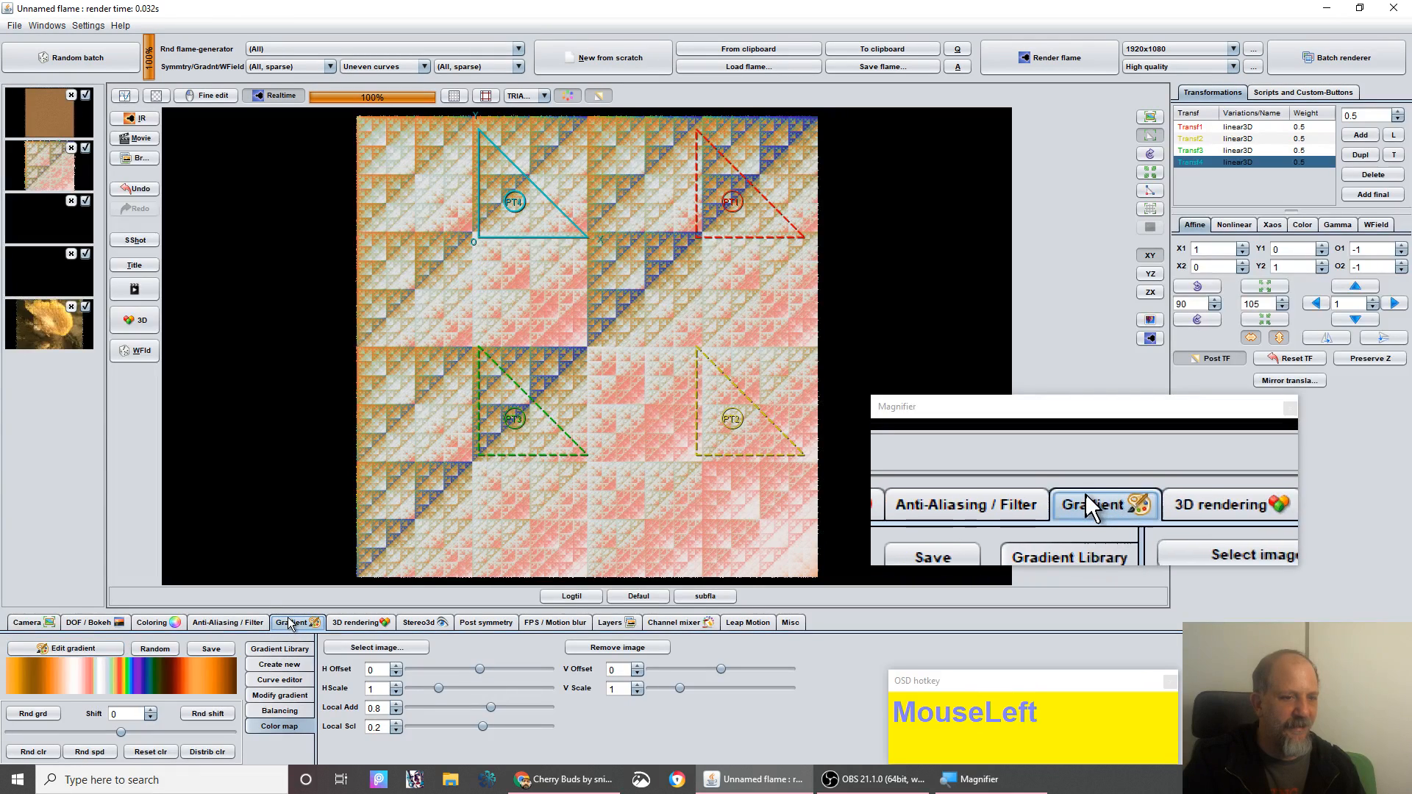
click(285, 650)
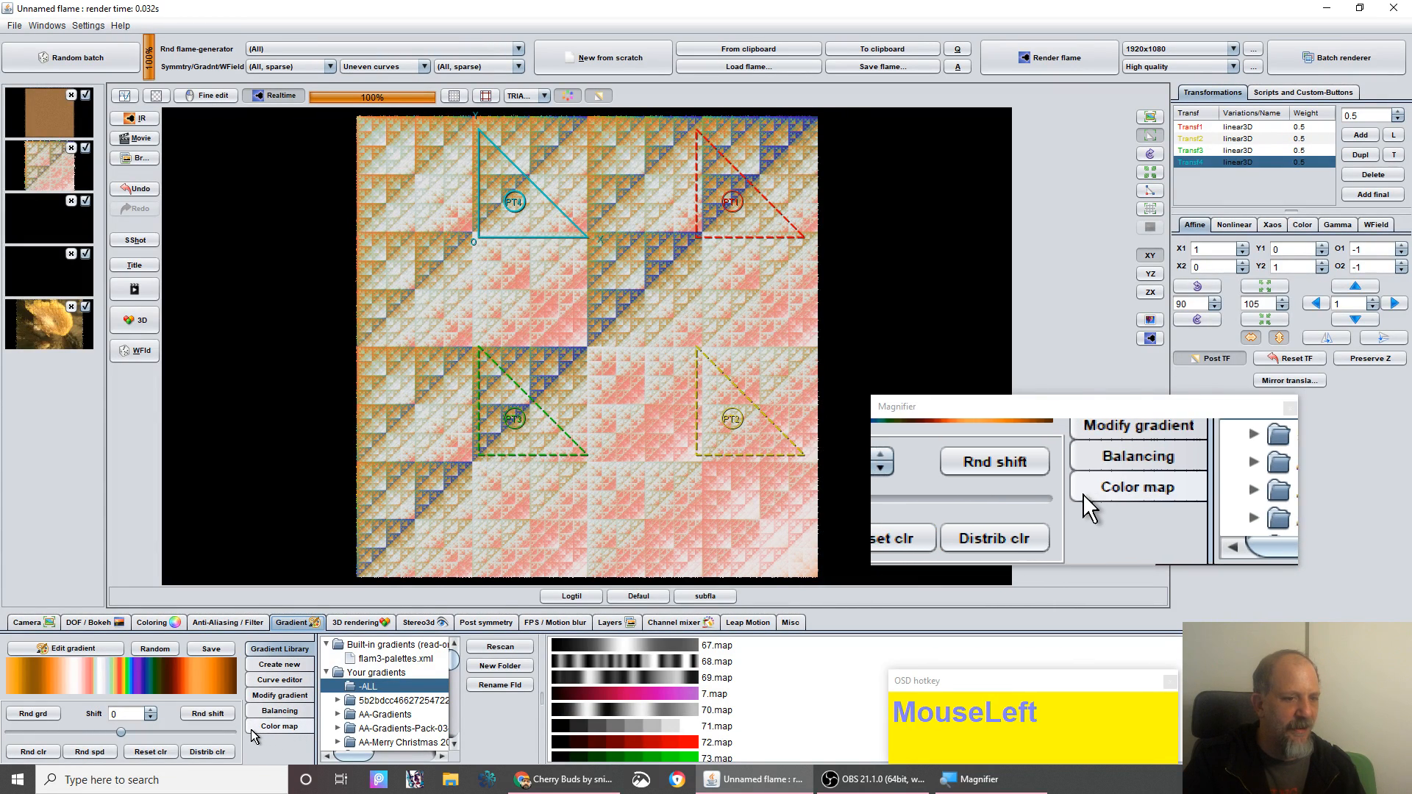
click(276, 729)
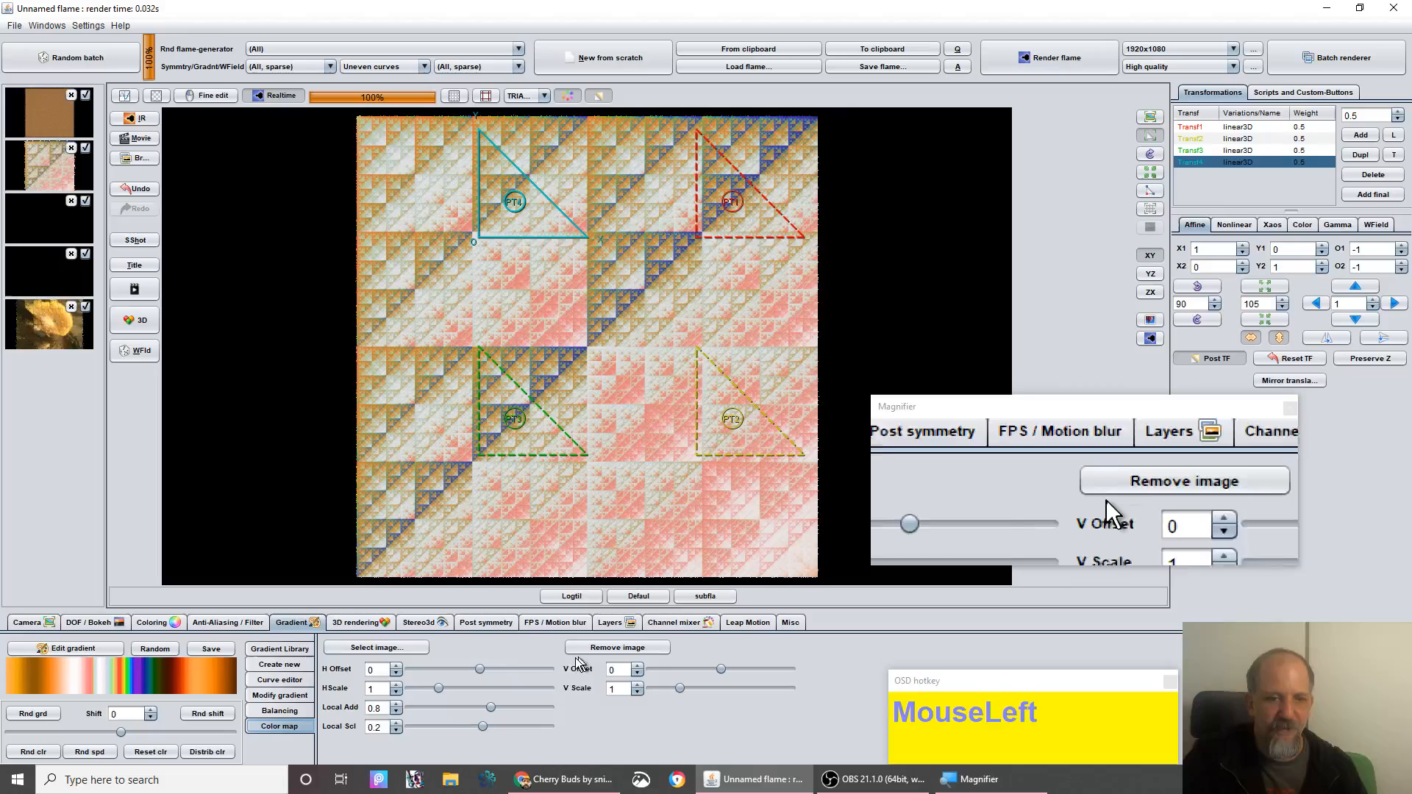
click(373, 650)
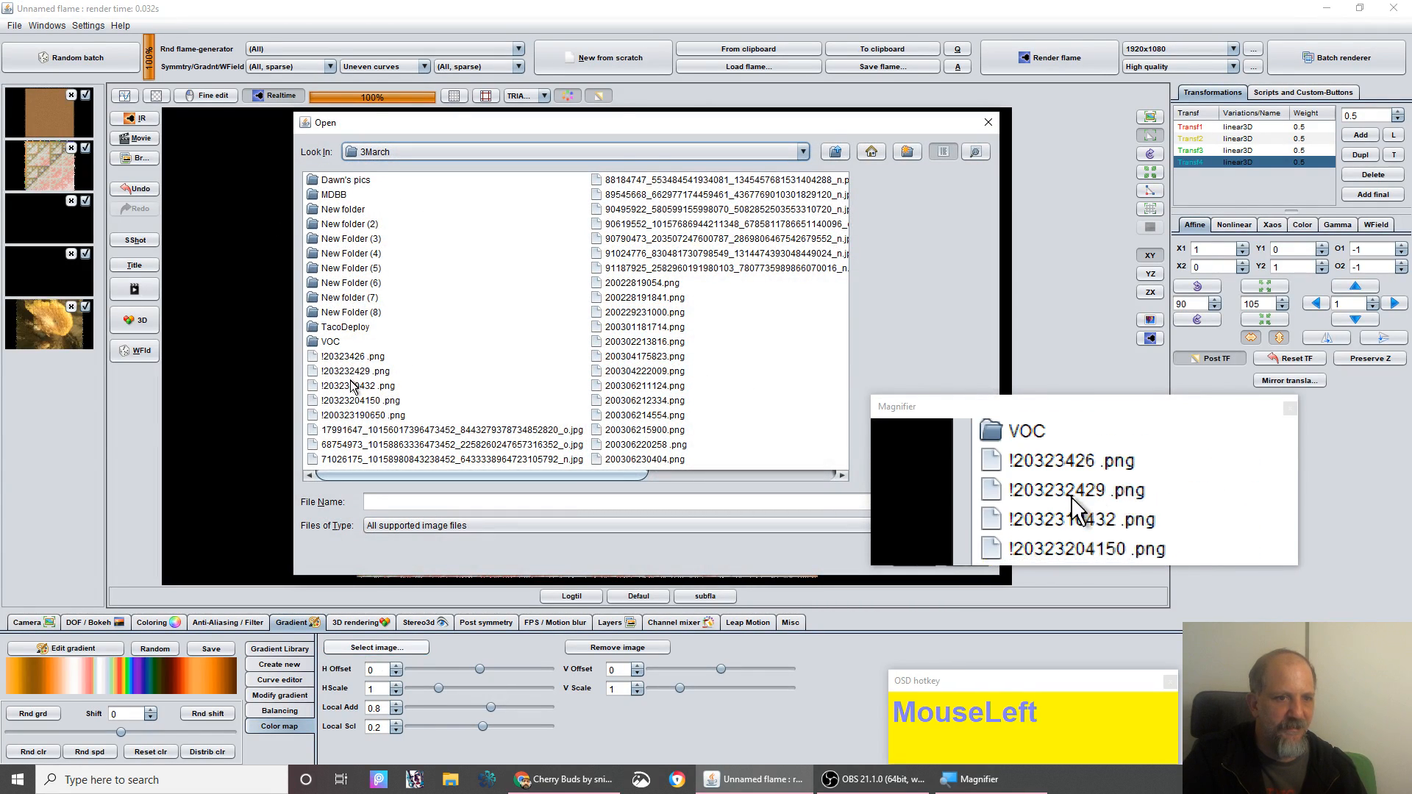
click(445, 431)
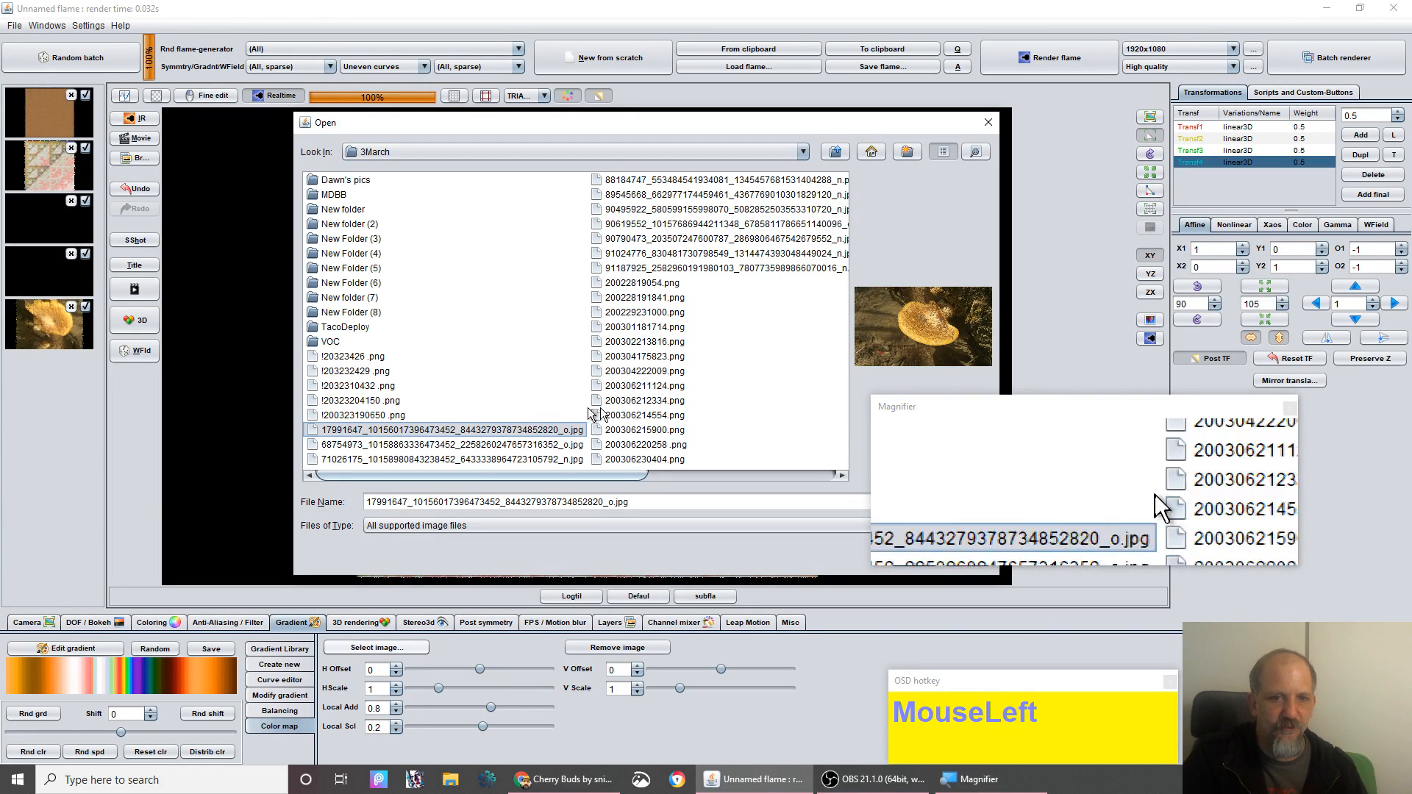
click(668, 502)
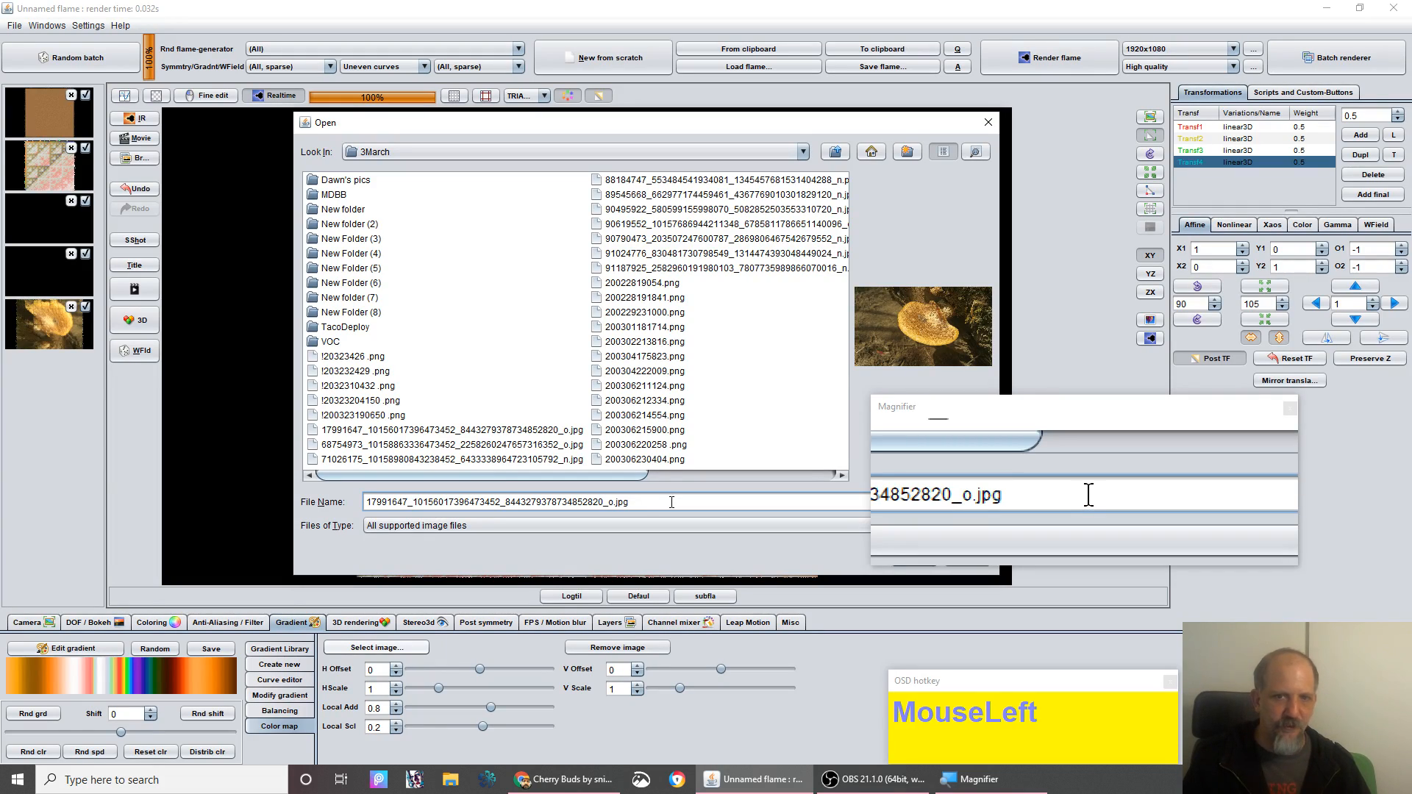
key(Return)
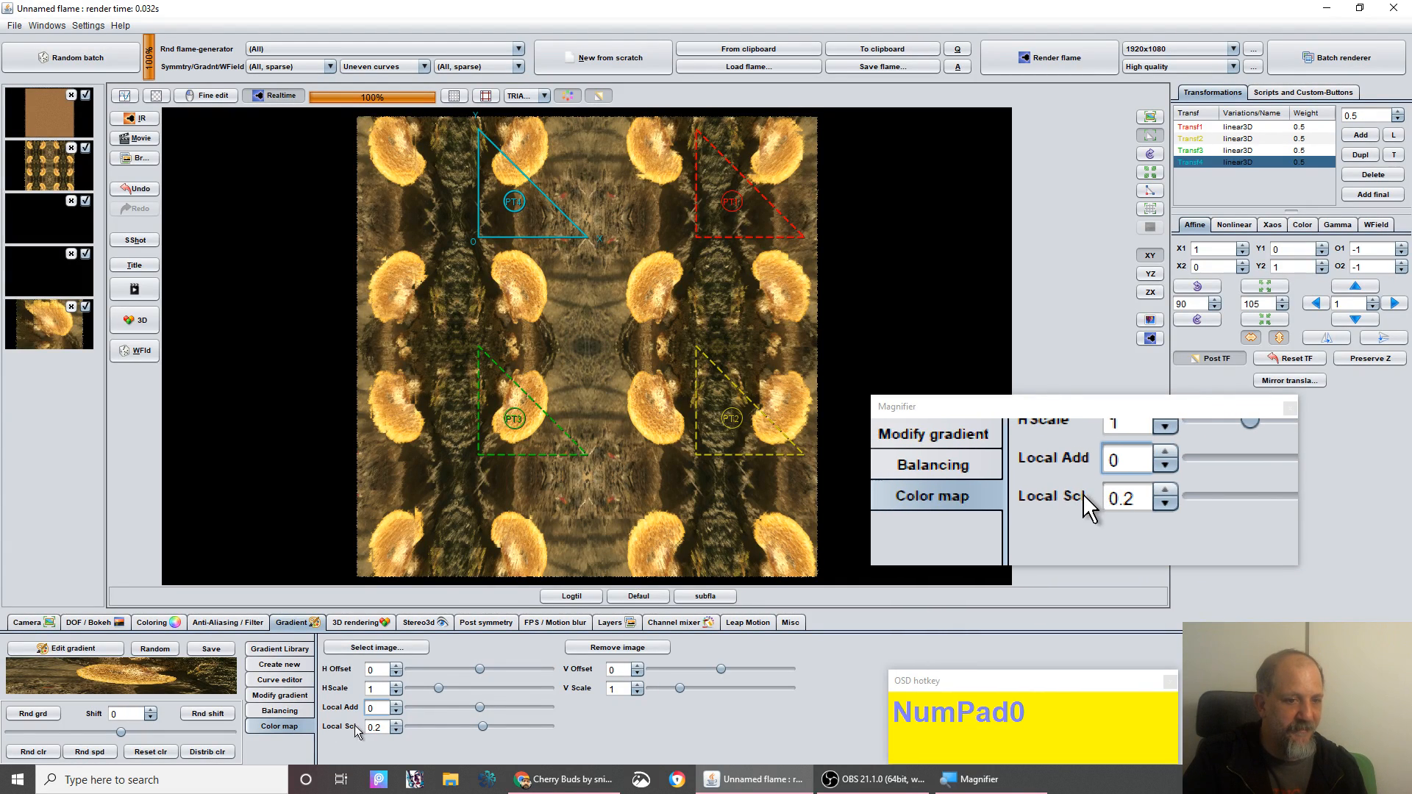
- Try a Local Scl of 0 and a slightly enlarged post-transform for Transf4, and undo both changes
click(380, 730)
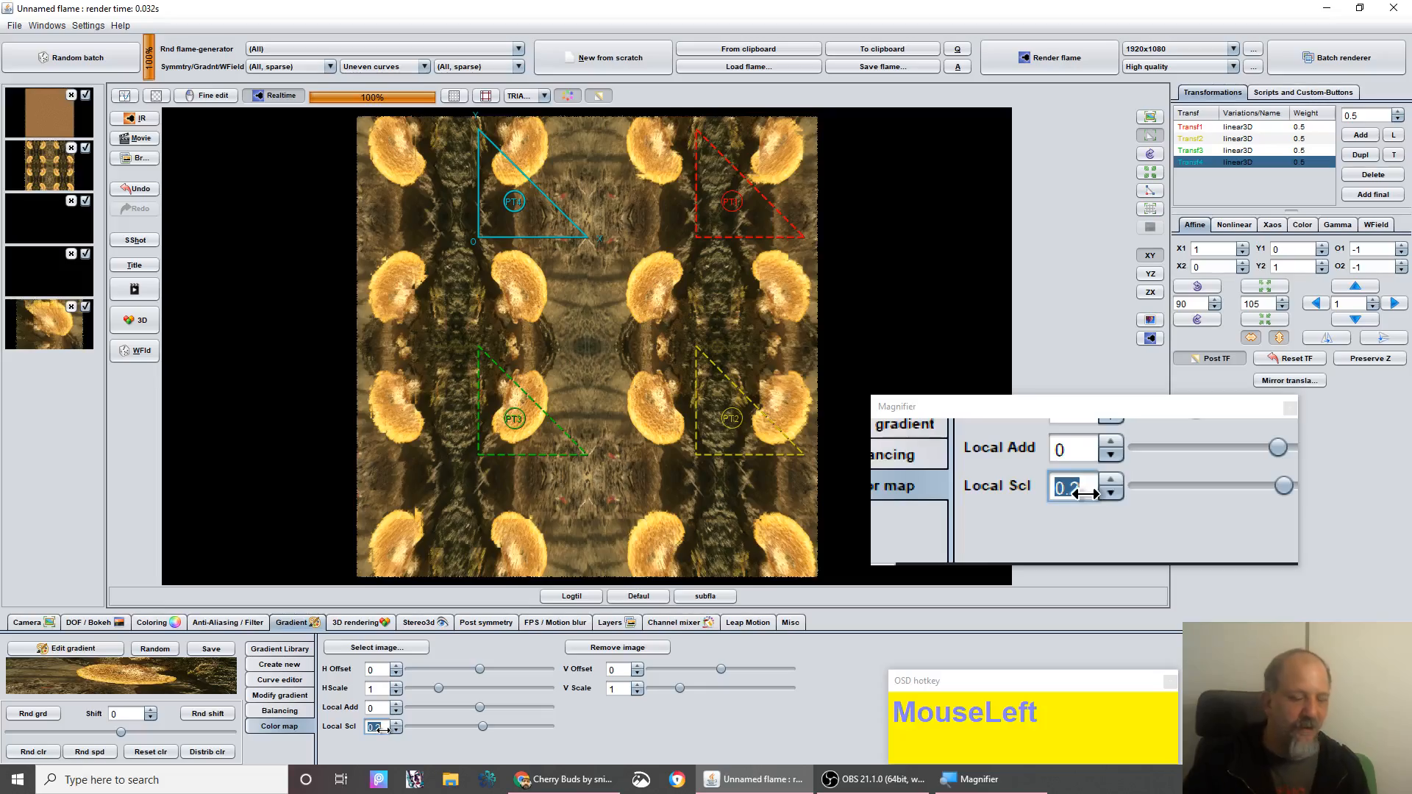
scroll(565, 436, up, 1)
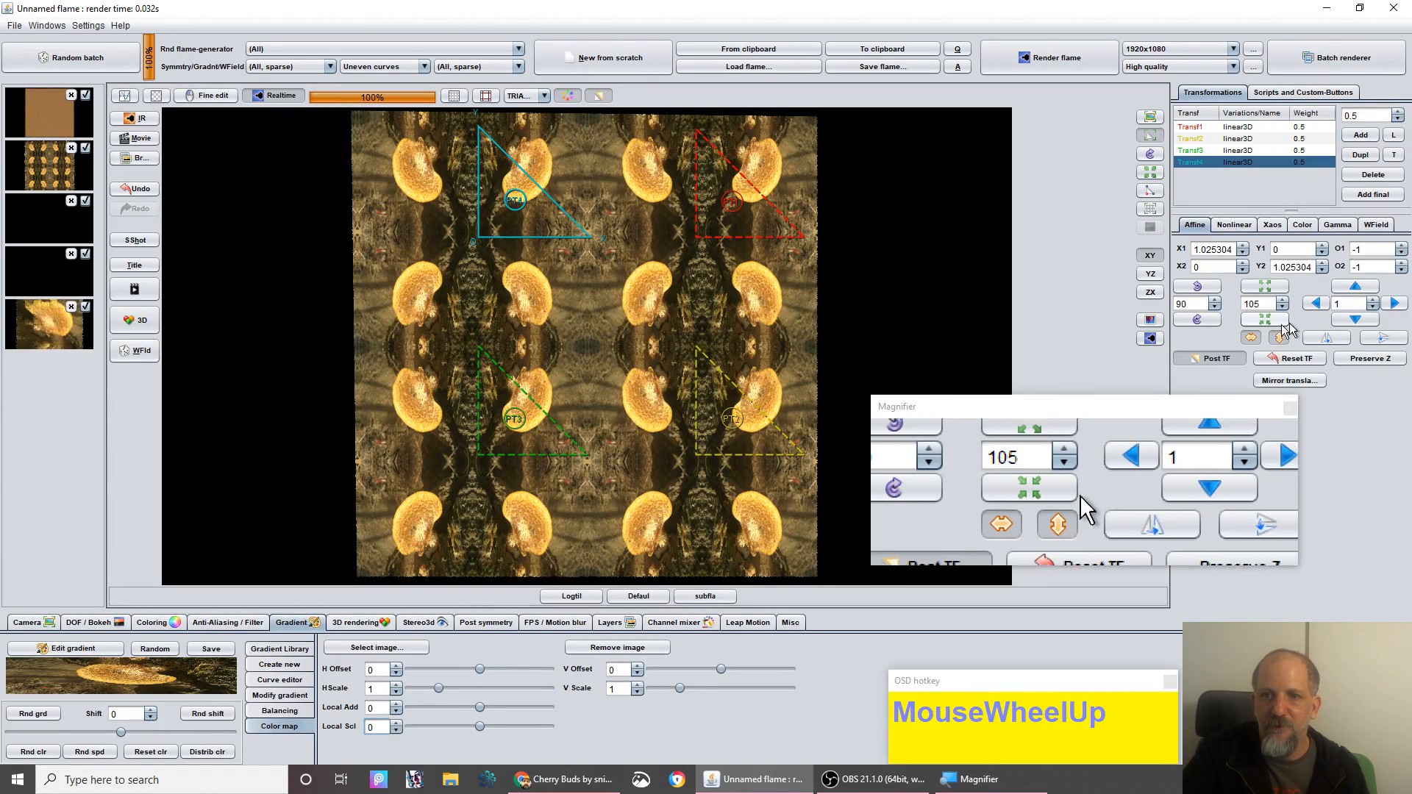
click(150, 192)
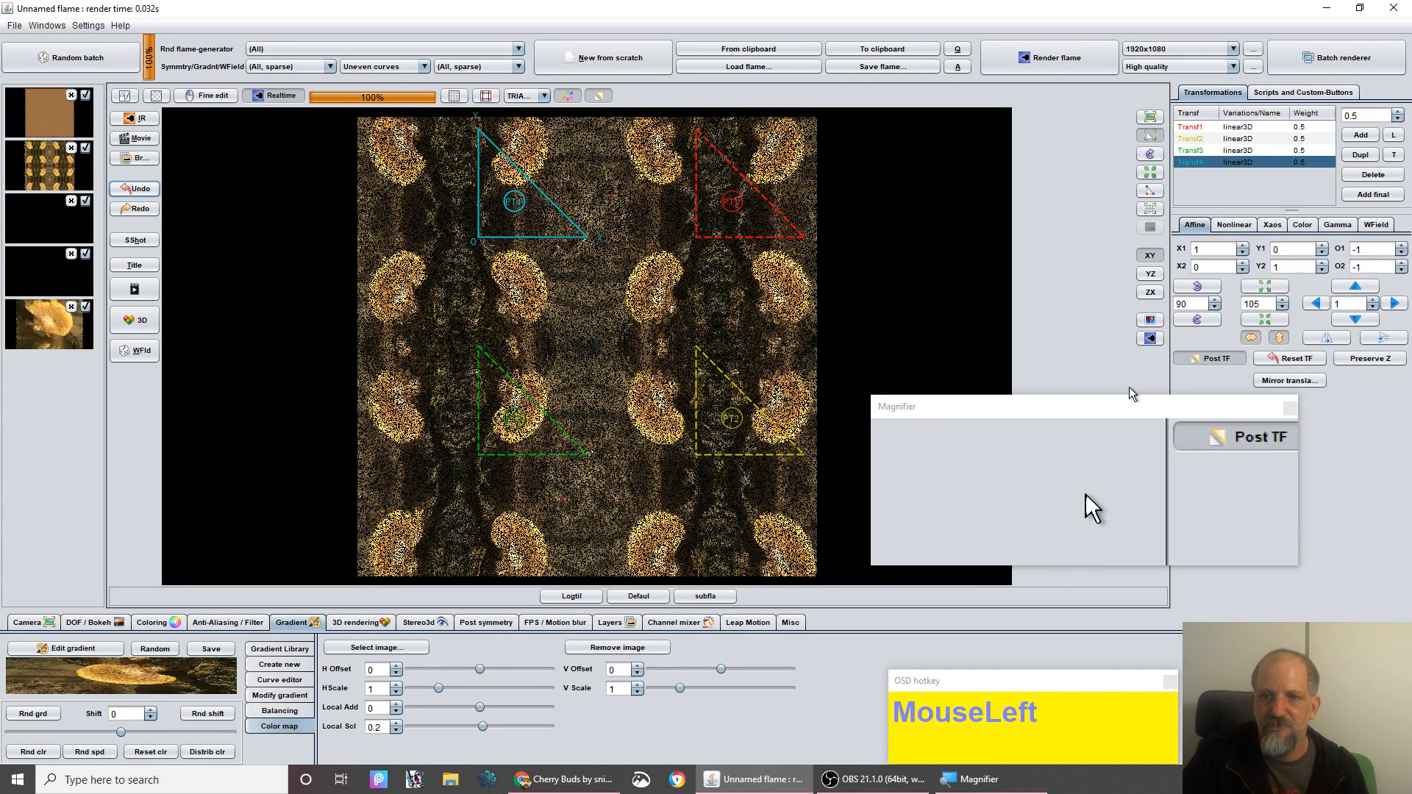
- Render a higher-quality preview of the mushroom-textured square
drag(1110, 409, 1037, 437)
click(1149, 339)
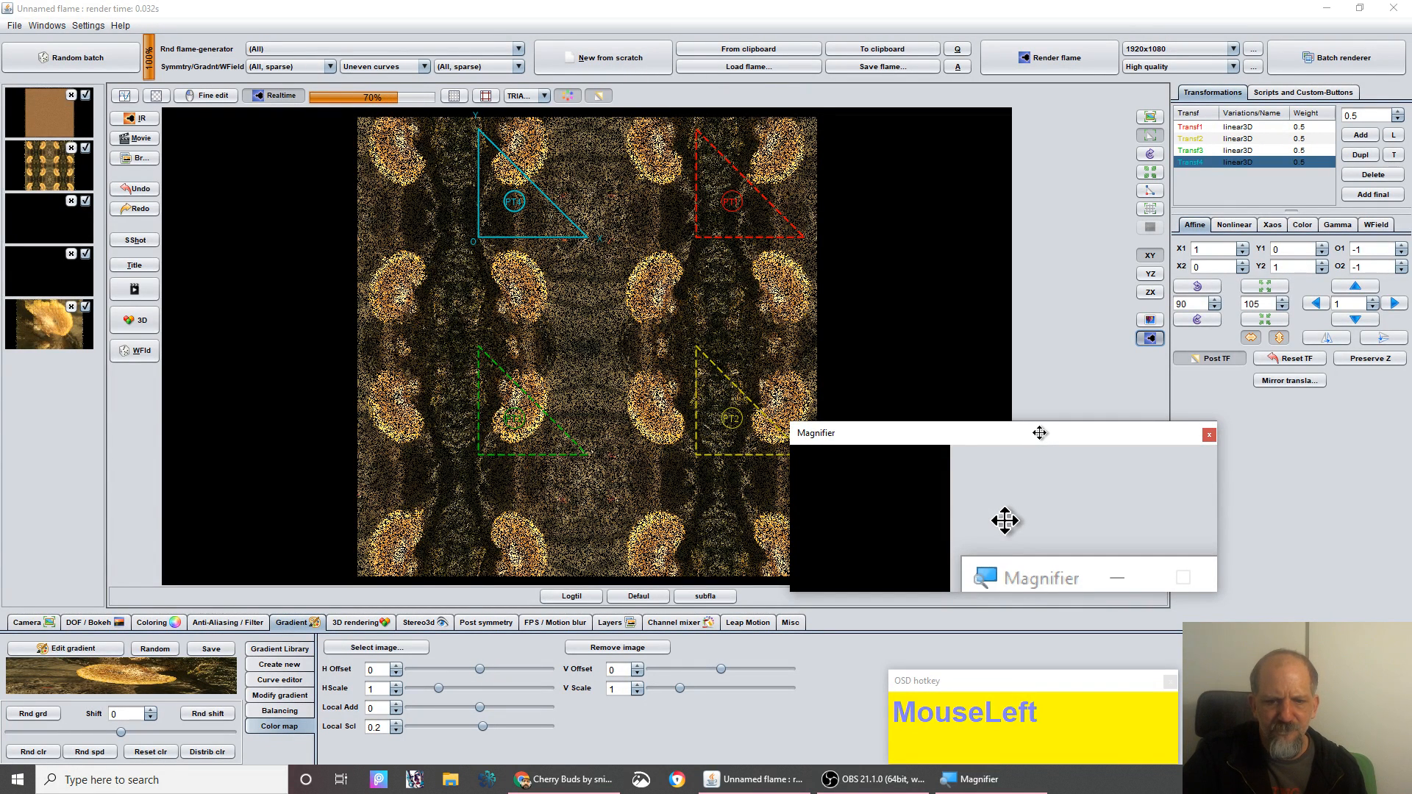
click(875, 781)
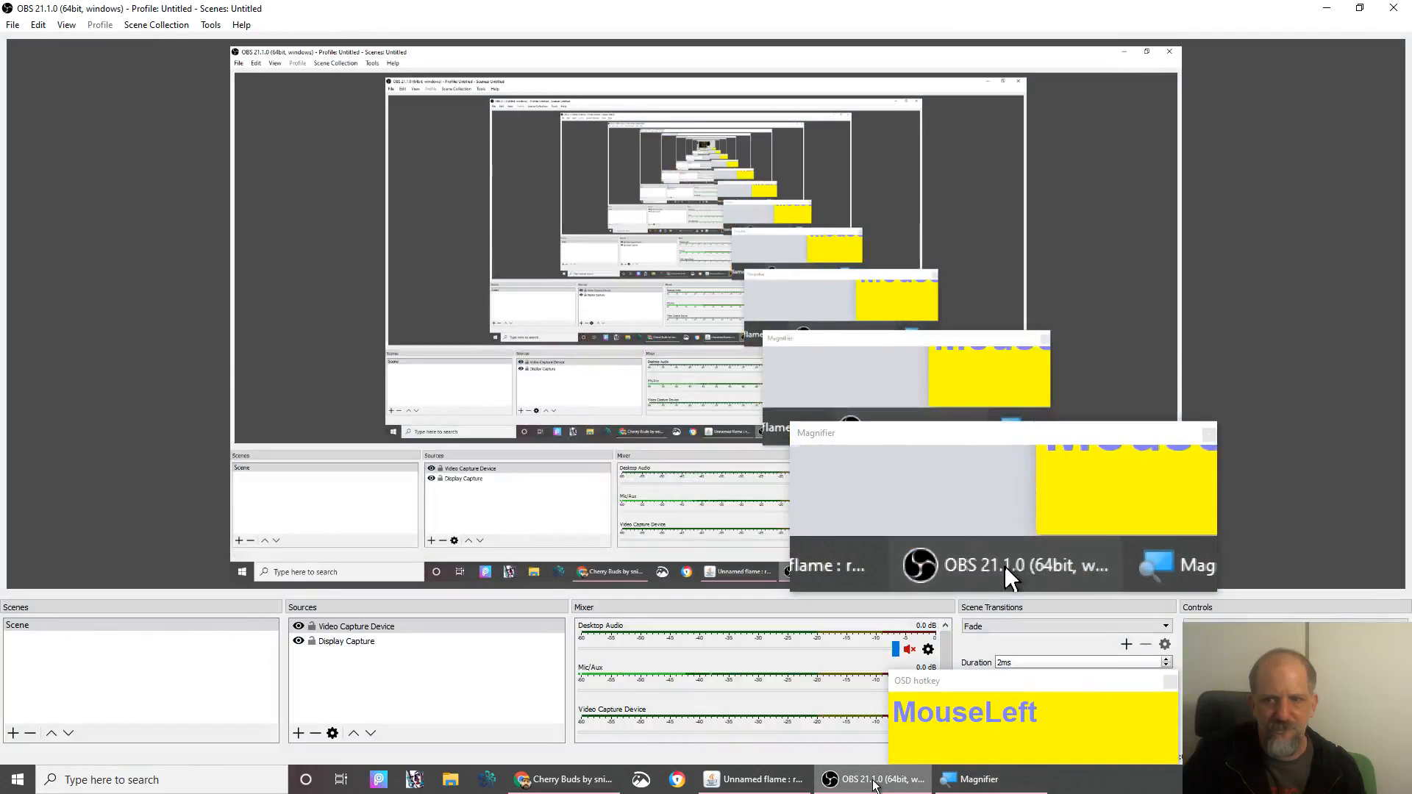
click(874, 782)
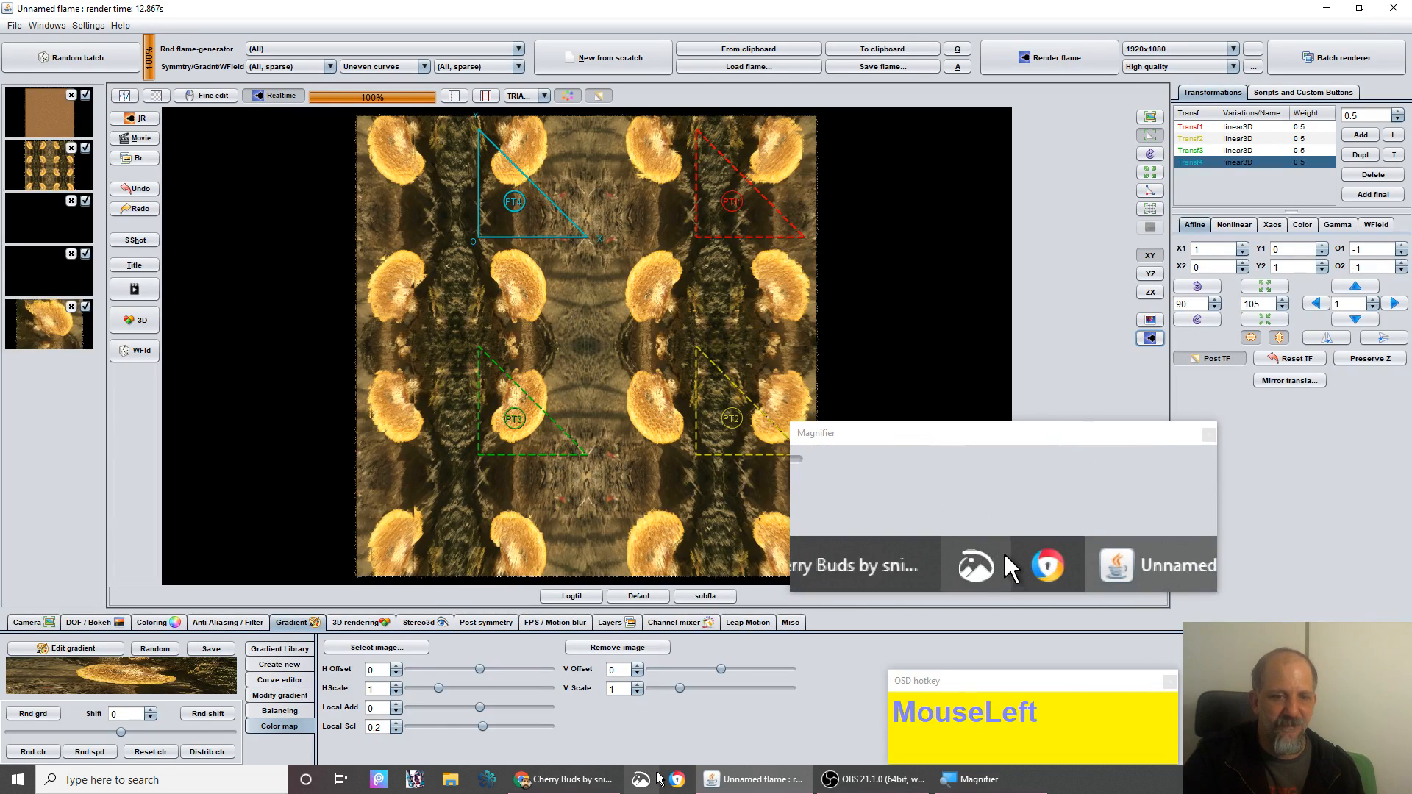
- Set the color map's V Scale to 0.88 and H Scale to 0.54
drag(651, 687, 610, 695)
drag(372, 690, 378, 687)
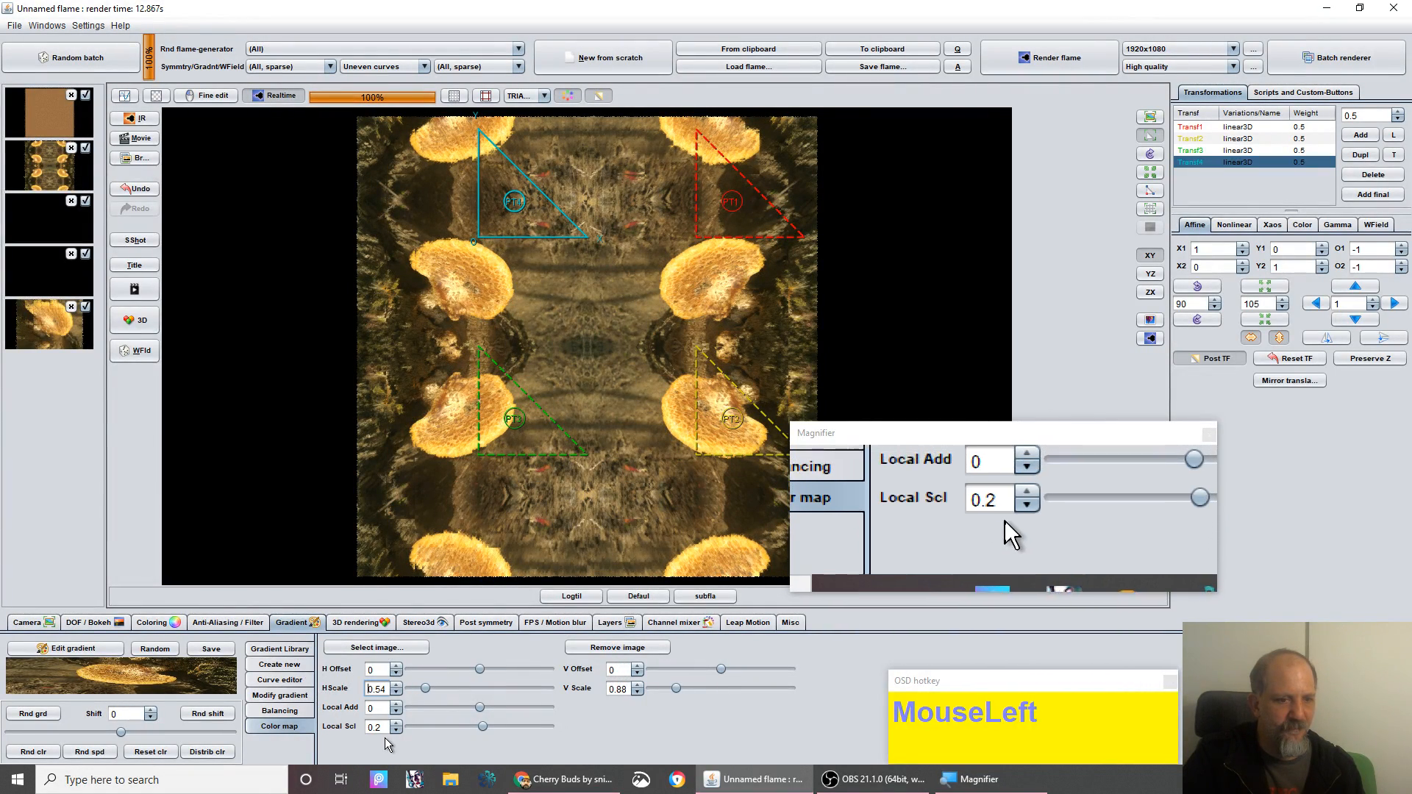
- Try a Local Scl of 1.24 on the color map and restore it to 0.2
drag(395, 728, 328, 744)
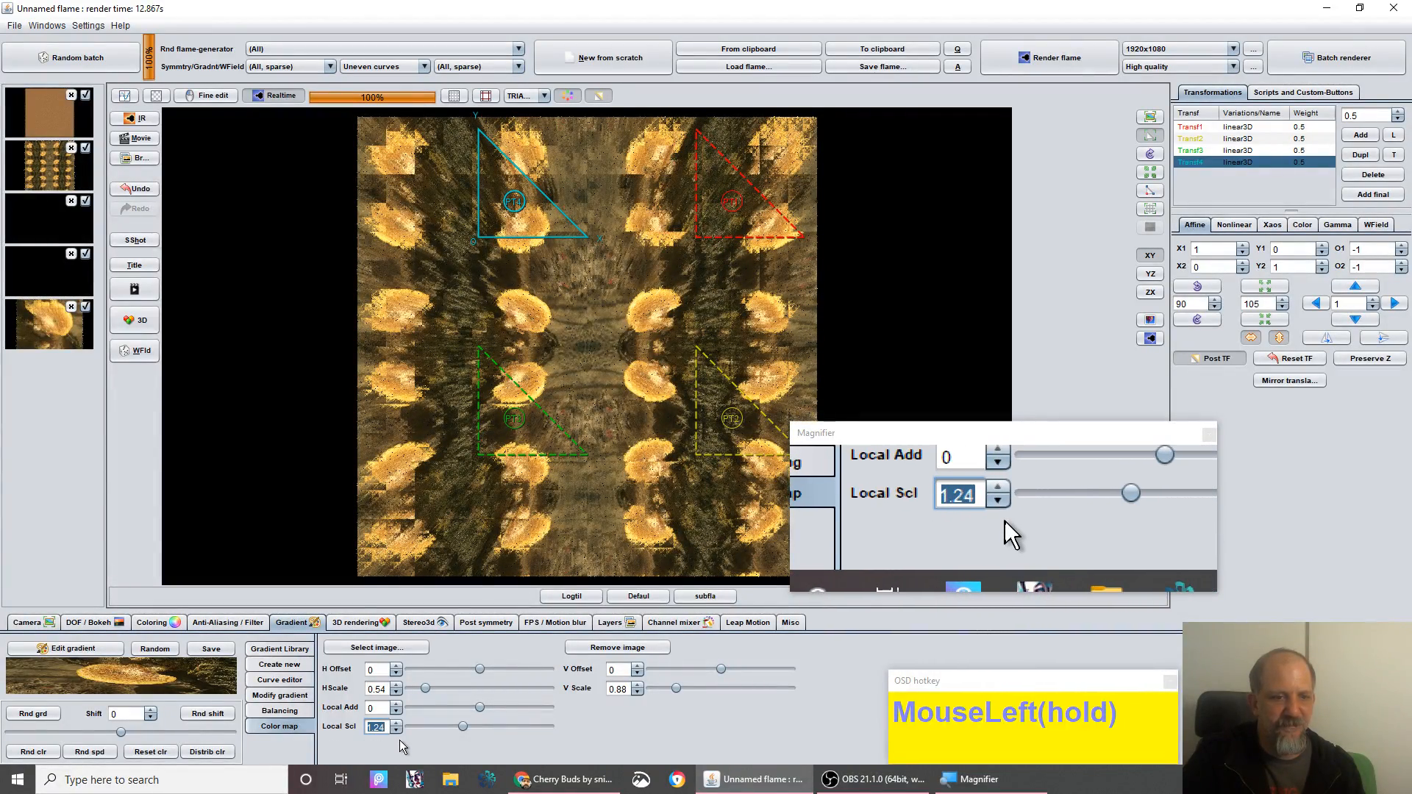
drag(379, 731, 376, 732)
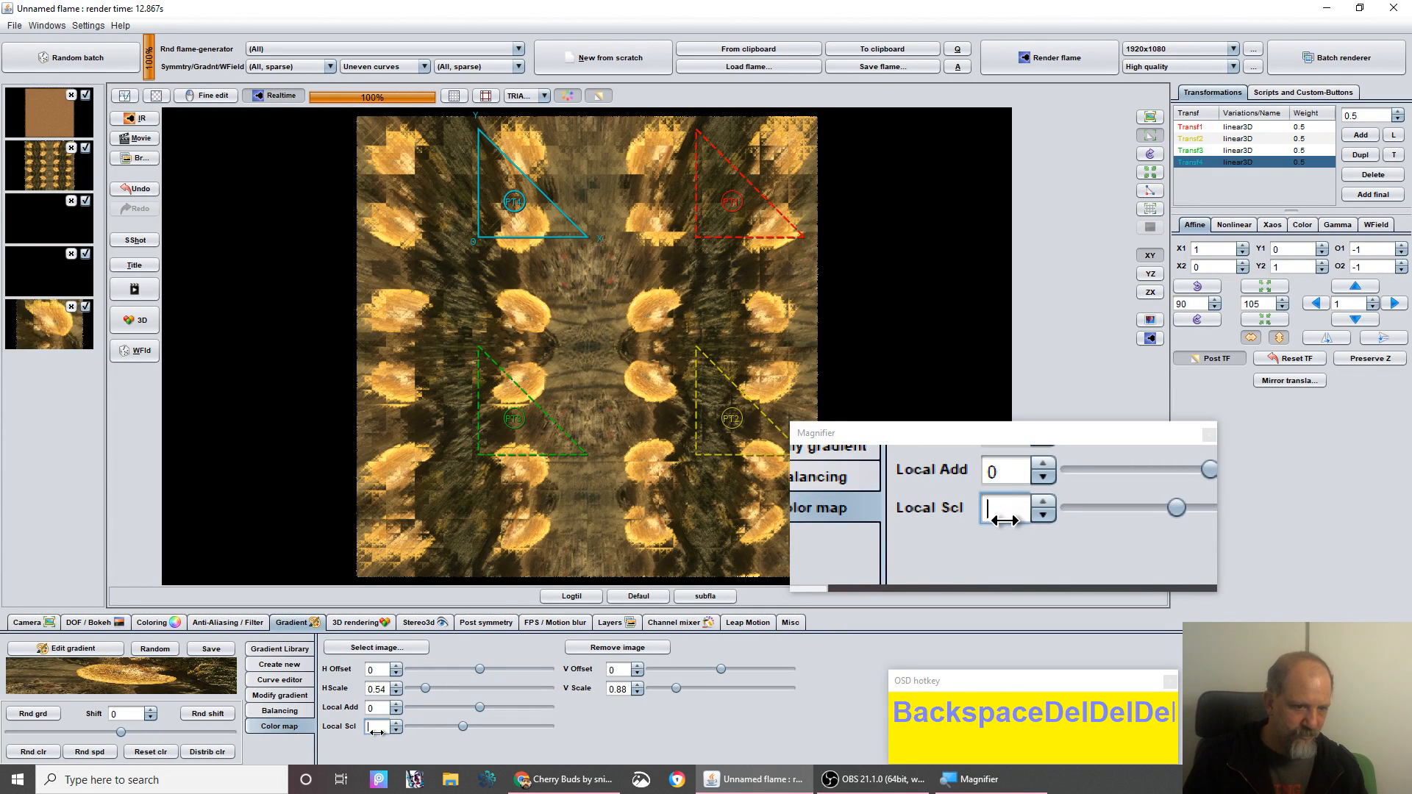
key(Return)
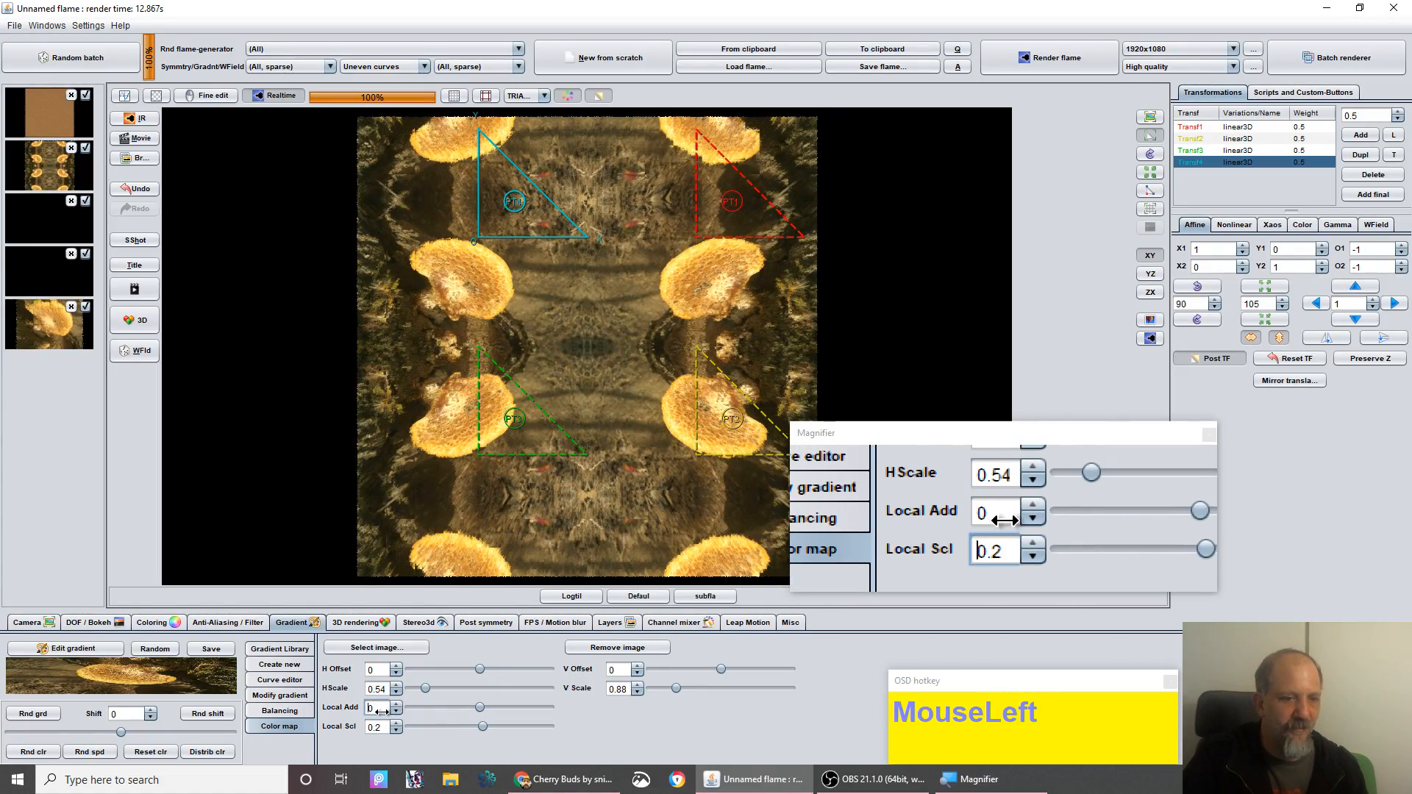
- Try Local Add values of 8.84 and 0.79 on the color map and set it back to 0
drag(381, 711, 707, 715)
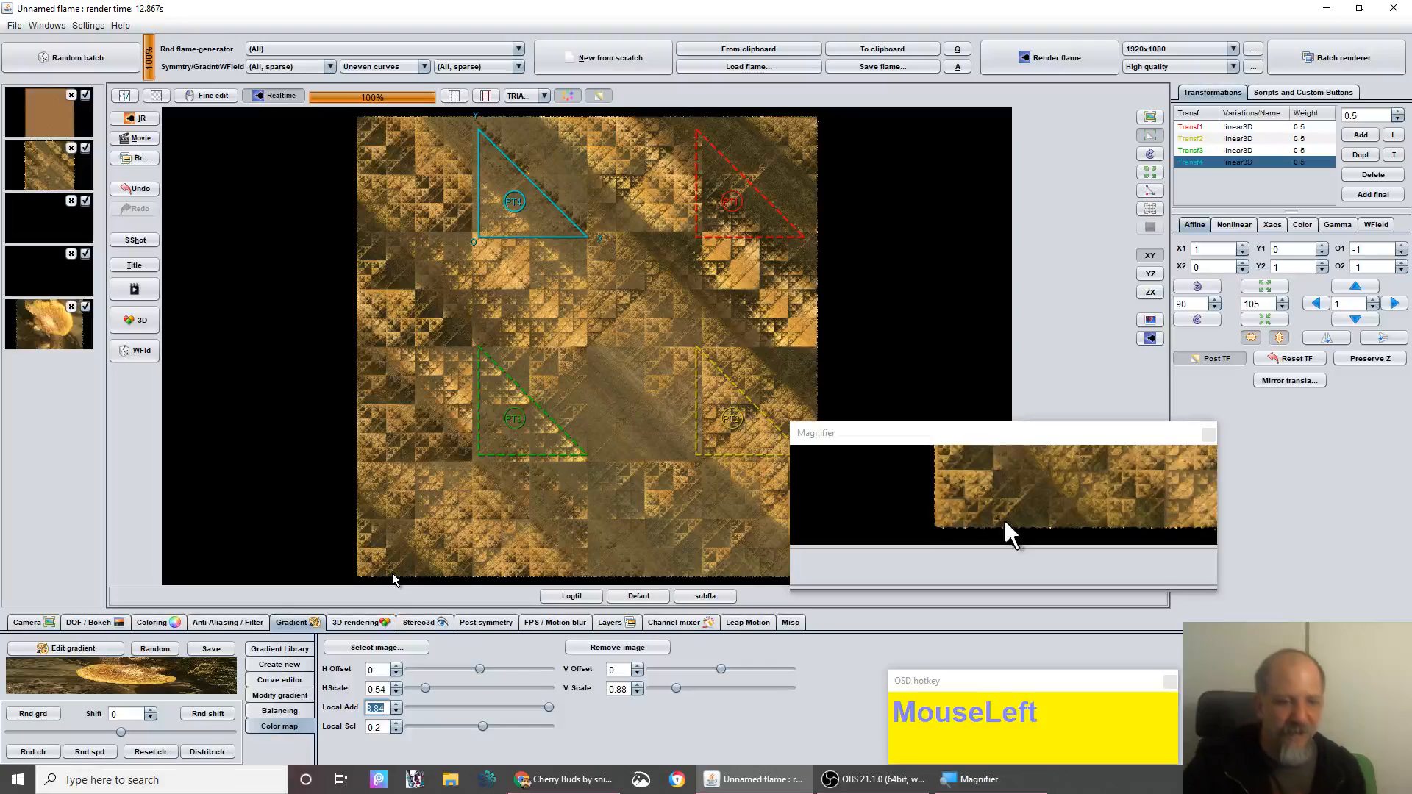
click(551, 706)
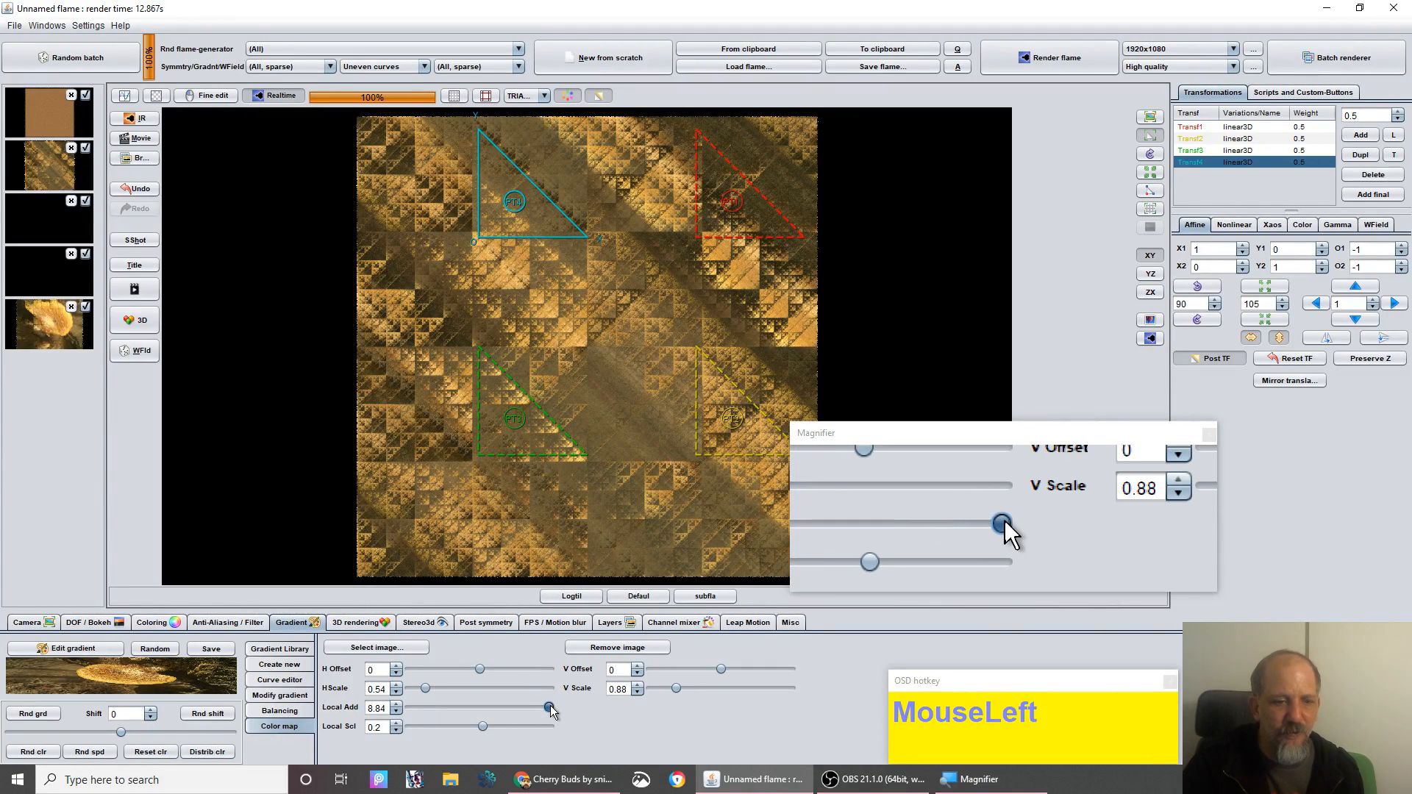
drag(523, 704, 495, 707)
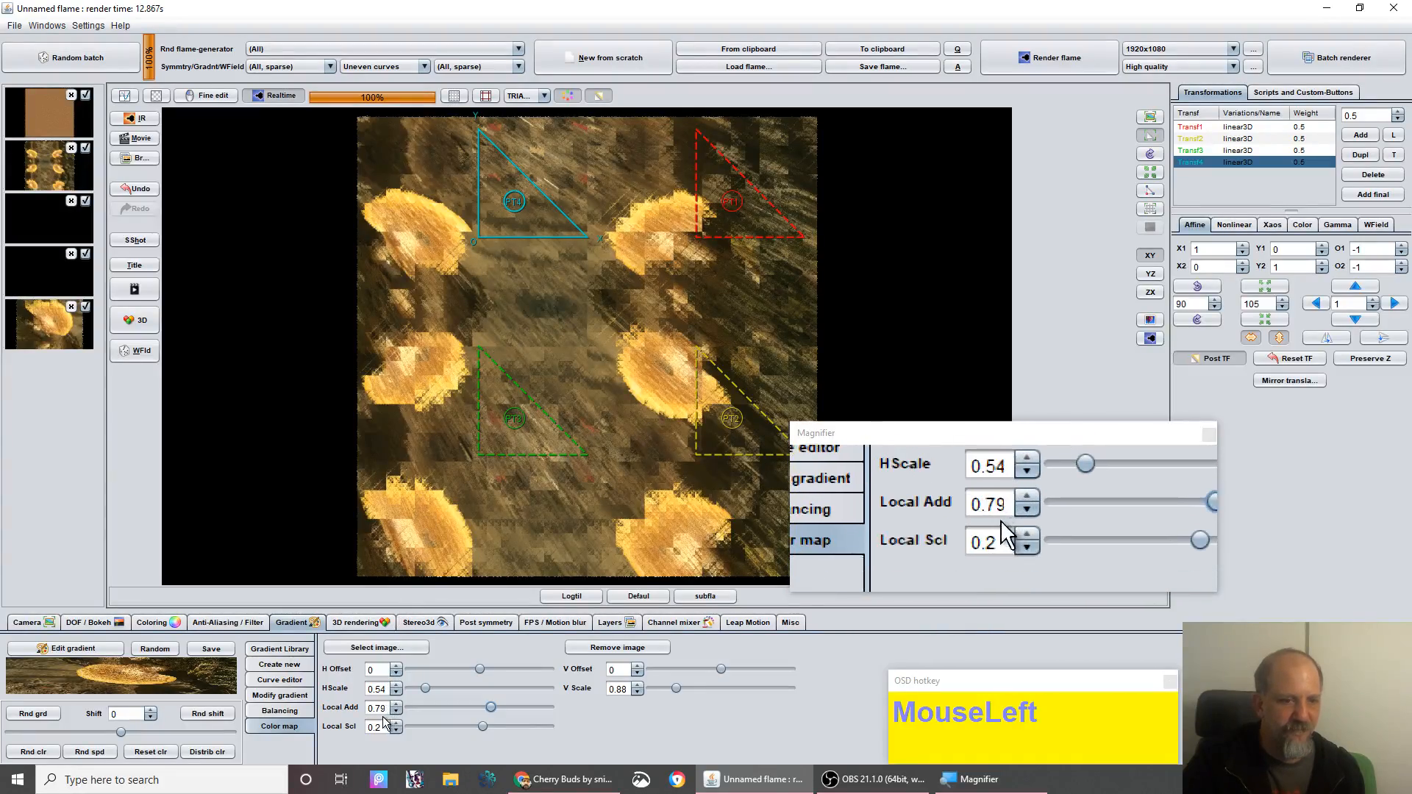
drag(378, 707, 380, 709)
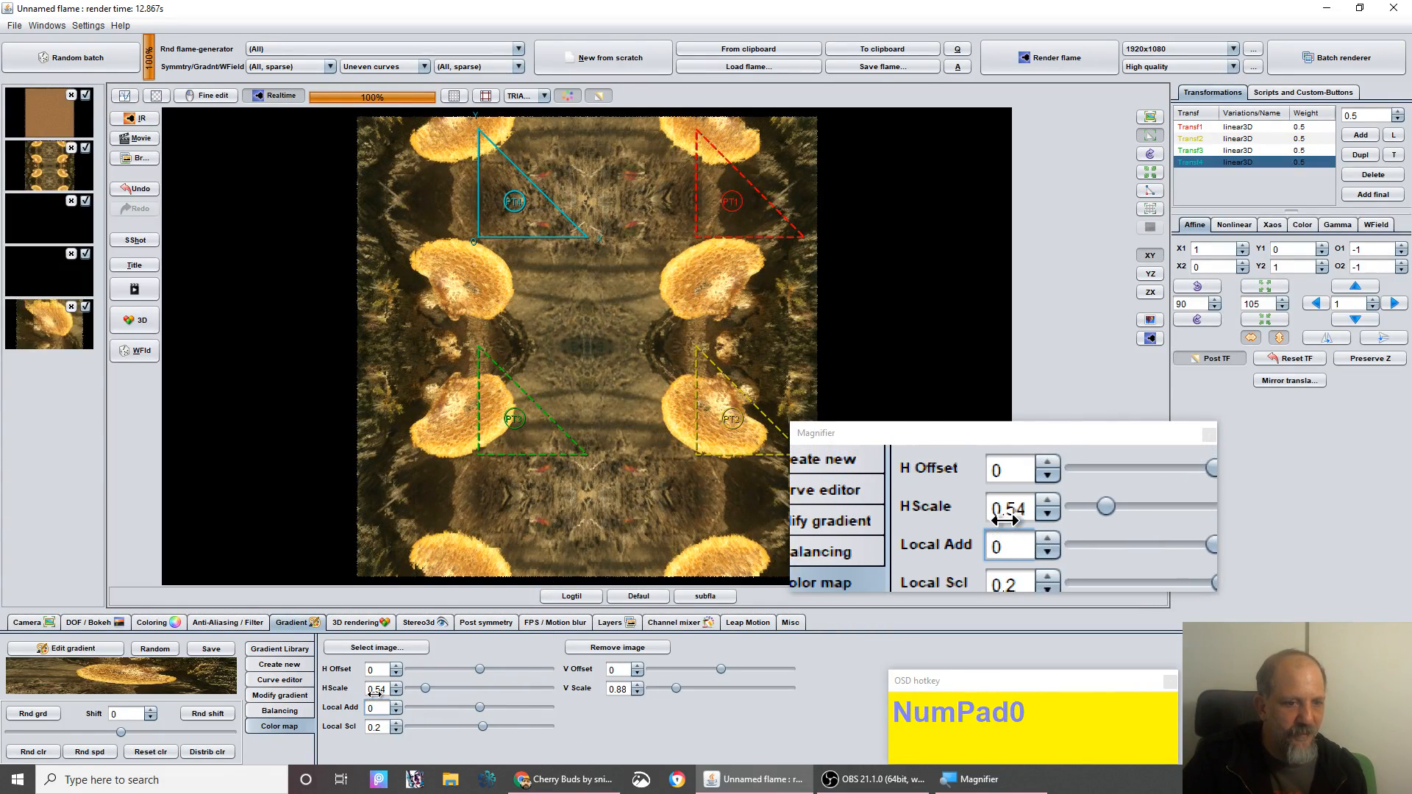
- Fit one large mushroom into the square with H Scale 0.16, V Scale 0.3, H Offset 0.5 and V Offset about -0.3
drag(376, 690, 530, 710)
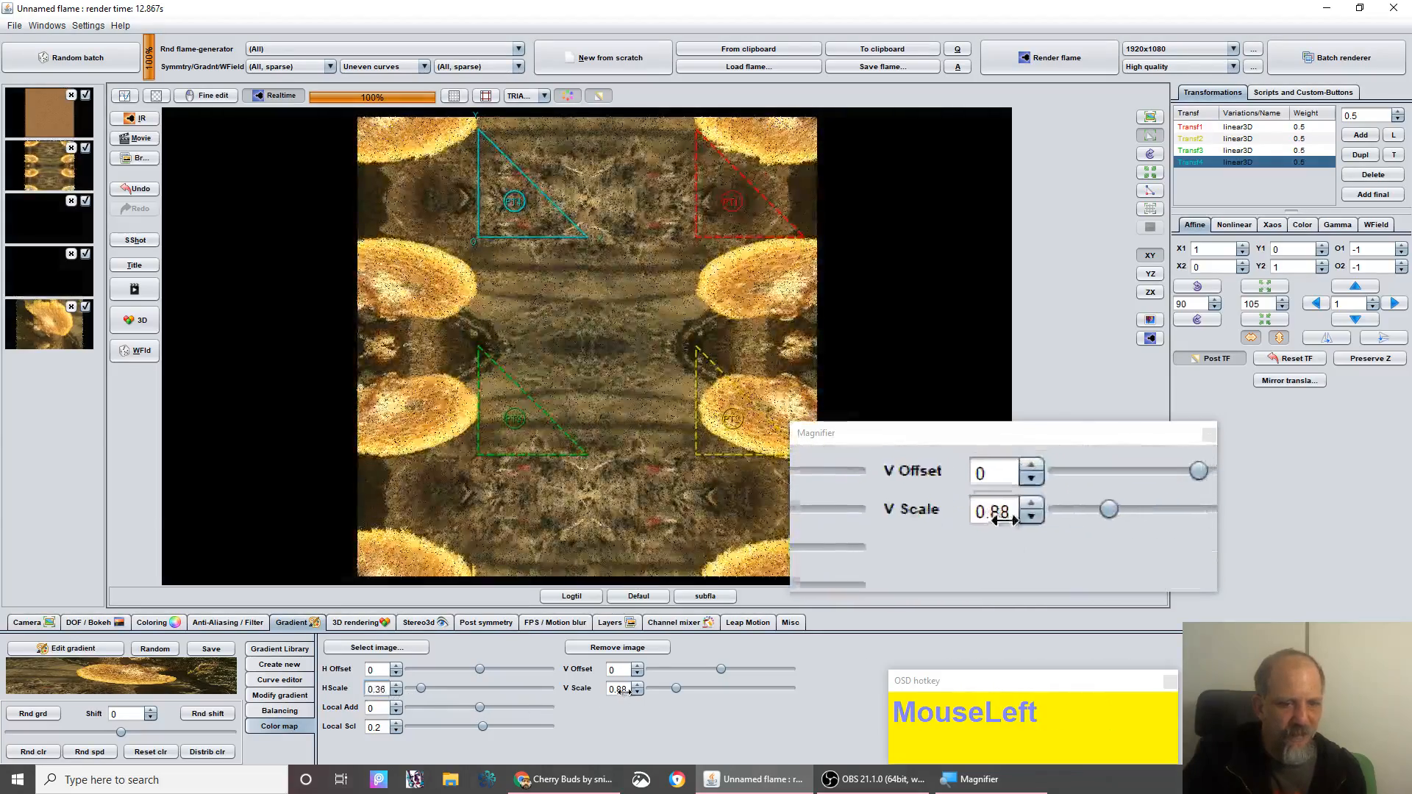
drag(616, 689, 392, 683)
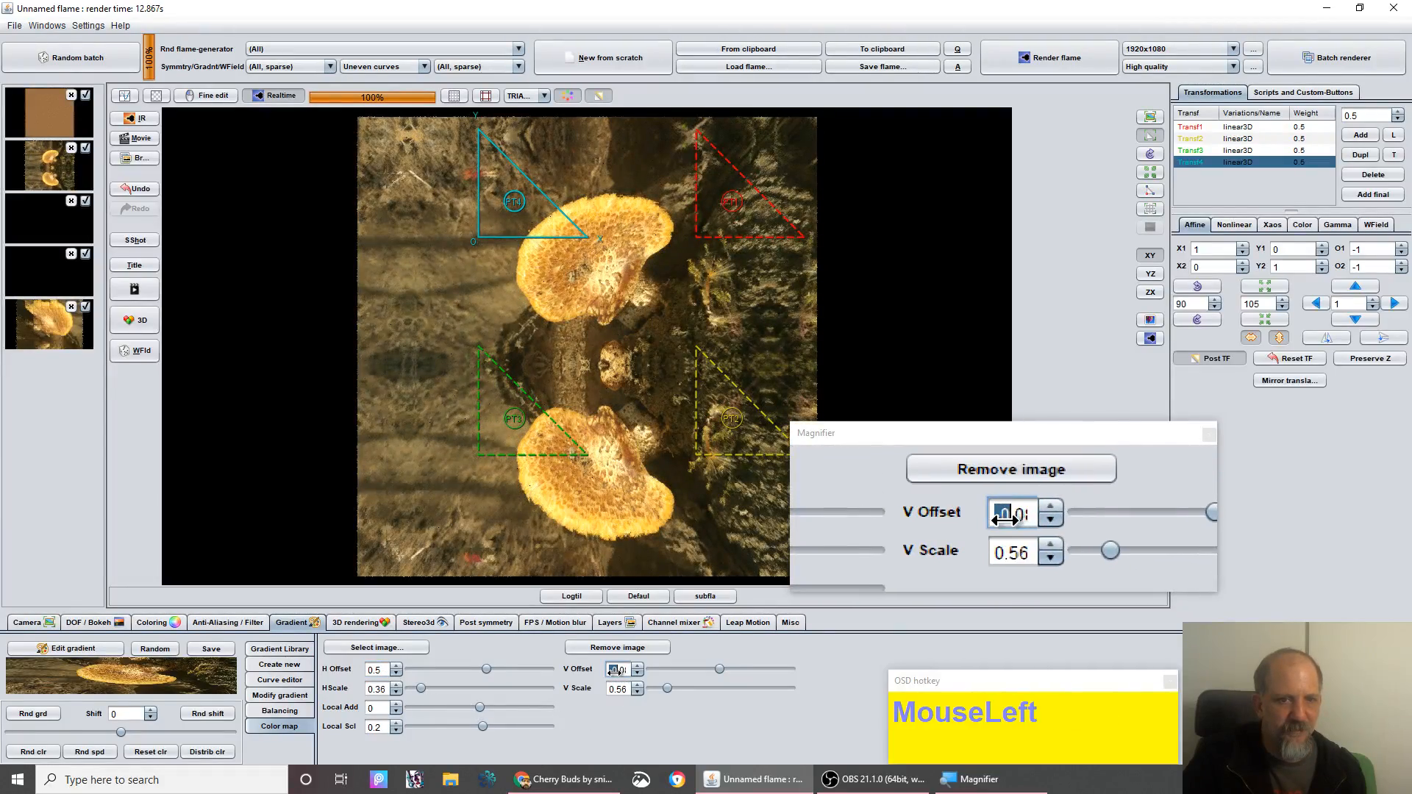
drag(606, 720, 369, 689)
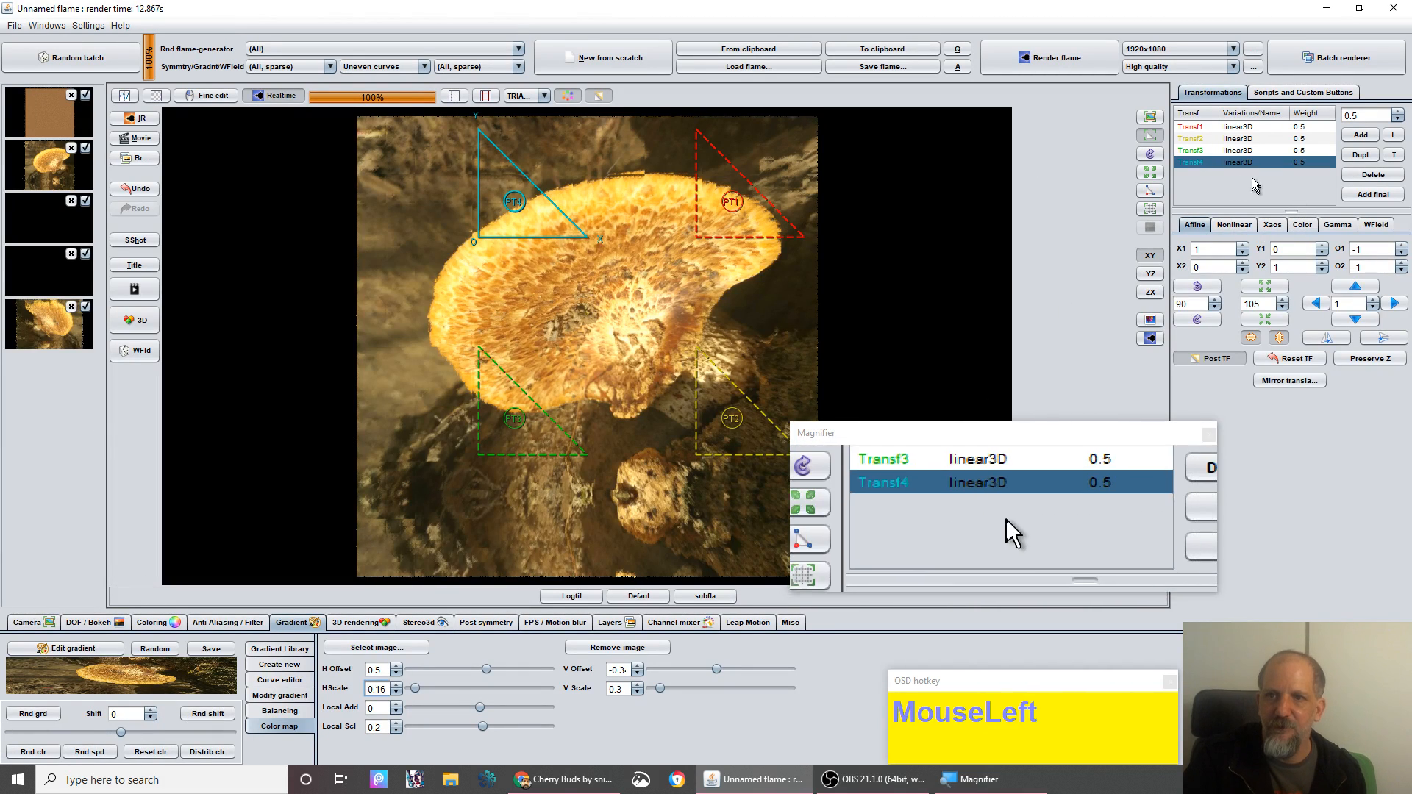
- Lower Transf1's color speed to 0.87, and randomize the color speeds and colors of all transforms
click(1240, 125)
click(1302, 224)
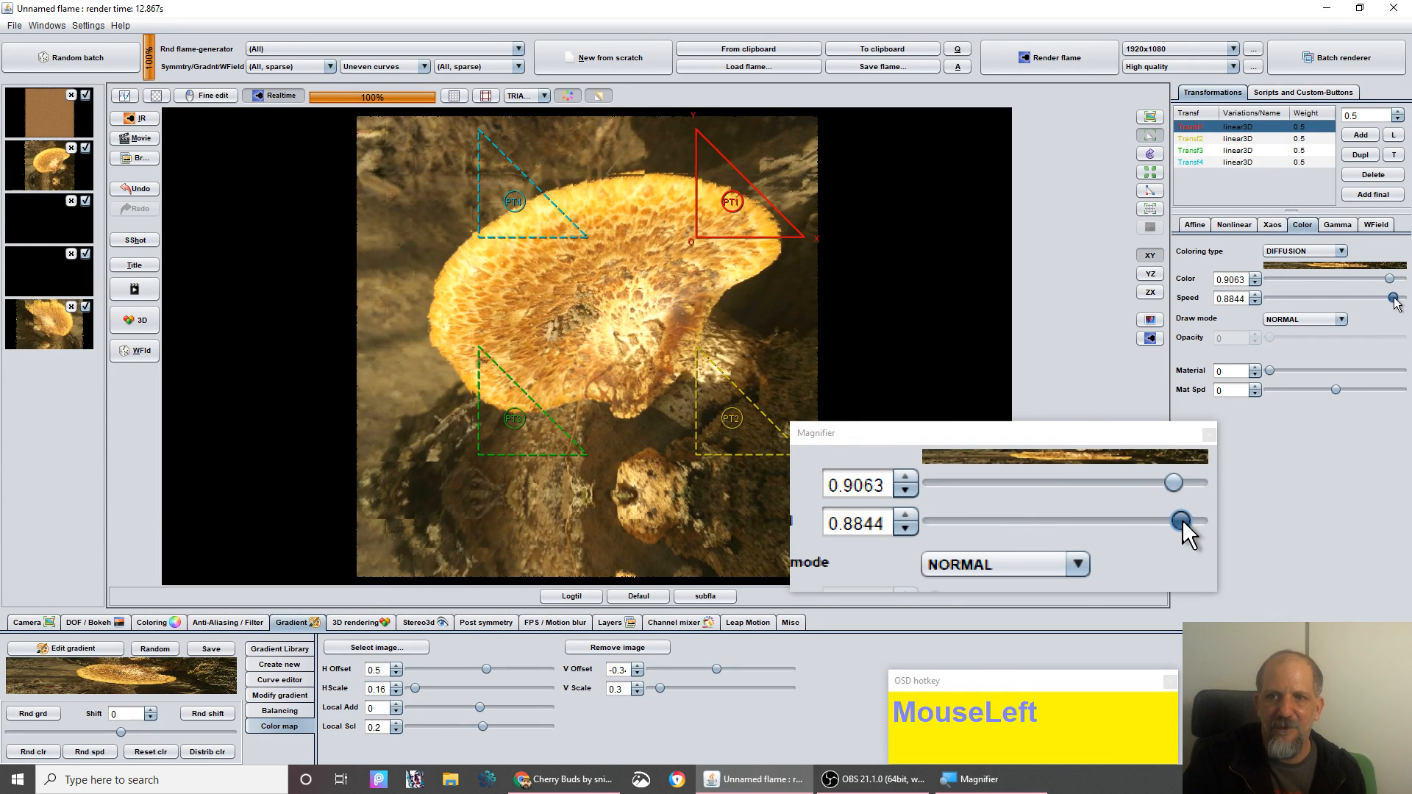
drag(1394, 302, 1392, 302)
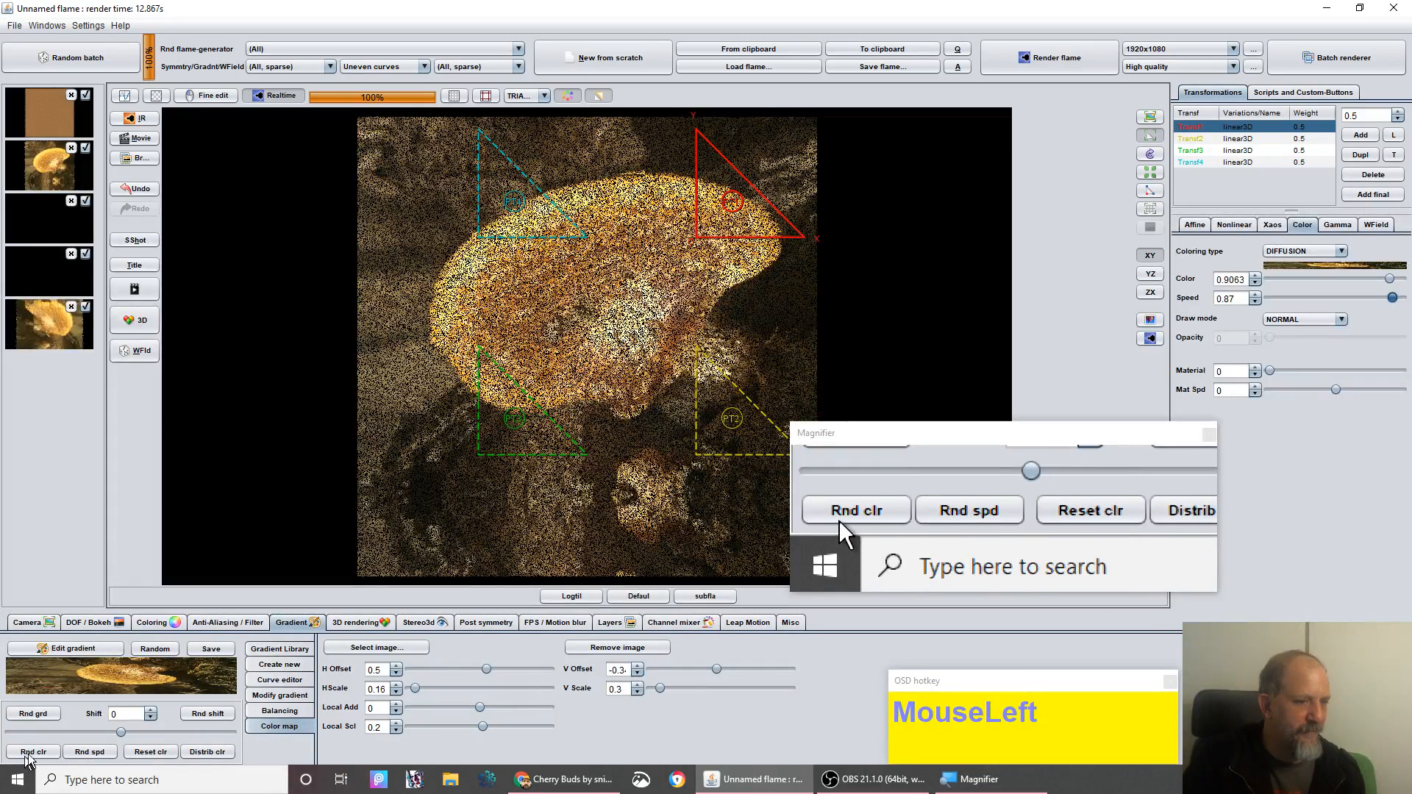
click(85, 753)
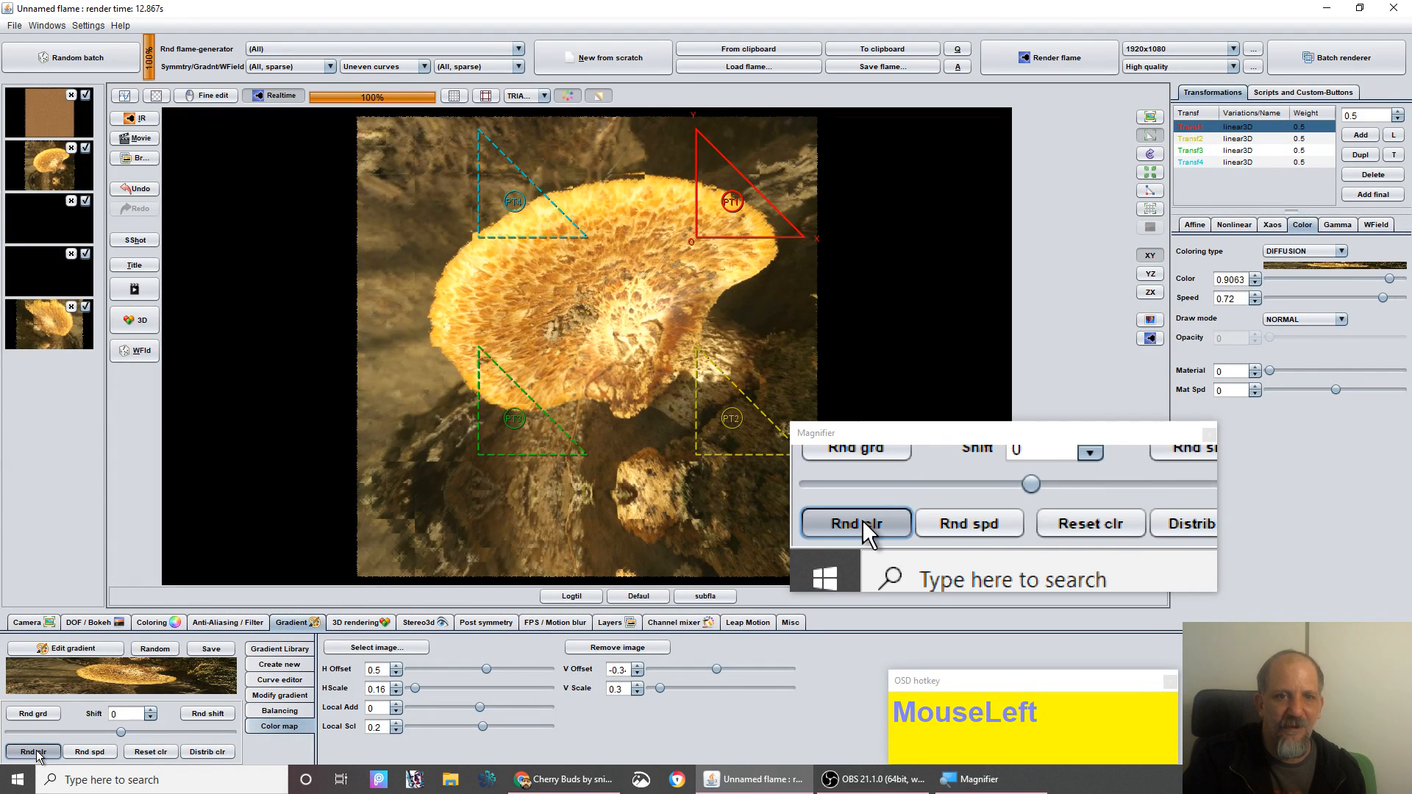
click(34, 752)
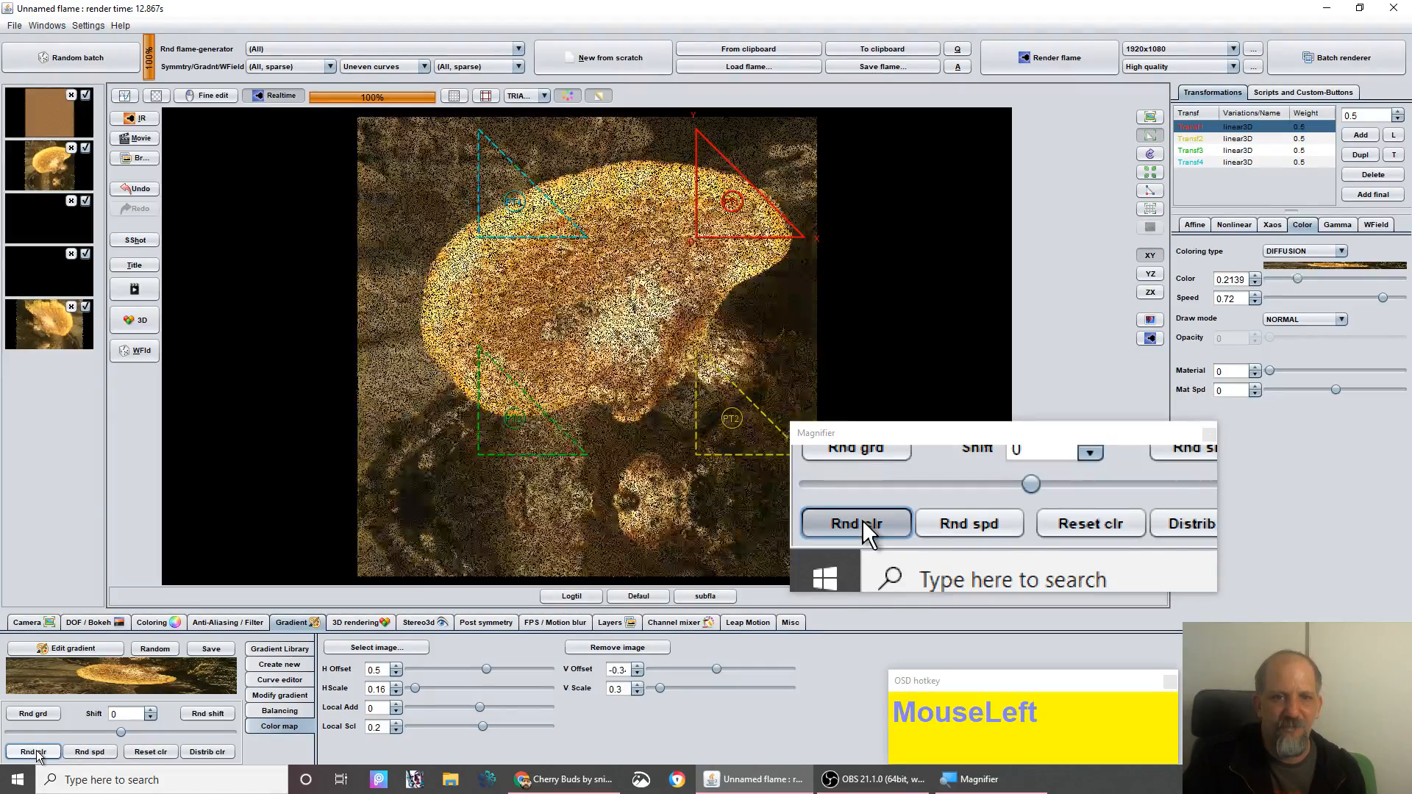
- Randomize the colors of all transforms and set the color map's Local Scl to 0.64
click(36, 754)
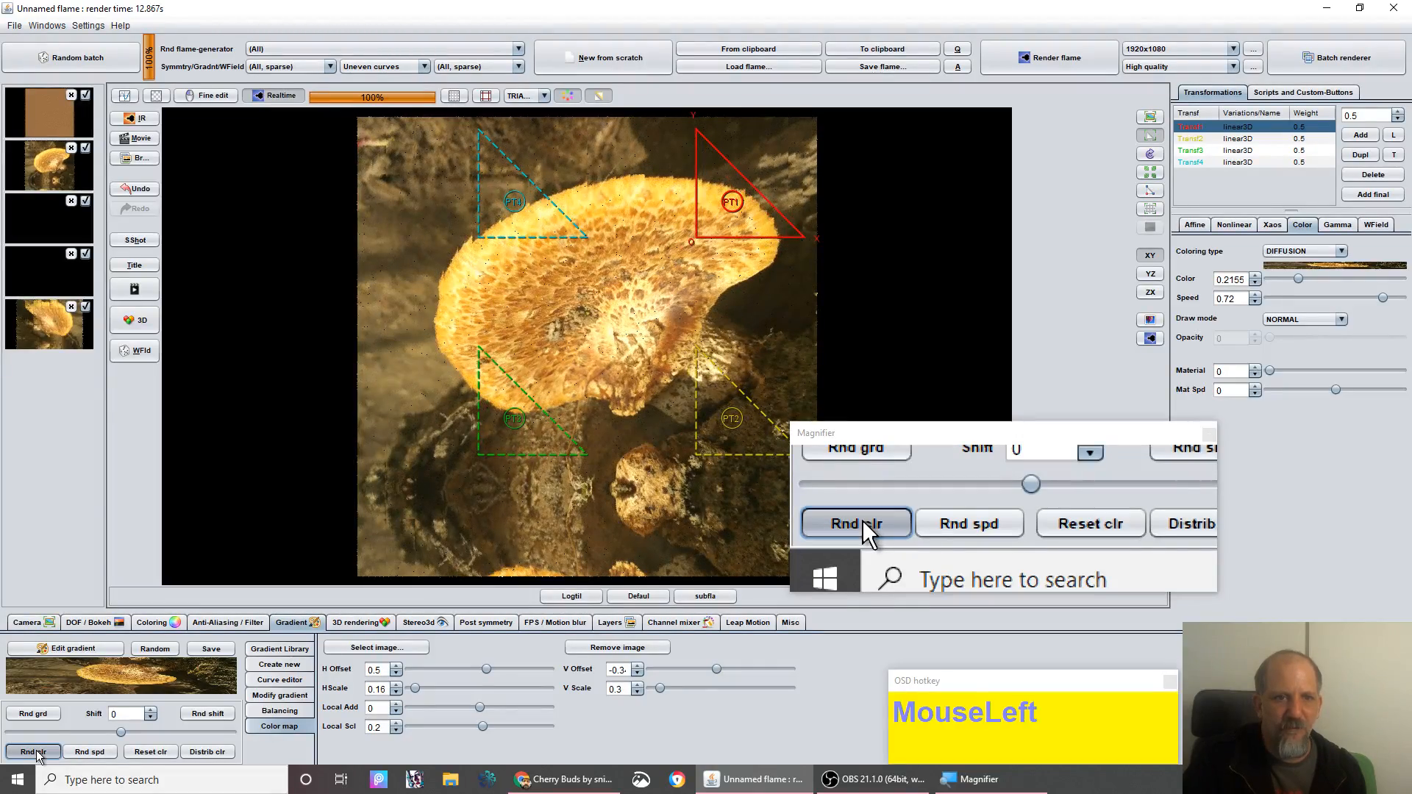
click(44, 754)
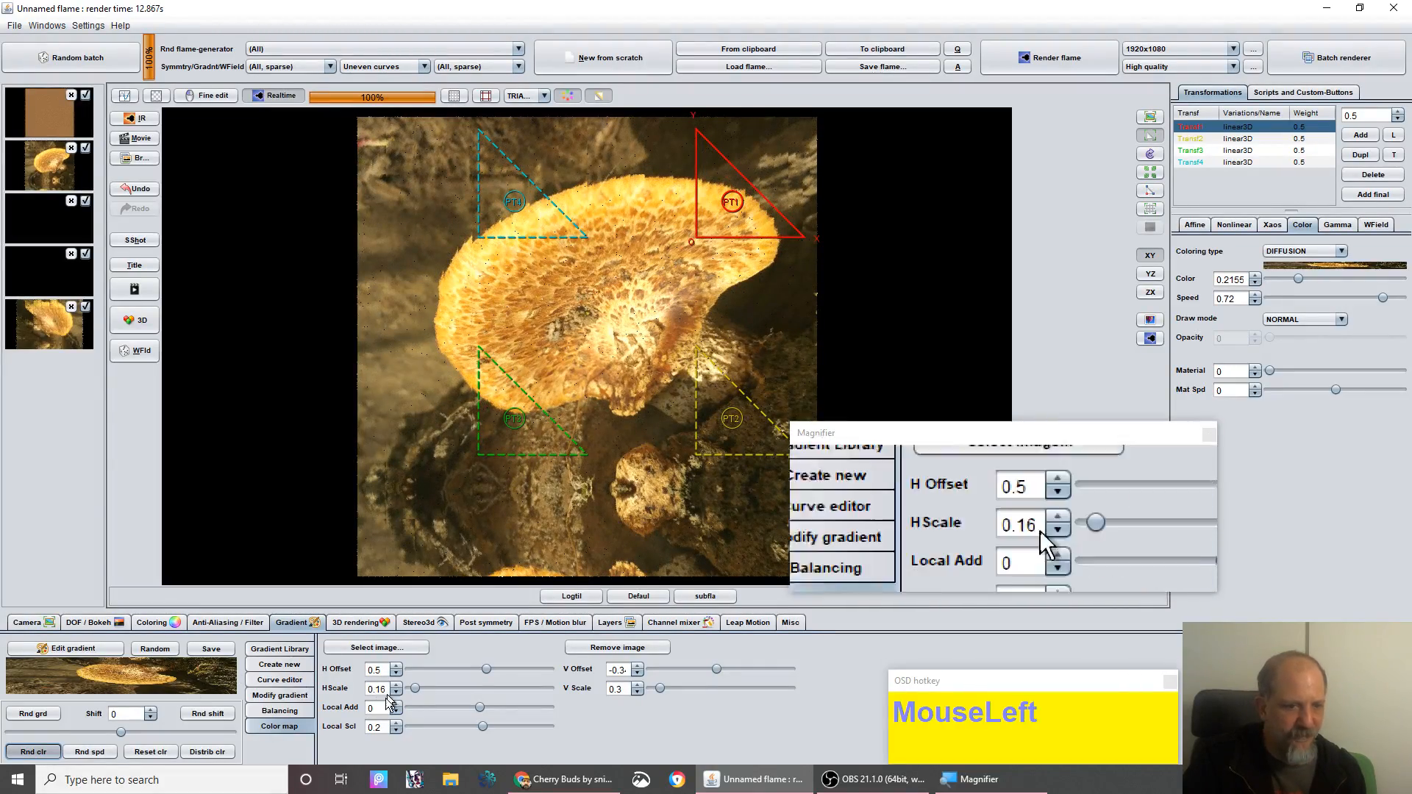
double_click(376, 731)
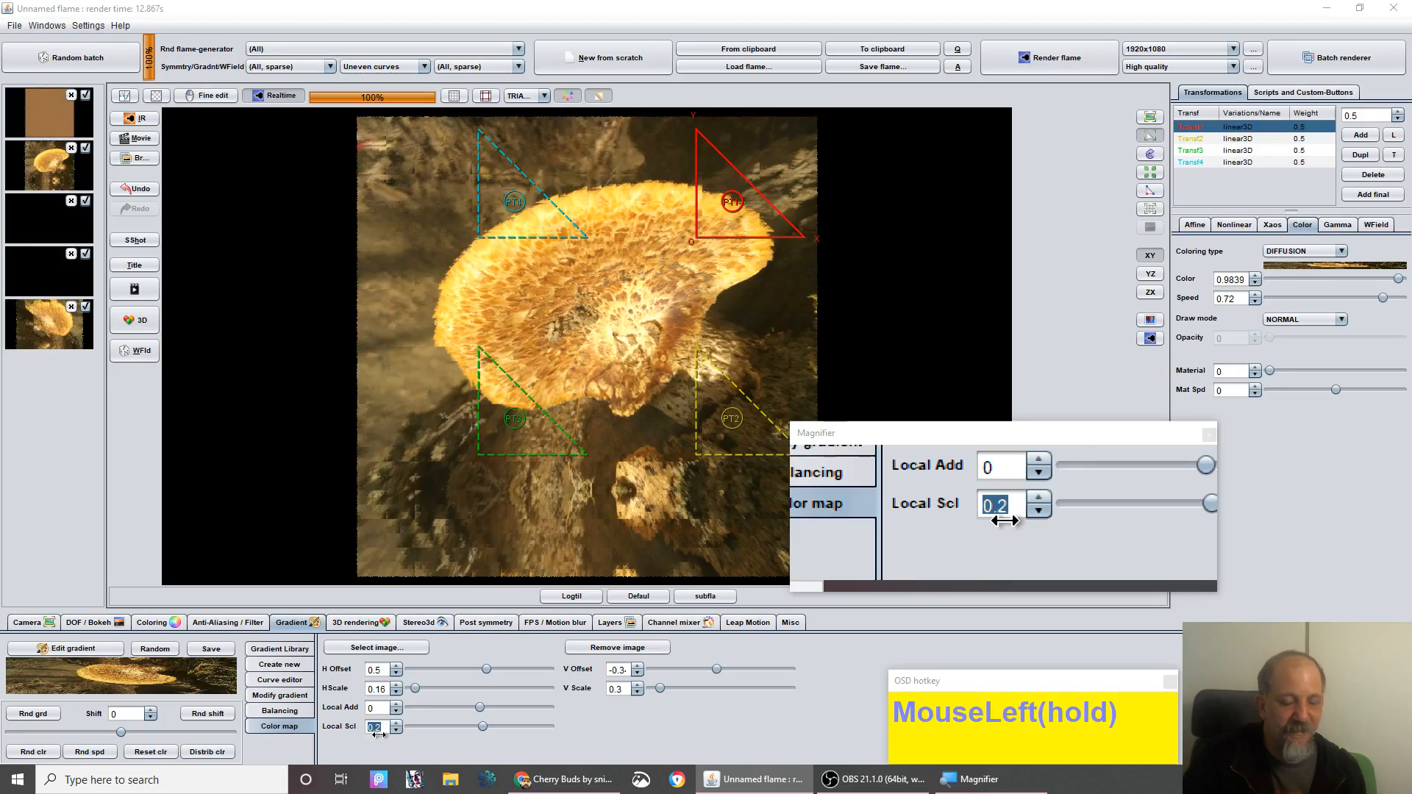
drag(377, 733, 395, 709)
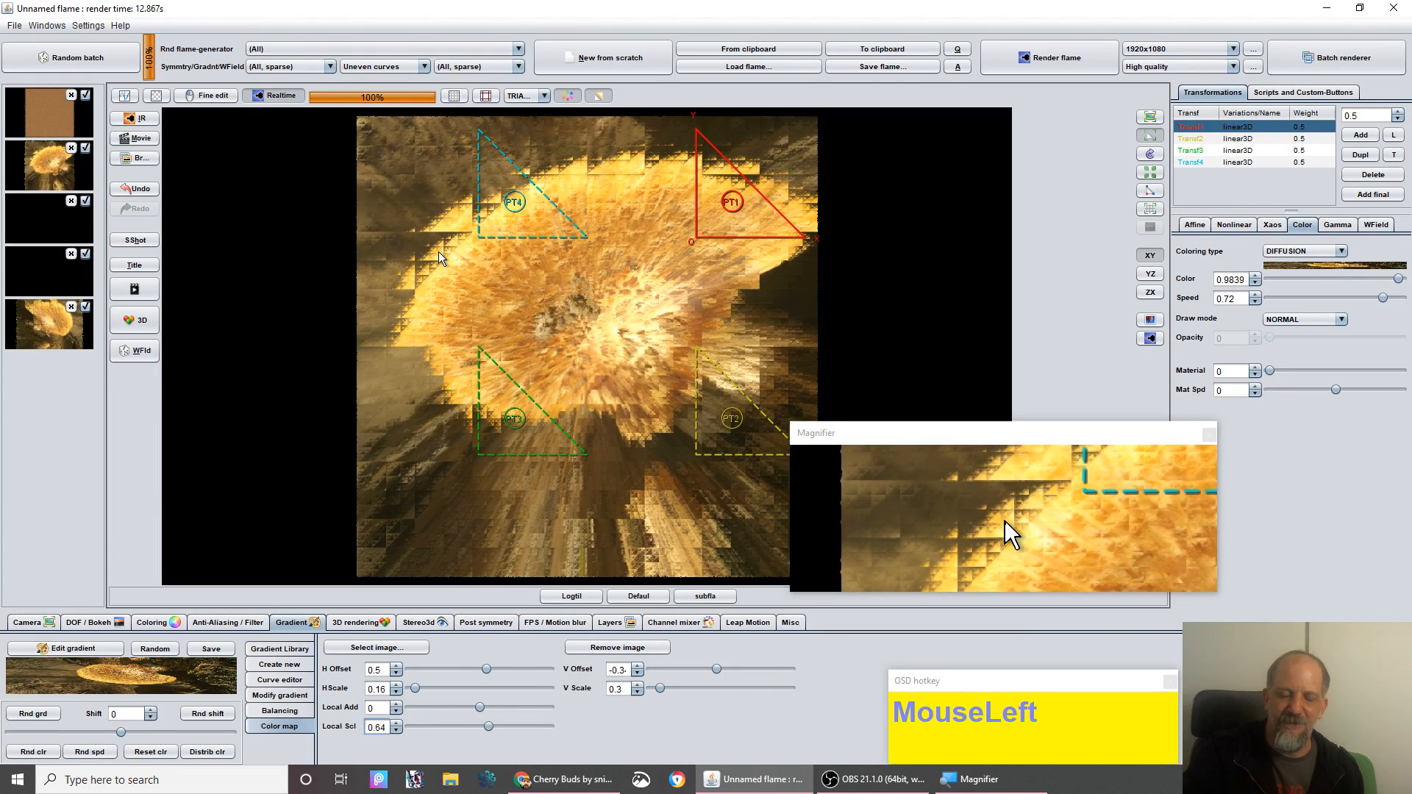
- Try shifting Transf1's triangle slightly out of alignment and undo the move
drag(418, 264, 420, 273)
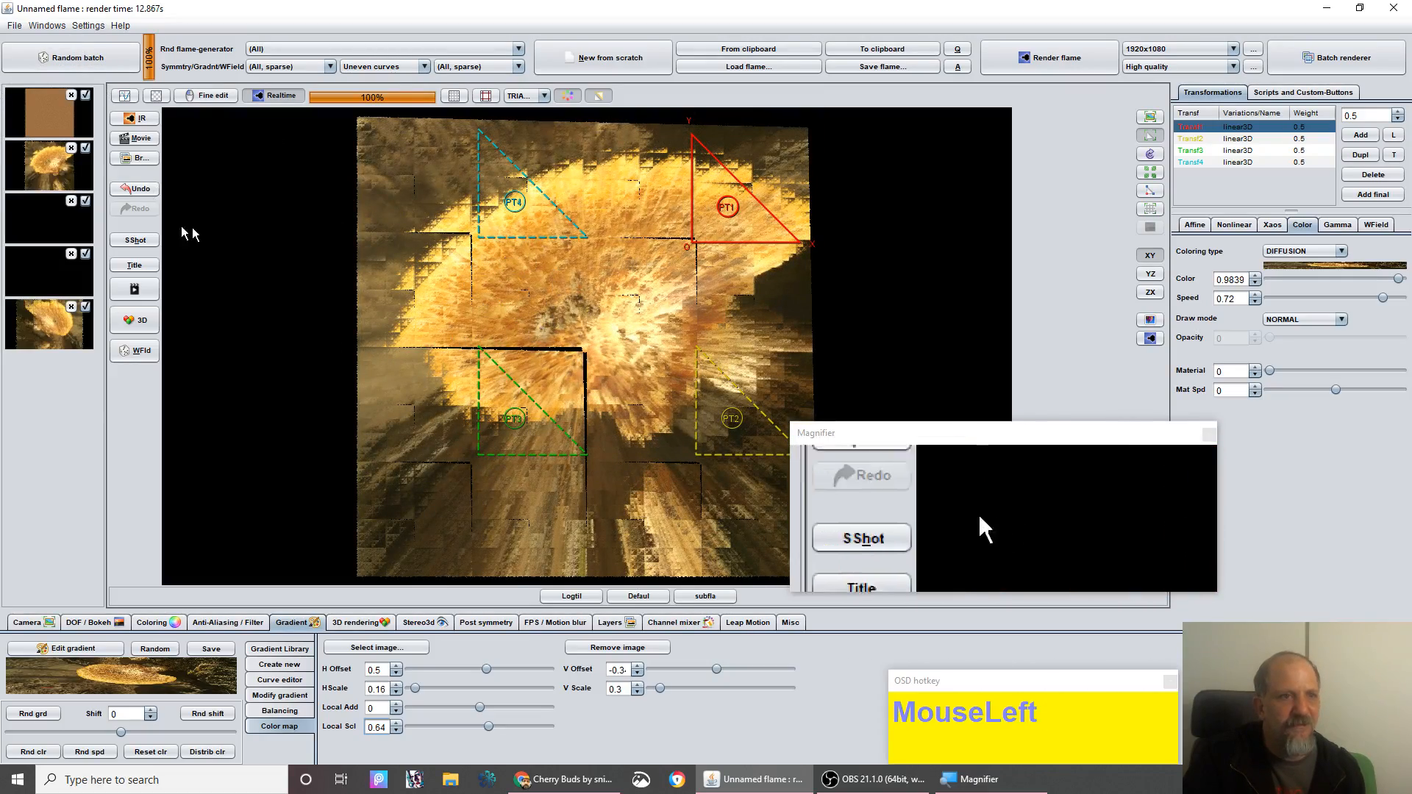
click(138, 190)
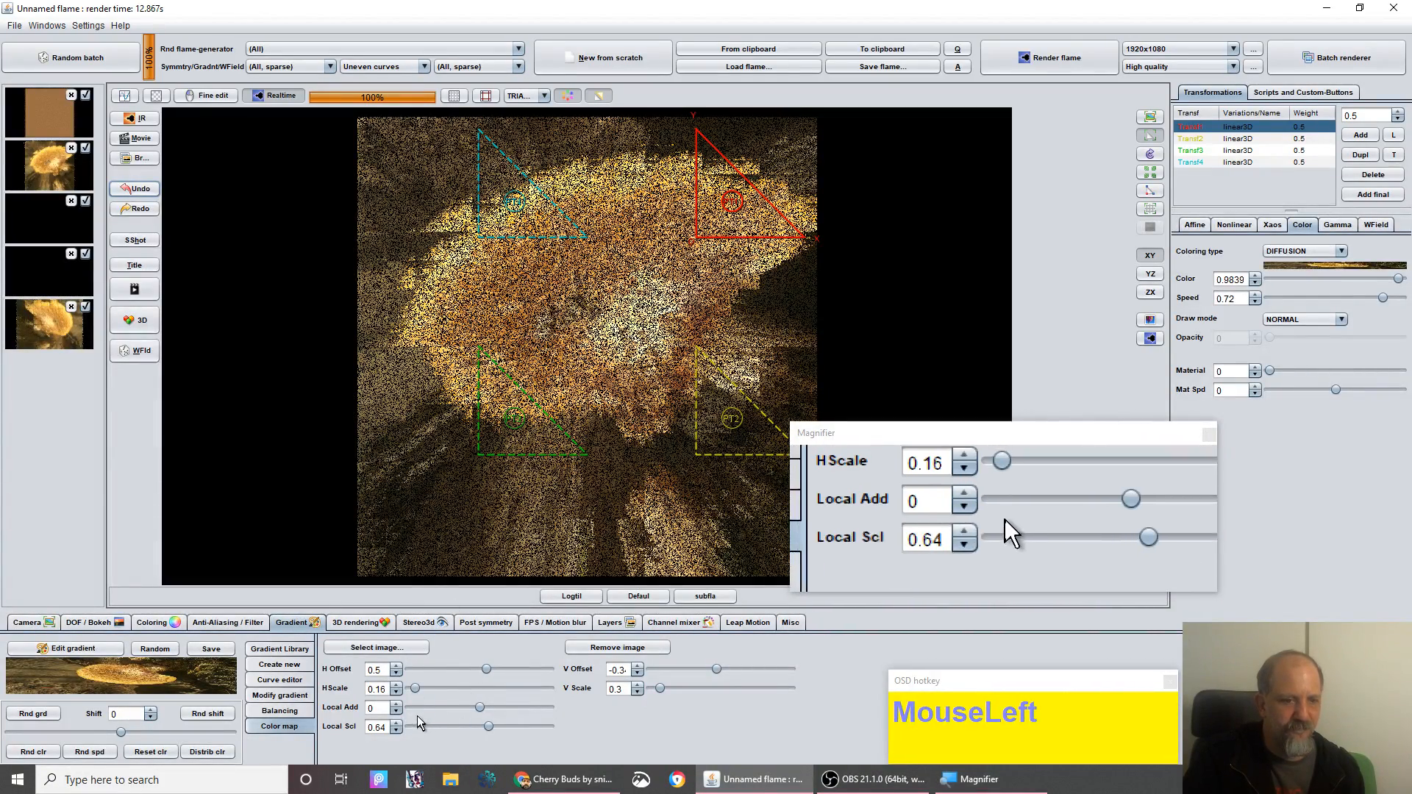
- Set the color map's Local Add to 0.42 and randomize the color speeds and colors of all transforms
click(377, 708)
drag(378, 708, 388, 705)
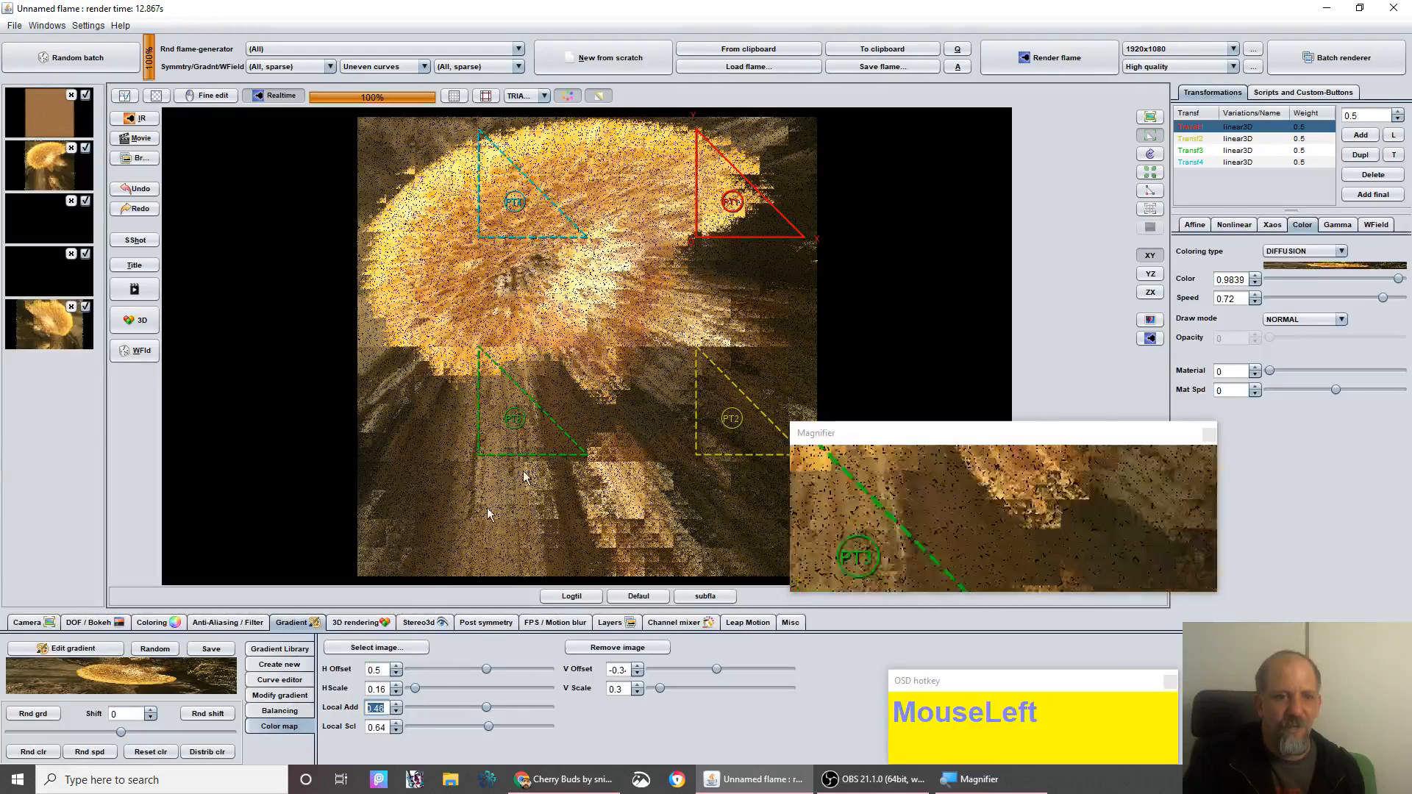
click(89, 752)
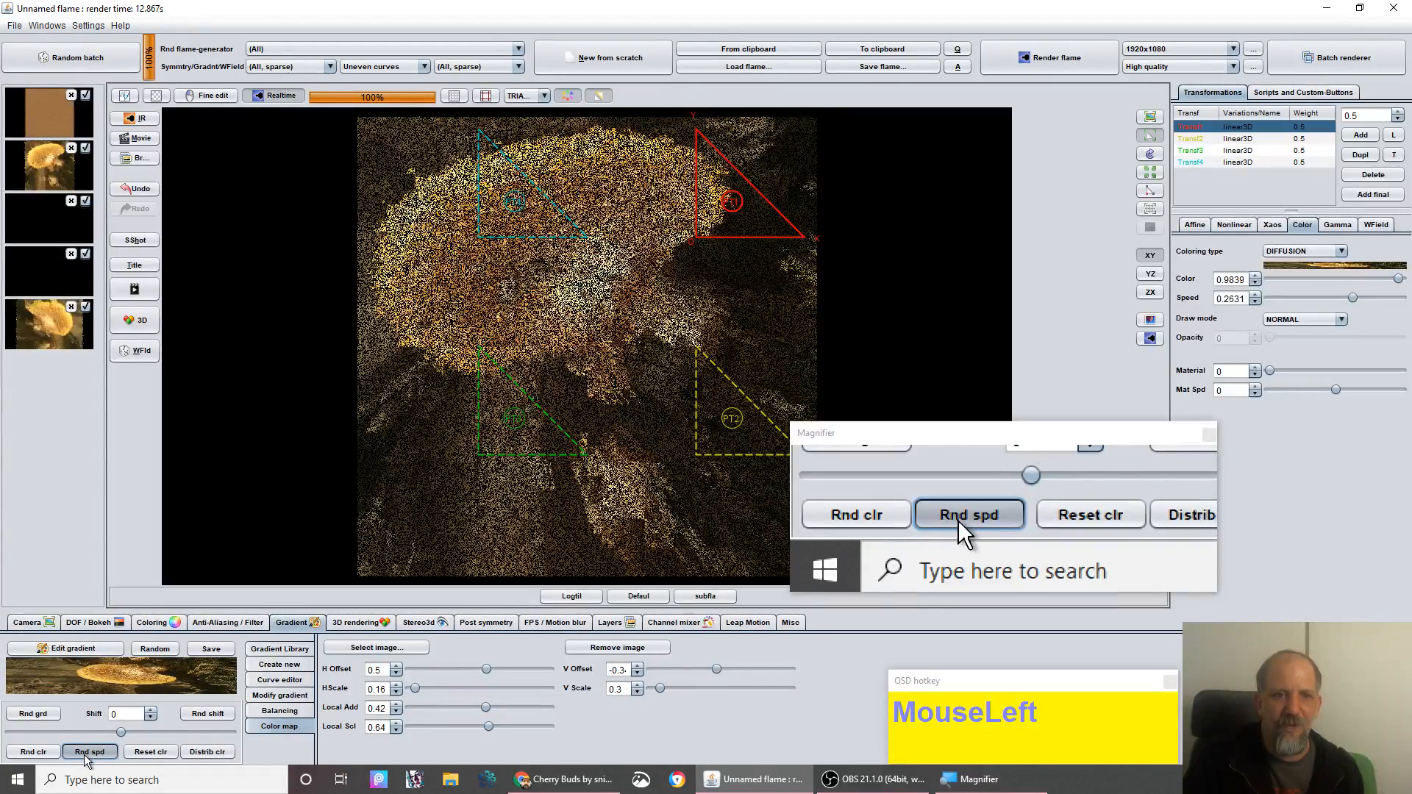
click(33, 751)
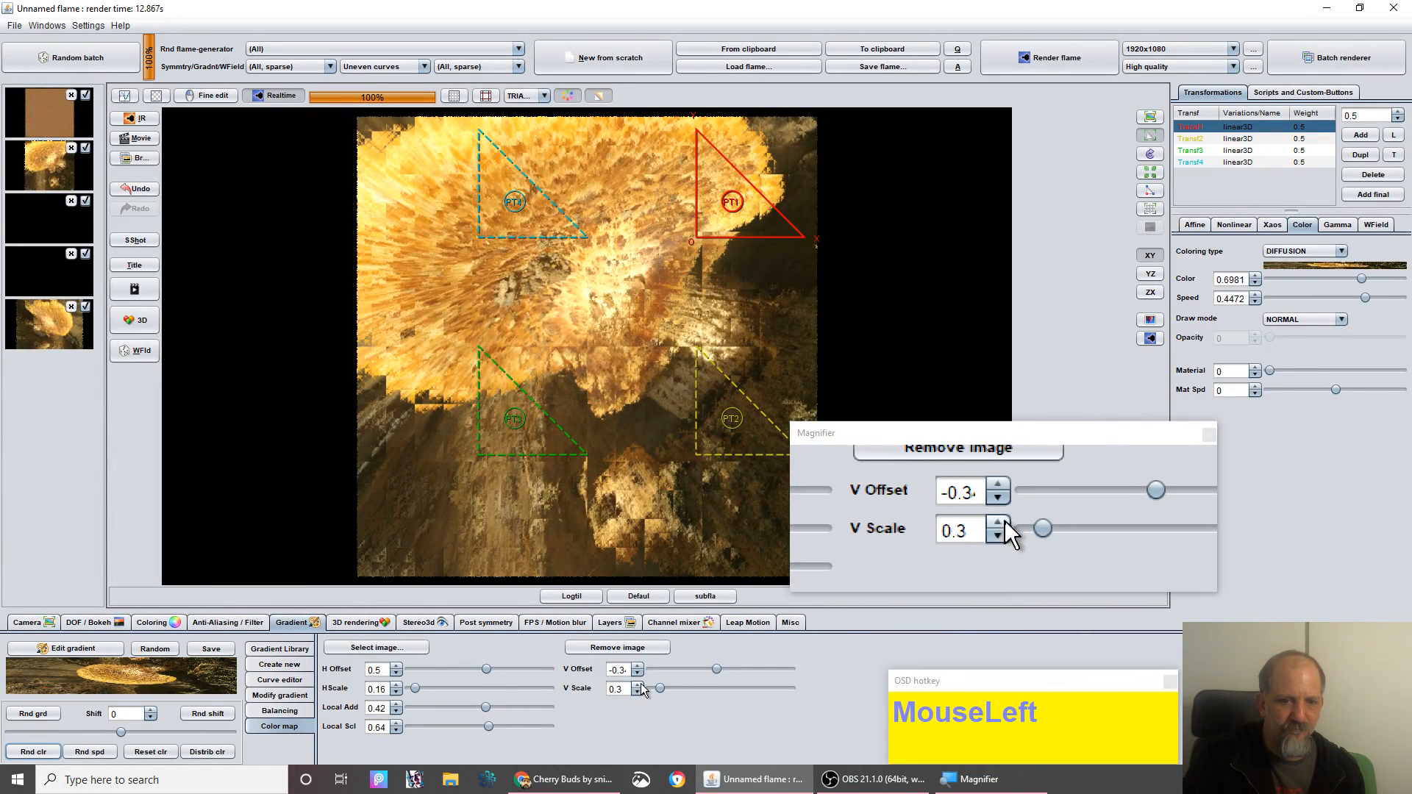
- Set the color map's V Scale to 0.26 and its Local Scl to 1
drag(616, 689, 617, 690)
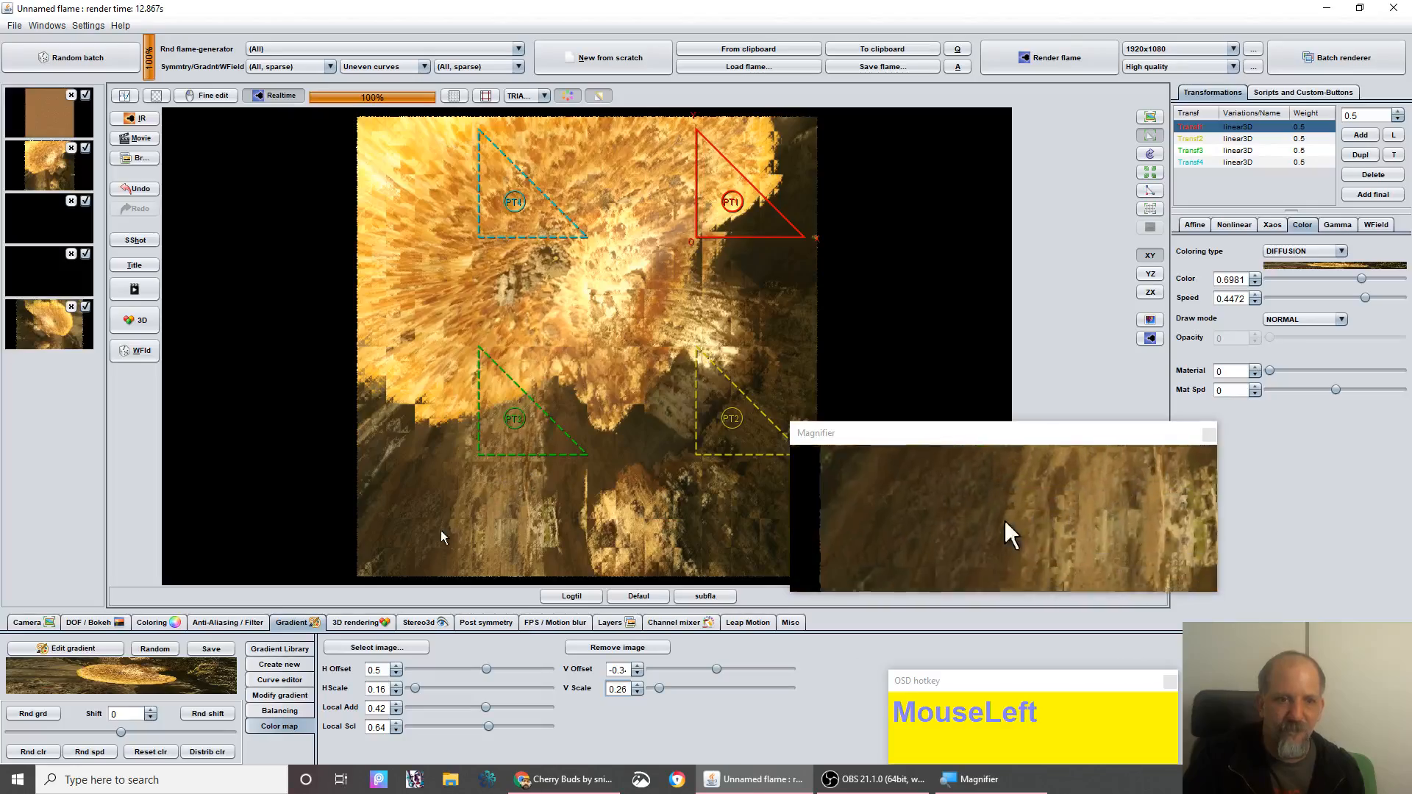
click(377, 728)
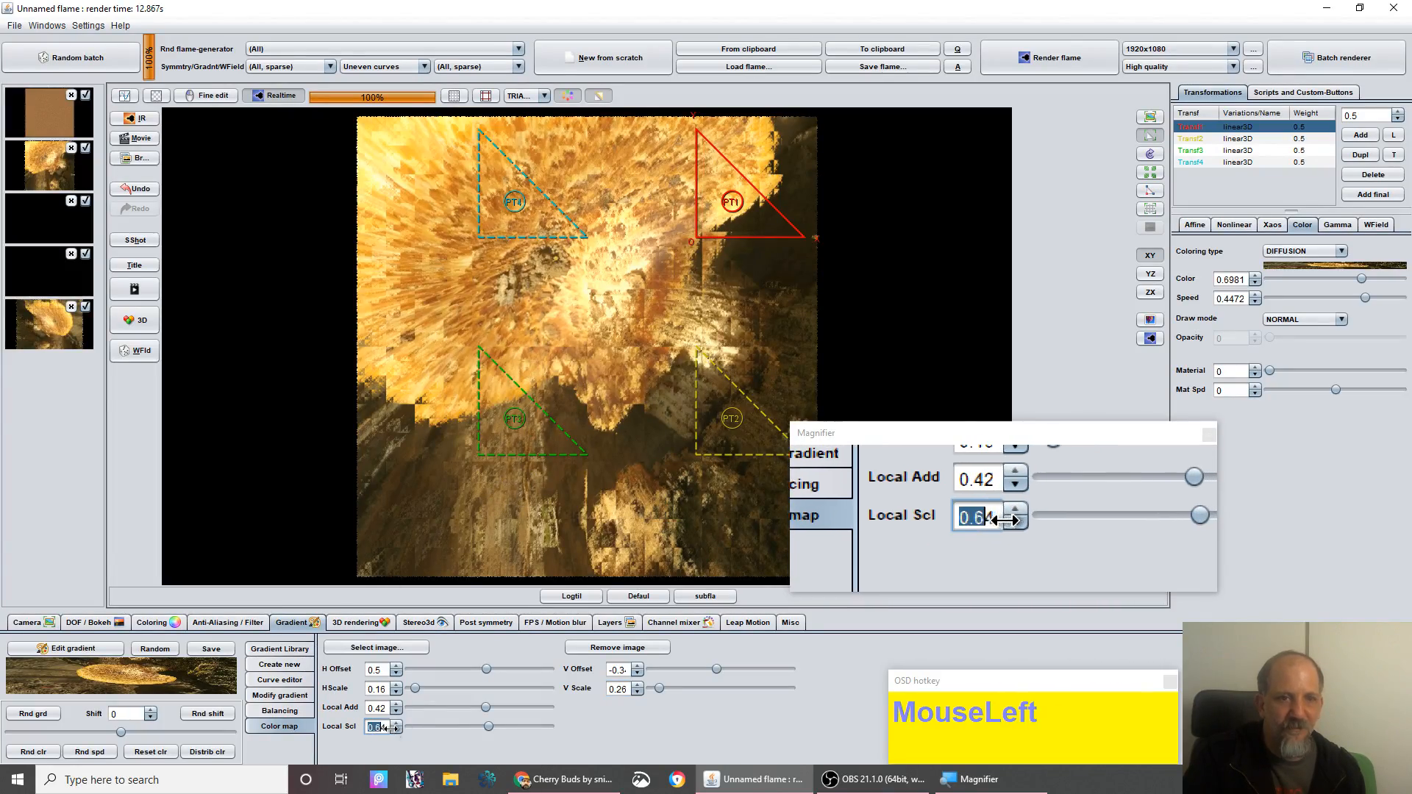
drag(398, 728, 391, 735)
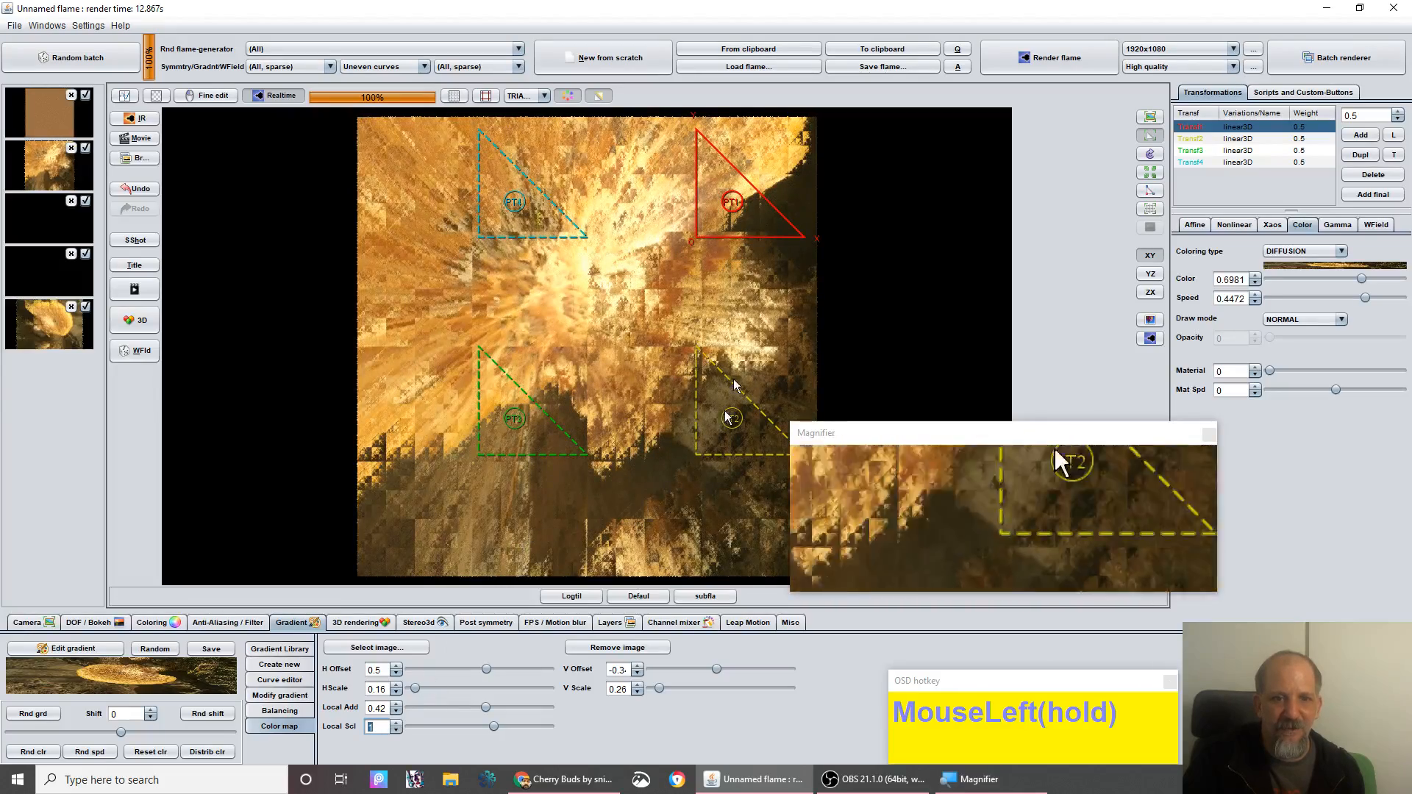
- Lower the color map's Local Add to about -0.04 and its Local Scl to 0.6
click(378, 708)
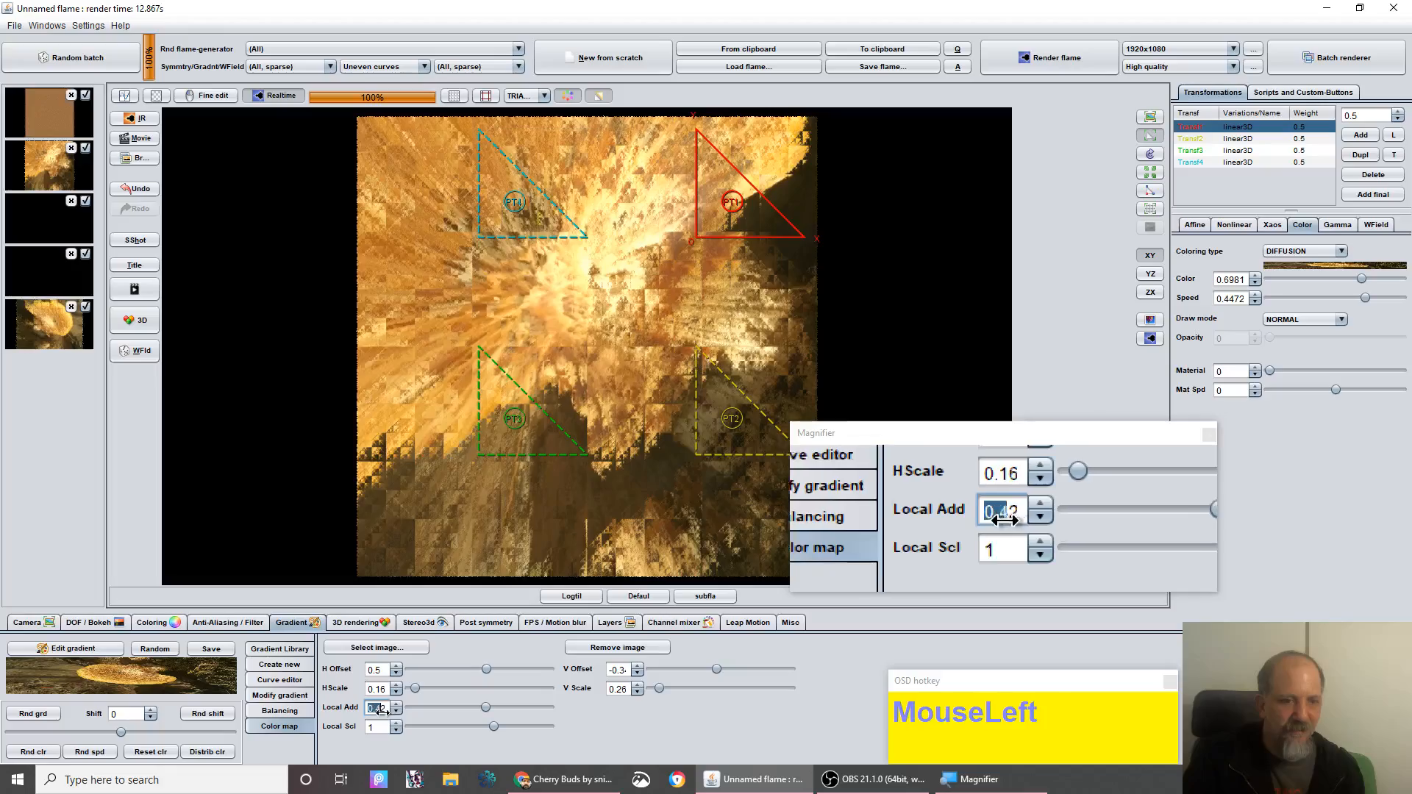
mouse_move(390, 711)
mouse_down()
mouse_move(362, 718)
mouse_move(352, 743)
mouse_move(382, 734)
mouse_up()
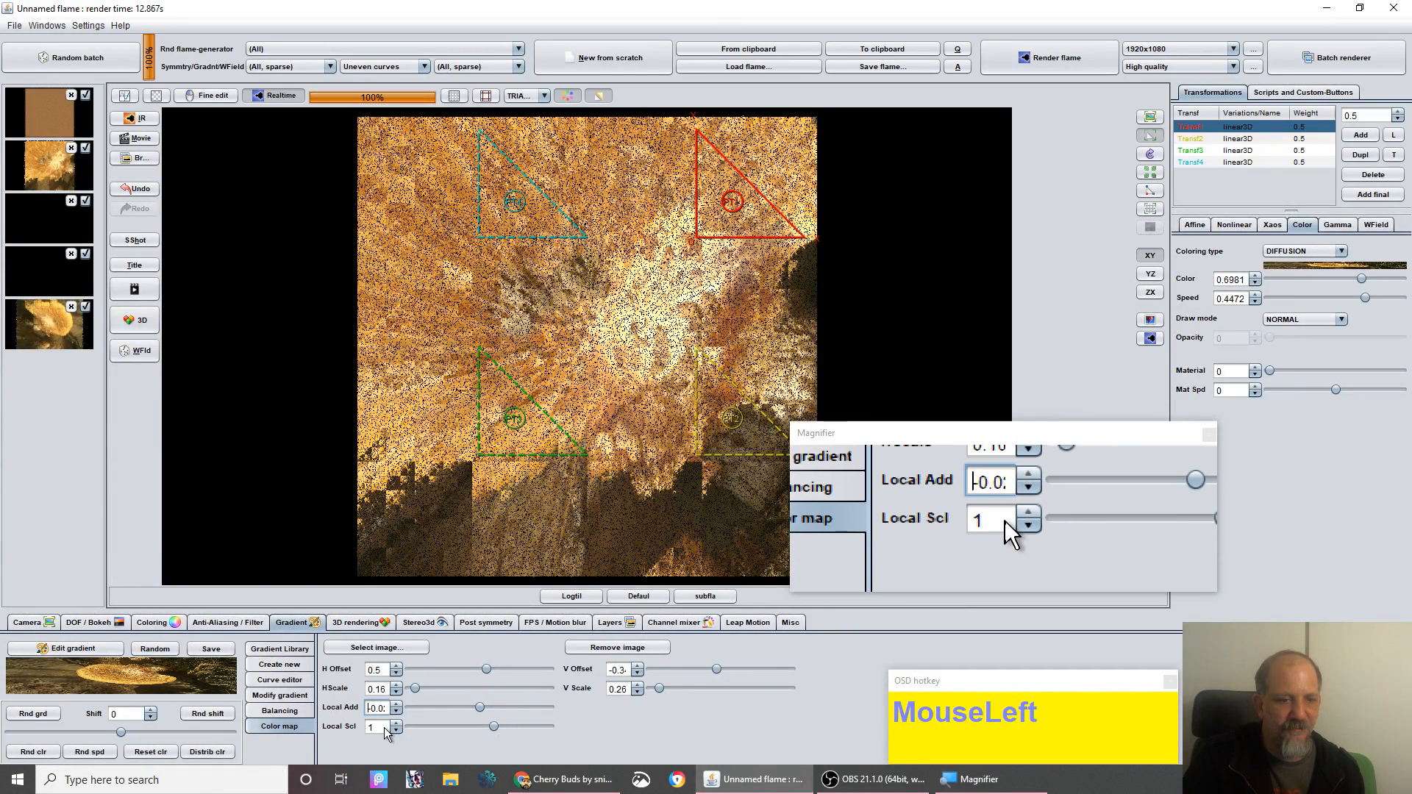
click(383, 727)
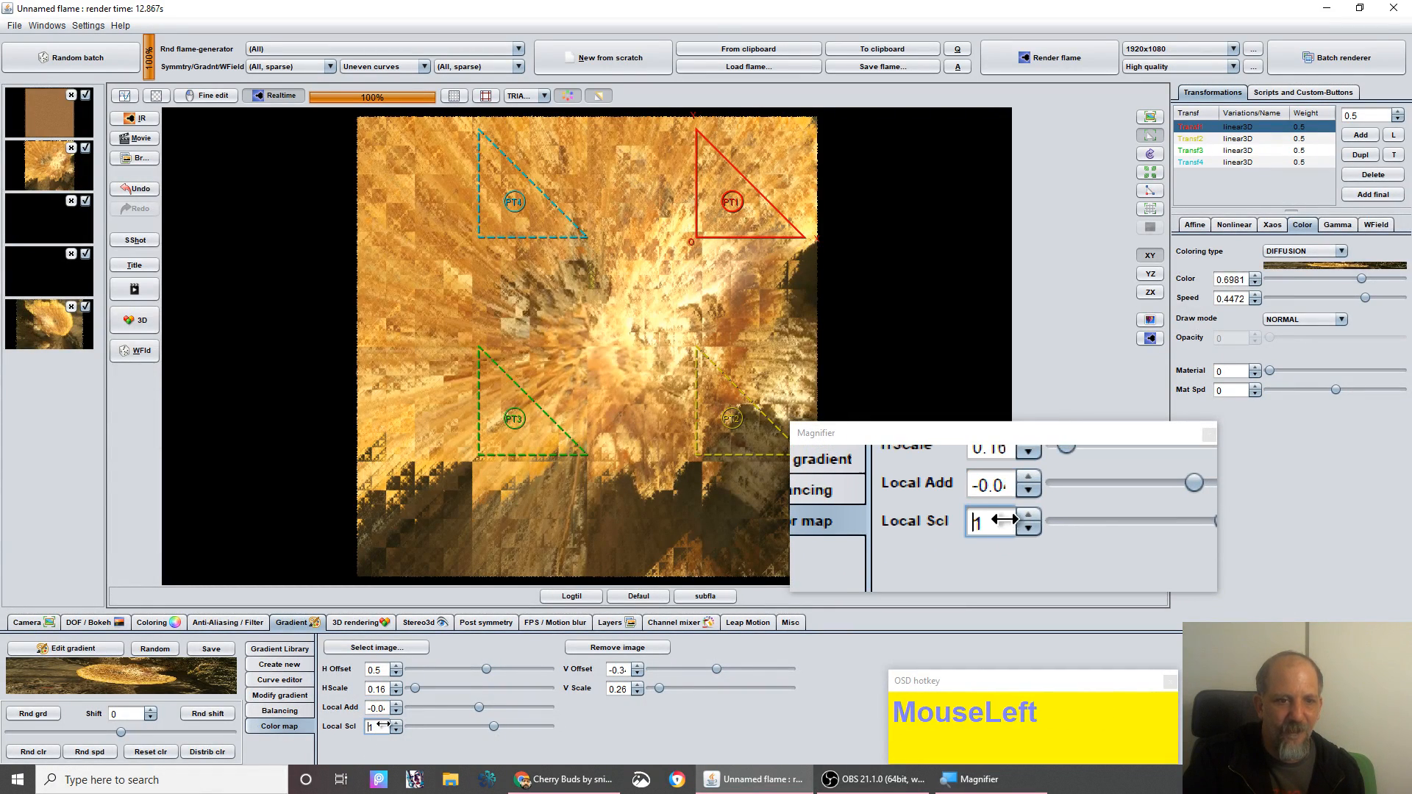
drag(371, 726, 365, 720)
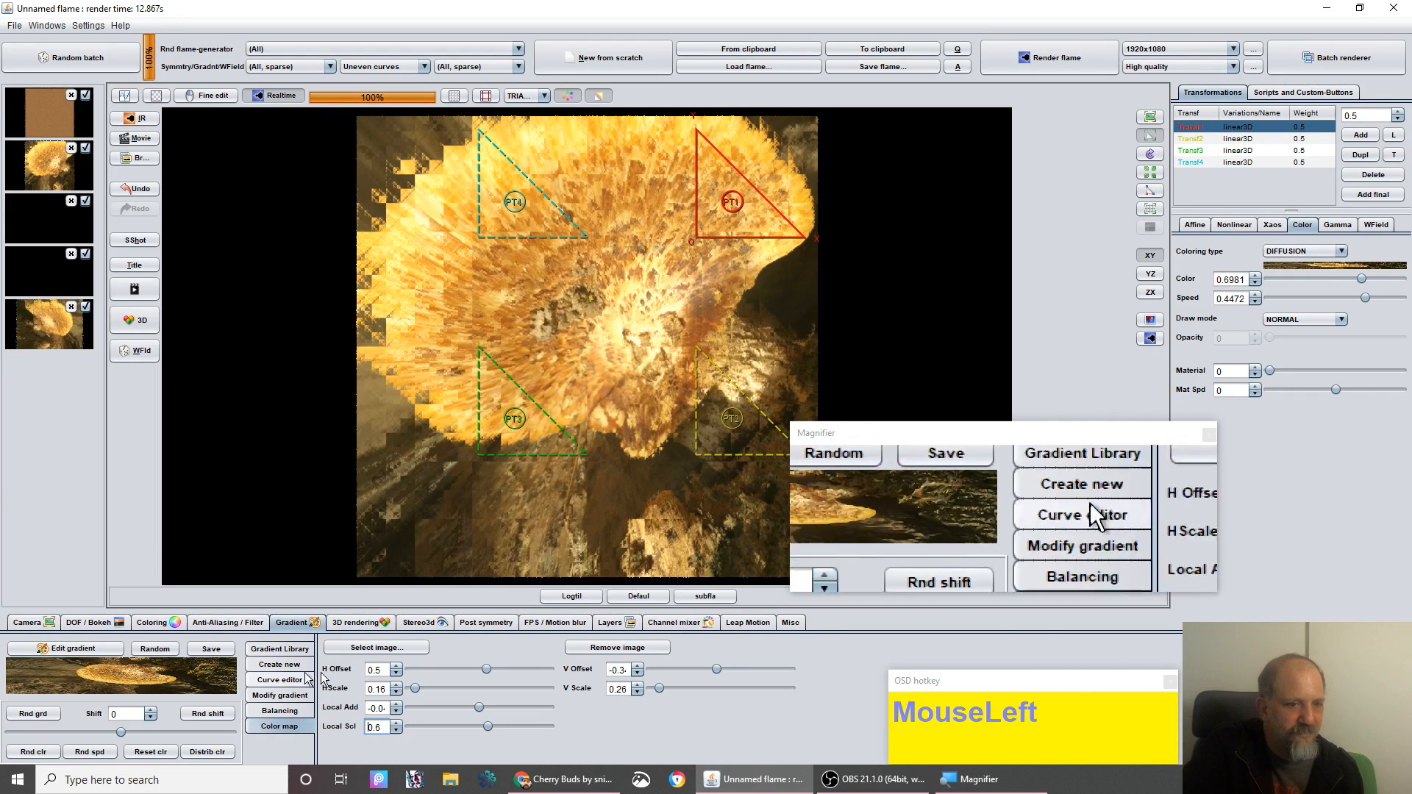
- Set the color map's Local Add to about -1.2 and randomize the colors of all transforms
click(379, 704)
drag(382, 702, 346, 724)
click(28, 752)
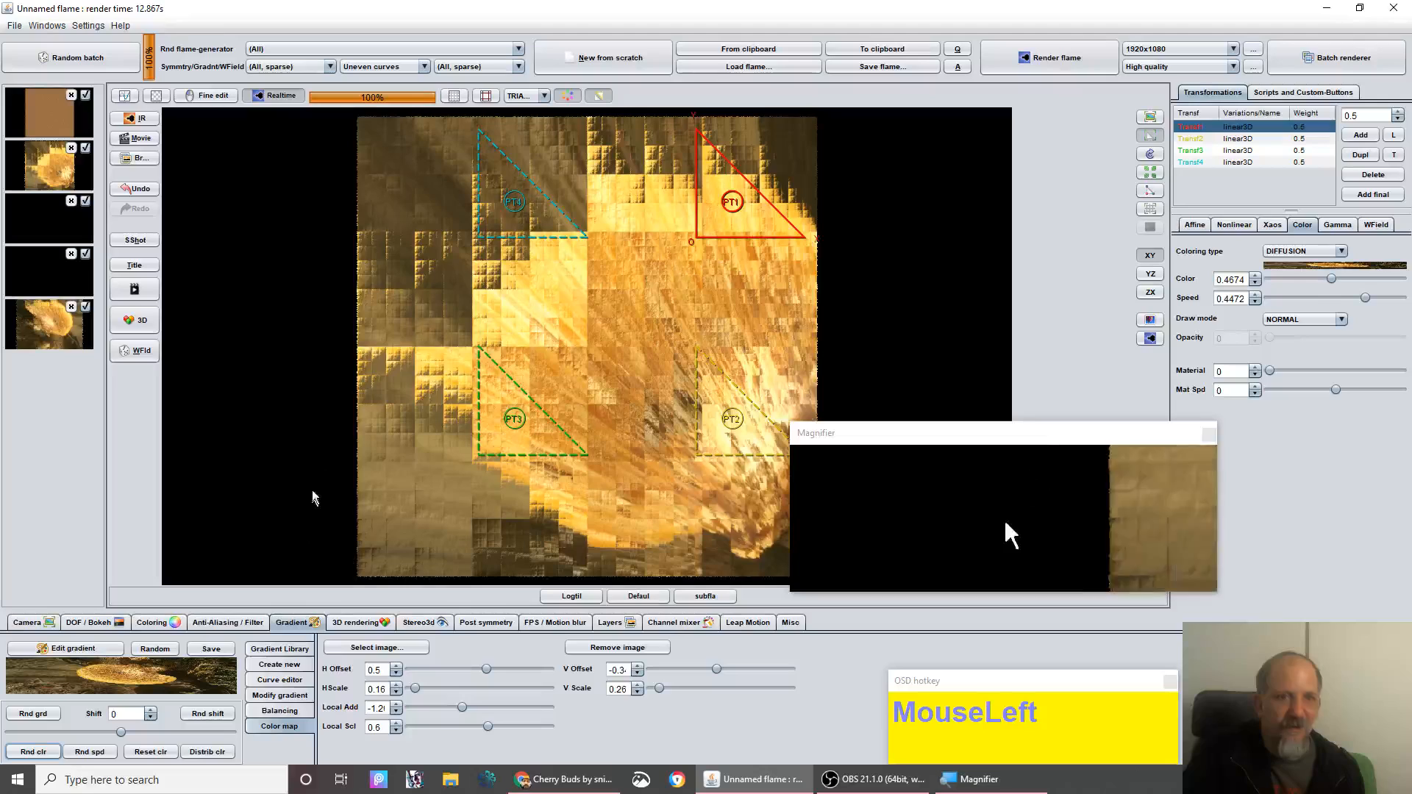
- Give Transf1 a color speed of 0.3 and the CYCLIC coloring type, and select Transf2
drag(882, 439, 897, 436)
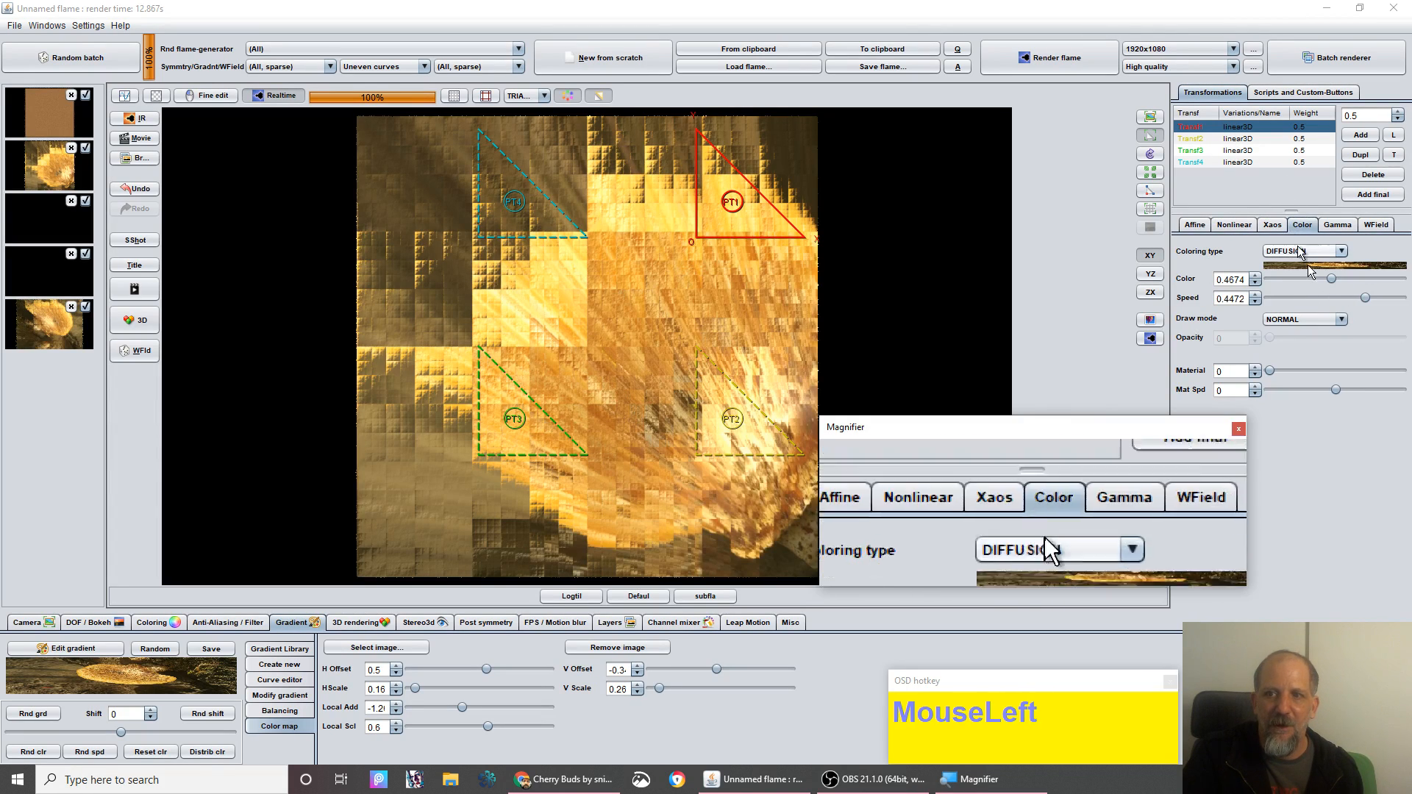
click(1366, 298)
drag(1370, 302, 1279, 247)
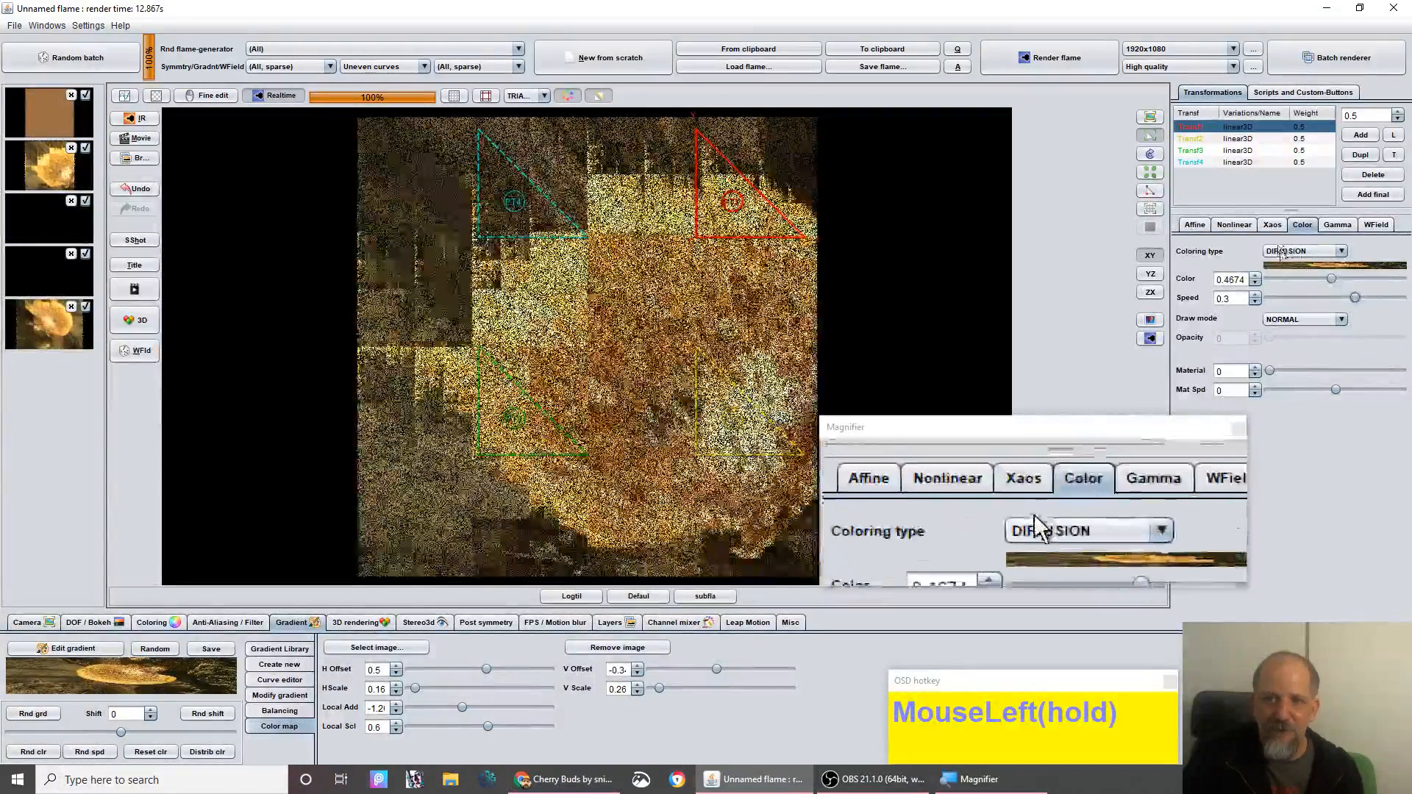
click(1292, 254)
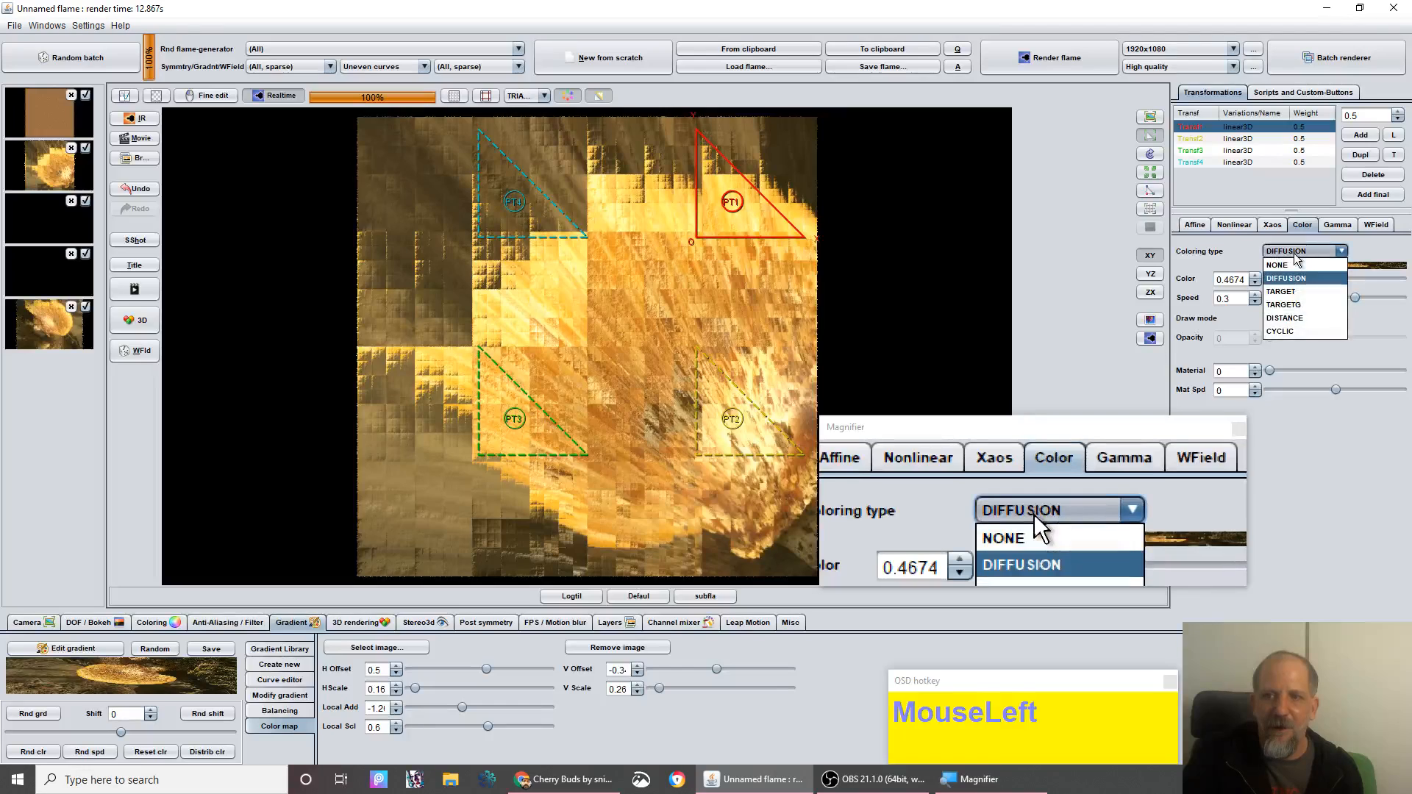
click(1272, 333)
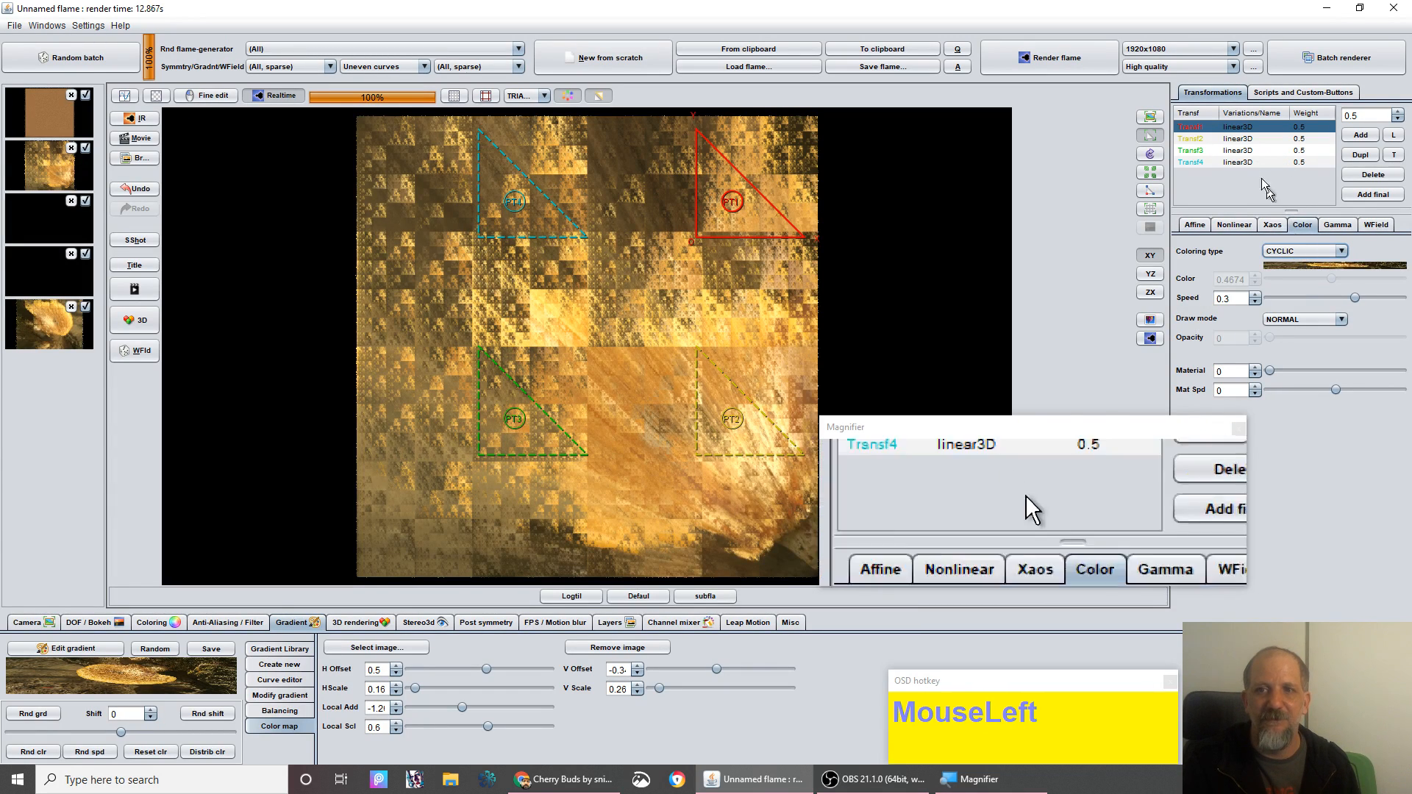
click(1243, 140)
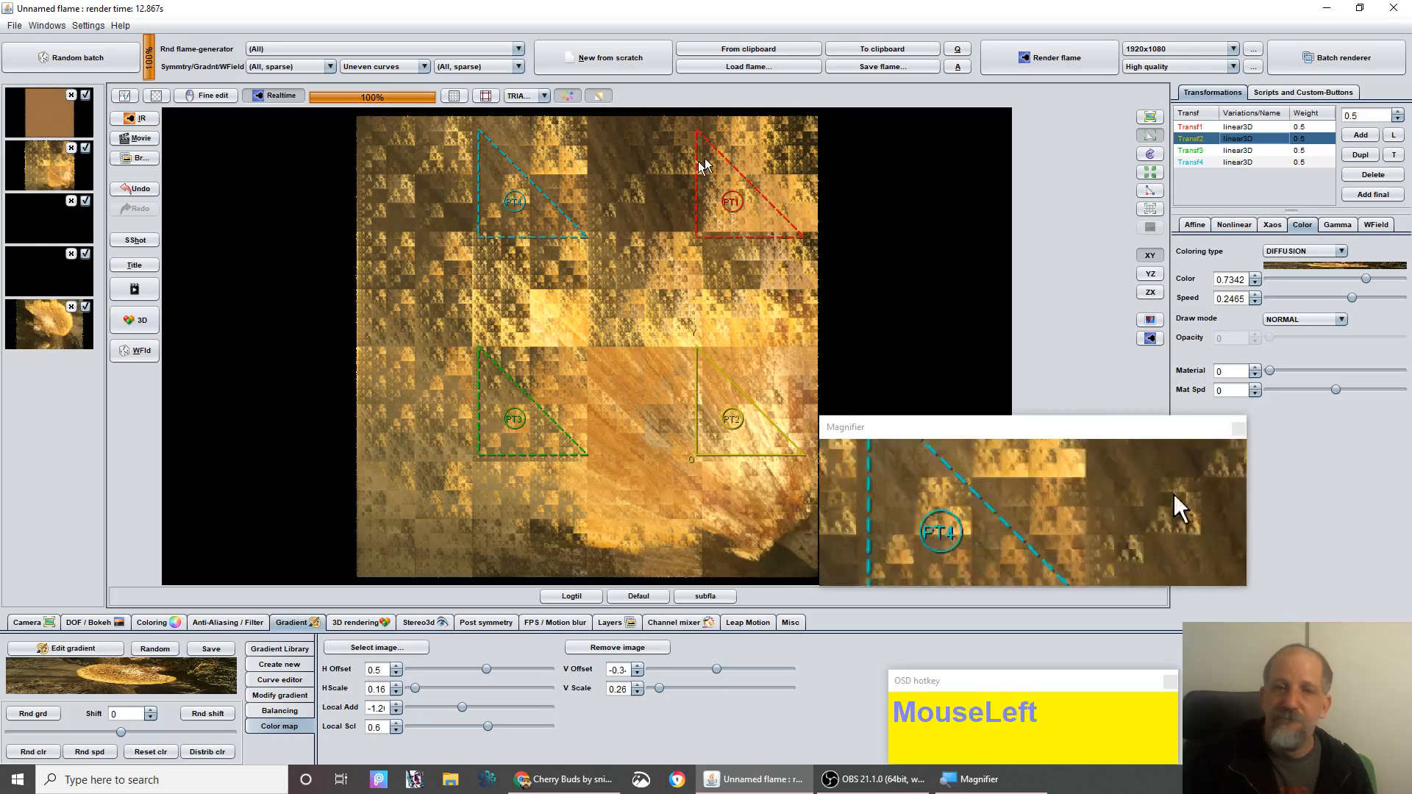
- Load the flame file (x-2)^2(4a).flame from the ifstiles folder
click(747, 67)
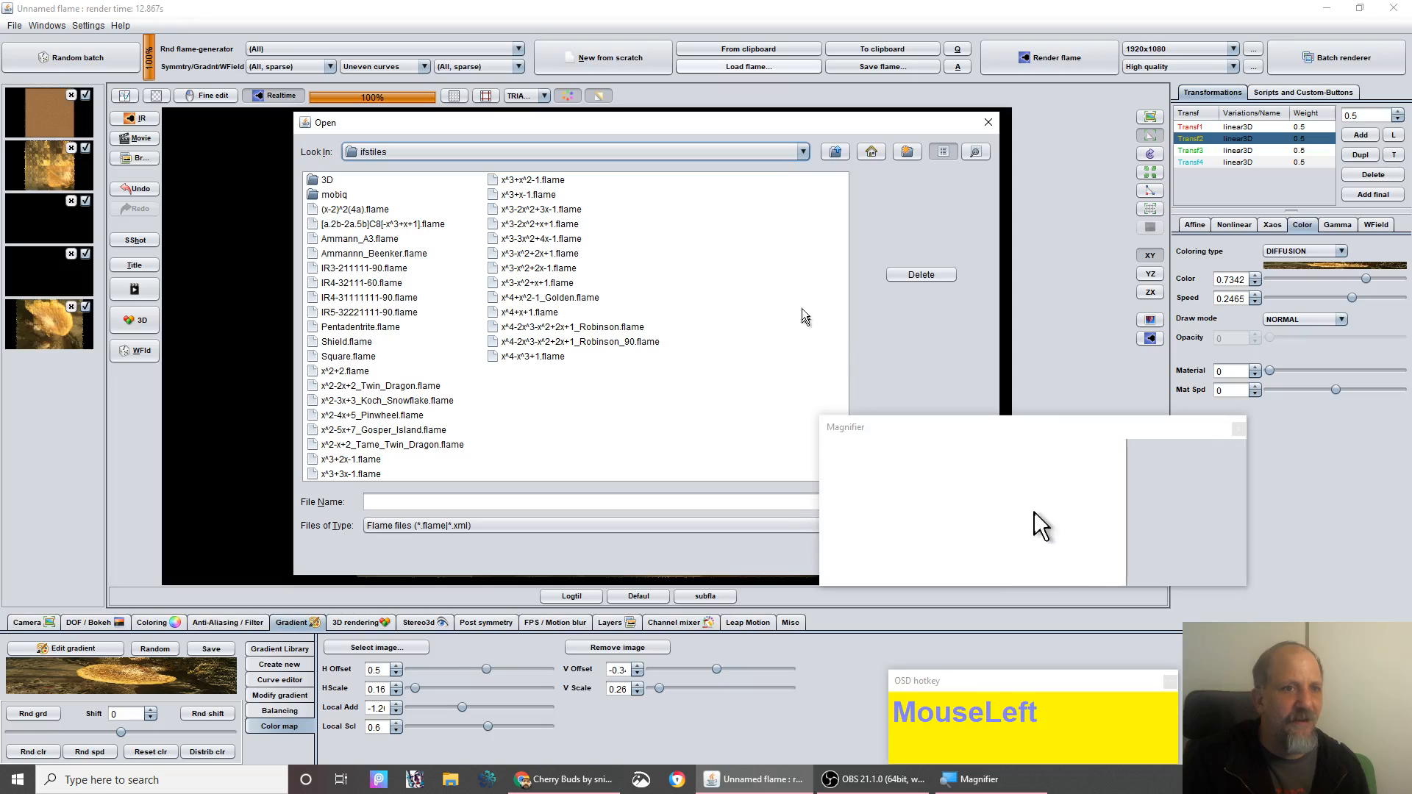
click(368, 210)
click(354, 225)
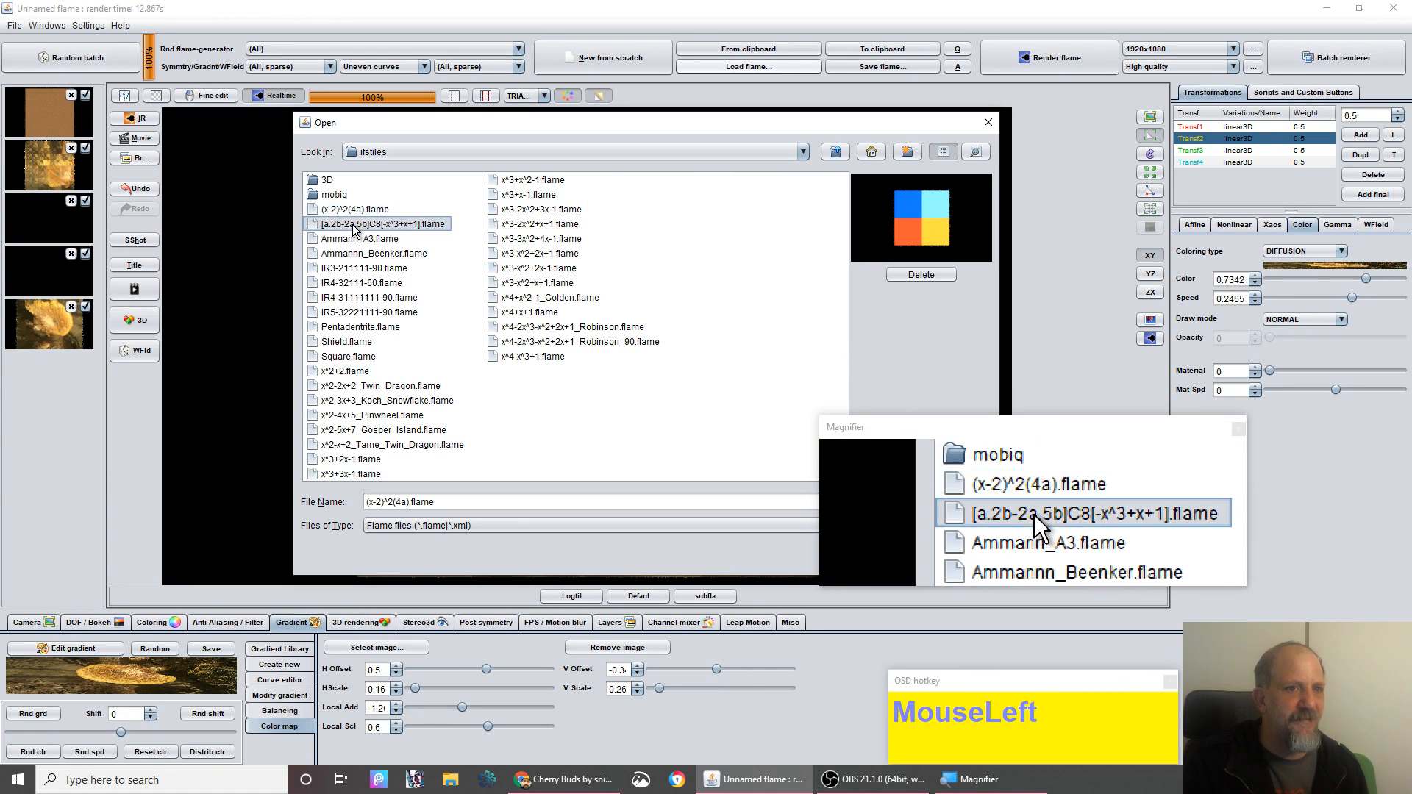
click(354, 210)
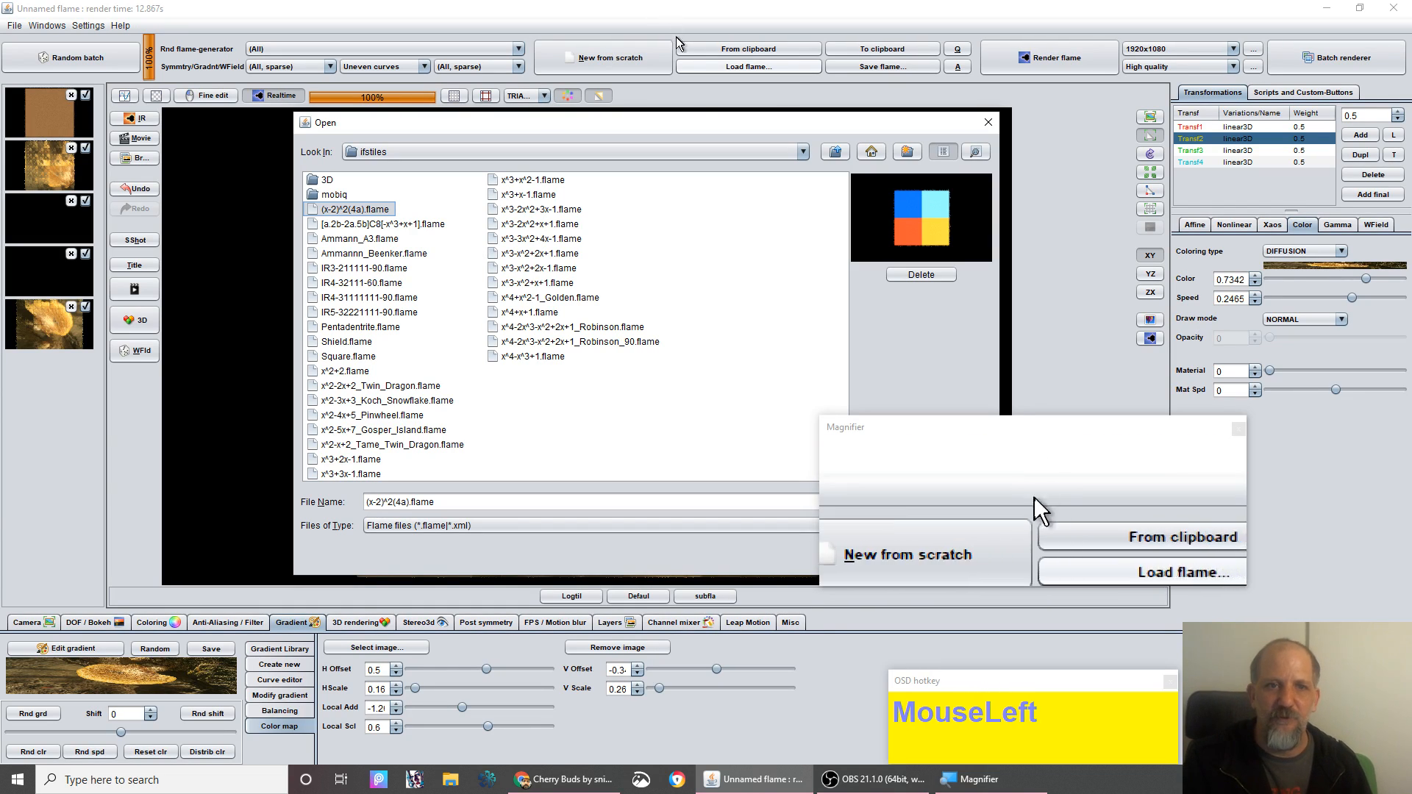
drag(681, 121, 537, 119)
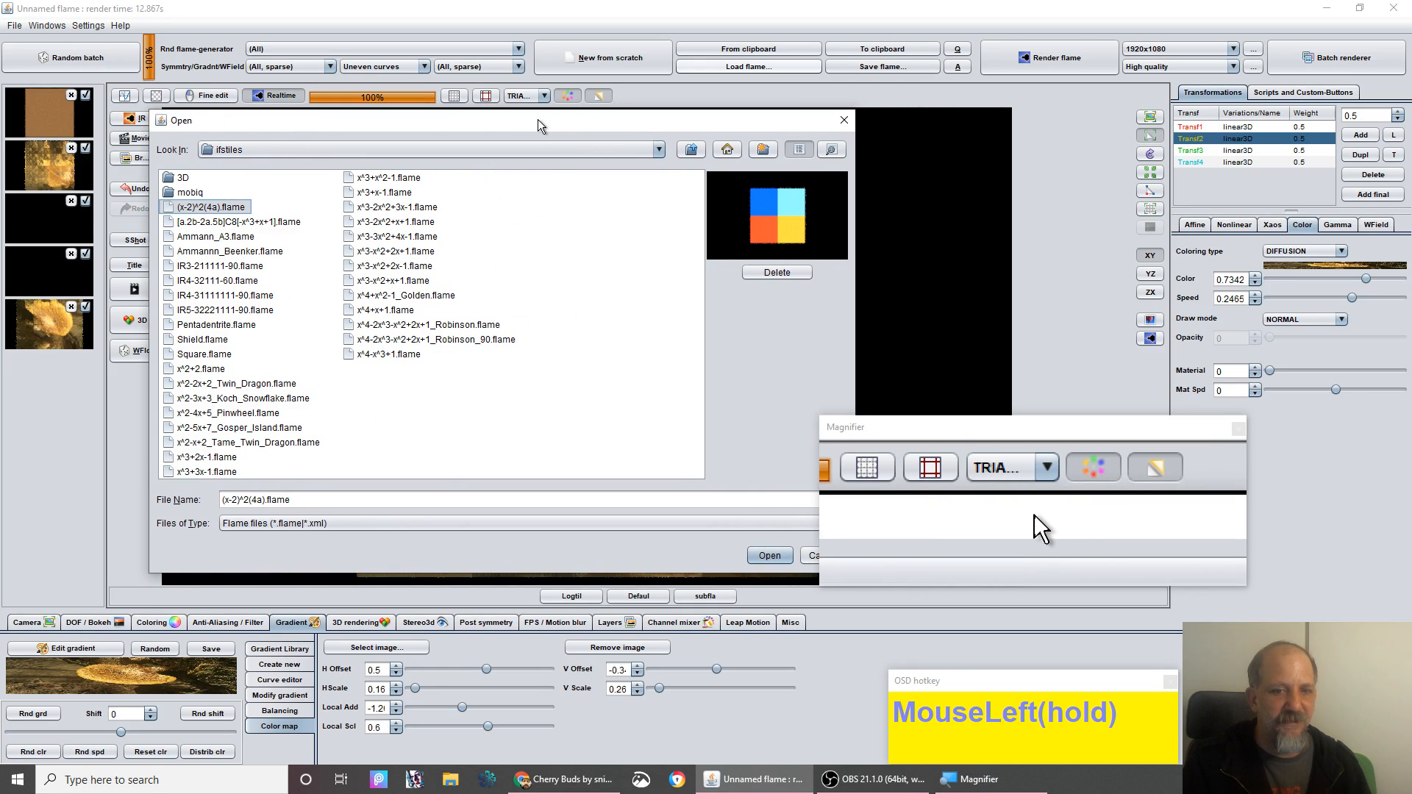
click(769, 556)
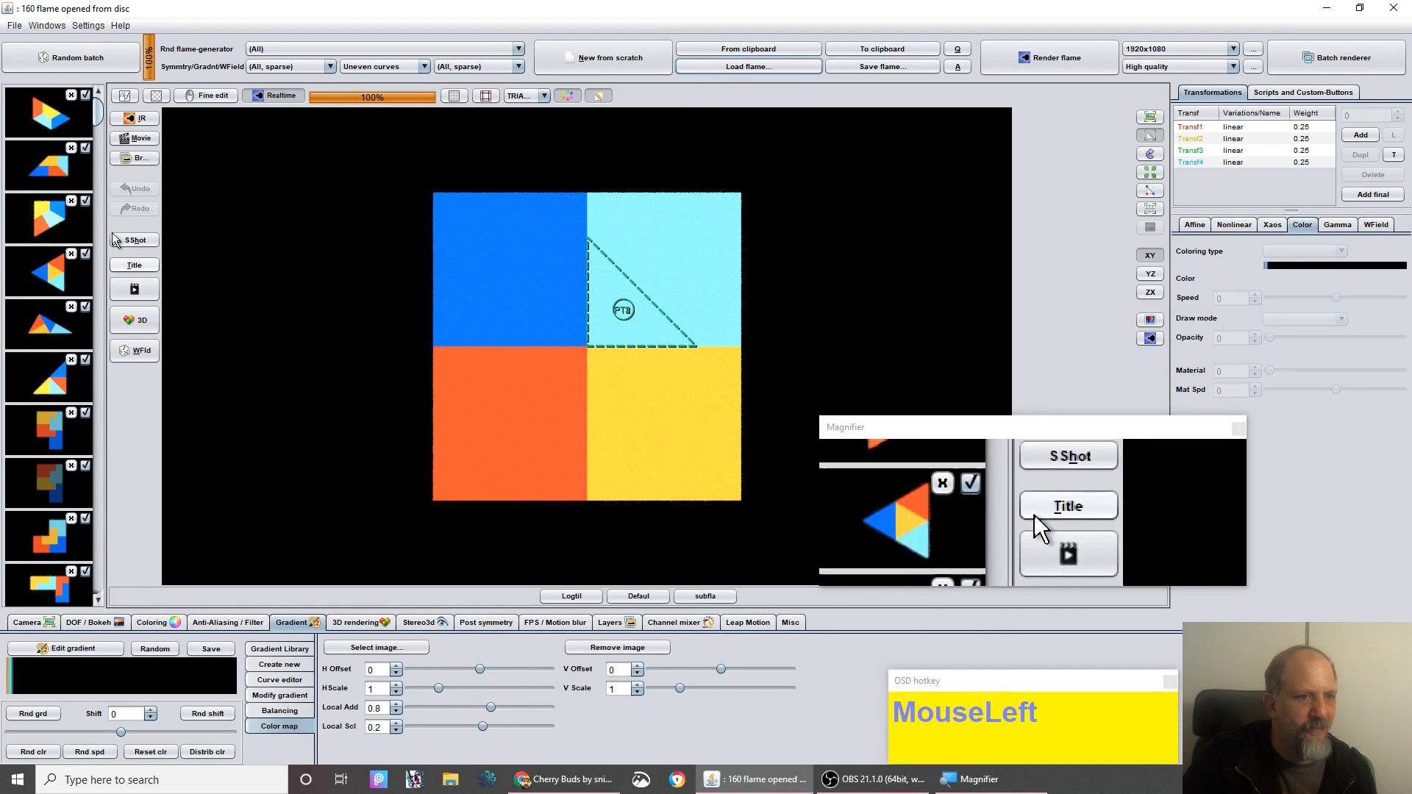
- Browse the loaded flame thumbnails, open flame 1.784457_14_141 for viewing, and switch to the solid four-piece flame f1_18
drag(98, 112, 166, 522)
click(44, 127)
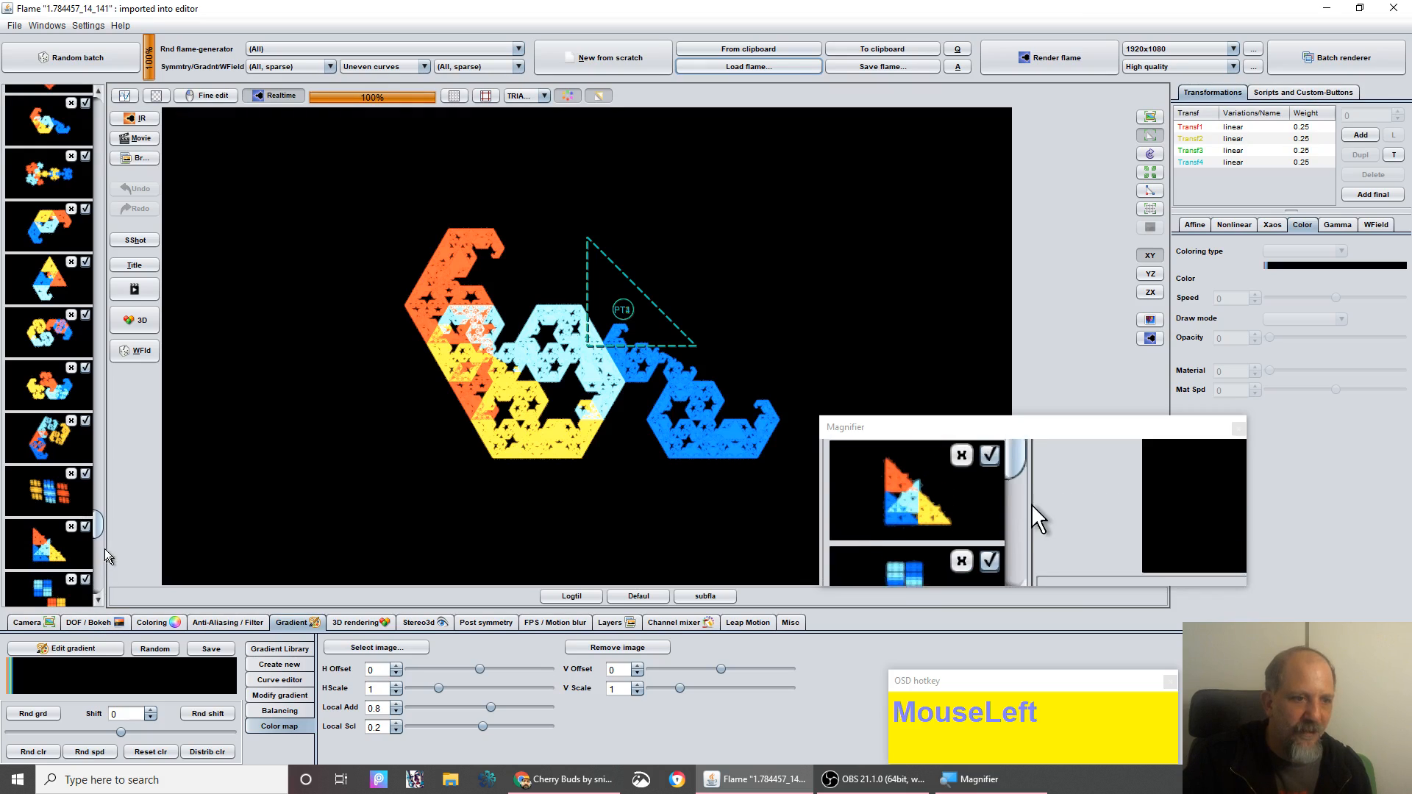
drag(96, 528, 149, 127)
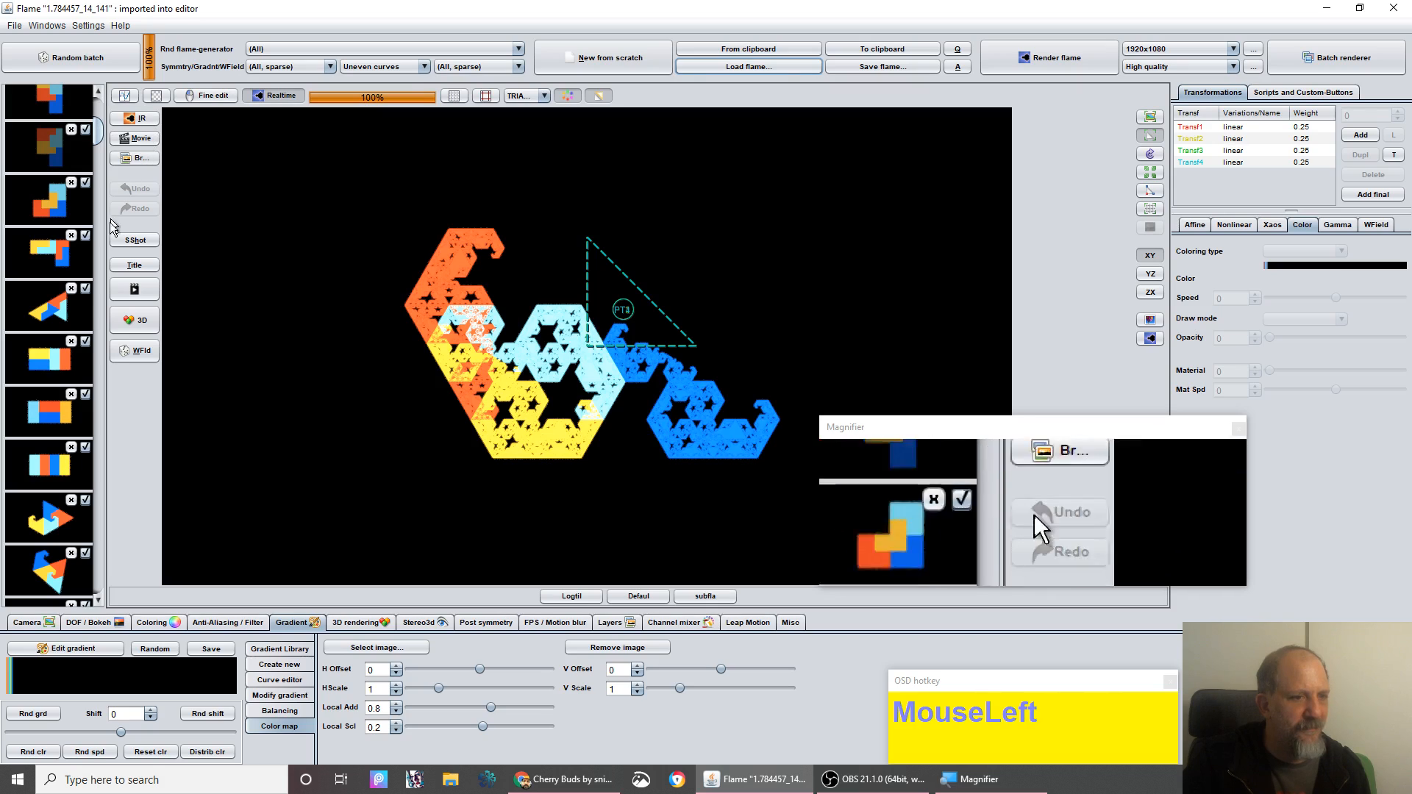
click(55, 524)
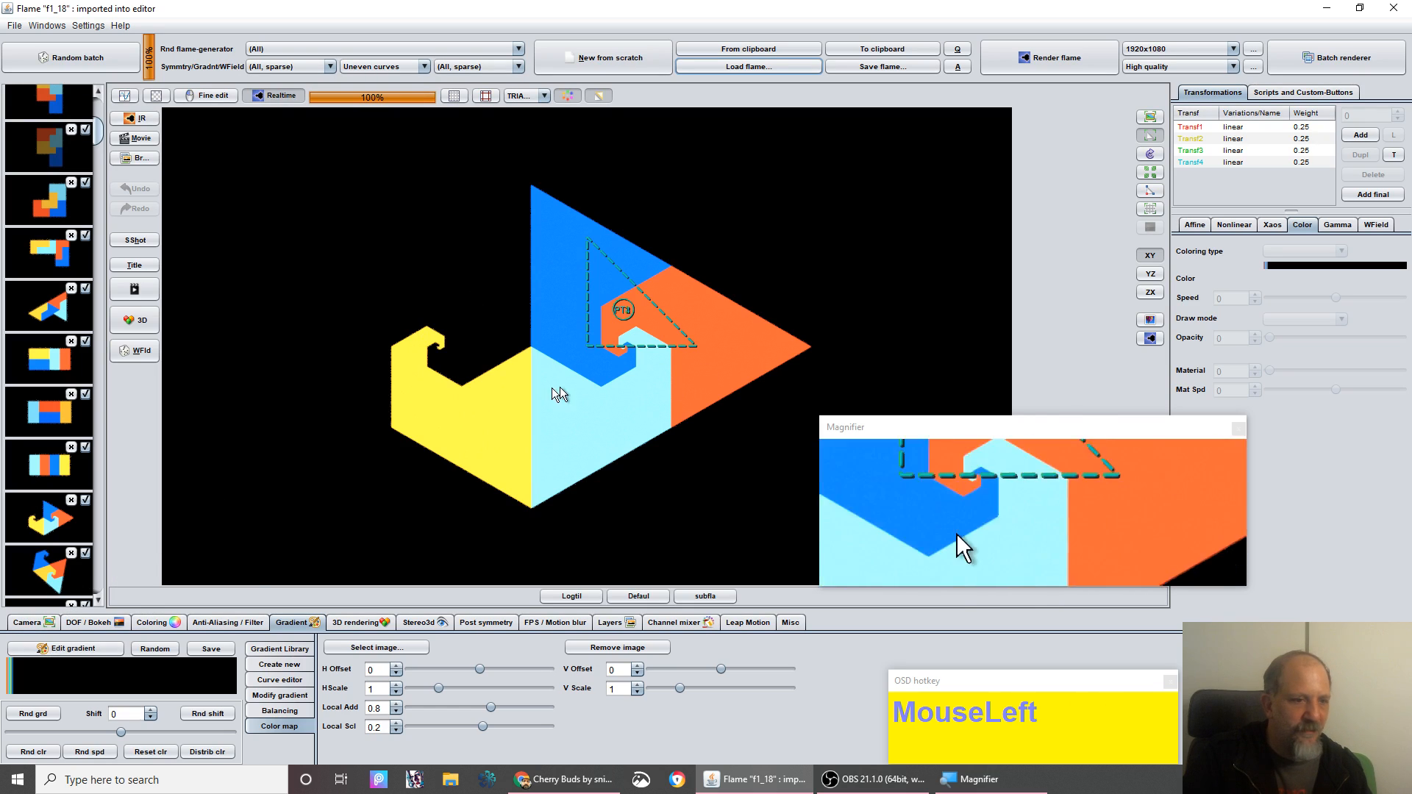
- Recolor flame f1_18 by applying random gradients up to a dark, cream, green and teal one and repeatedly randomizing the transforms' colors
click(29, 717)
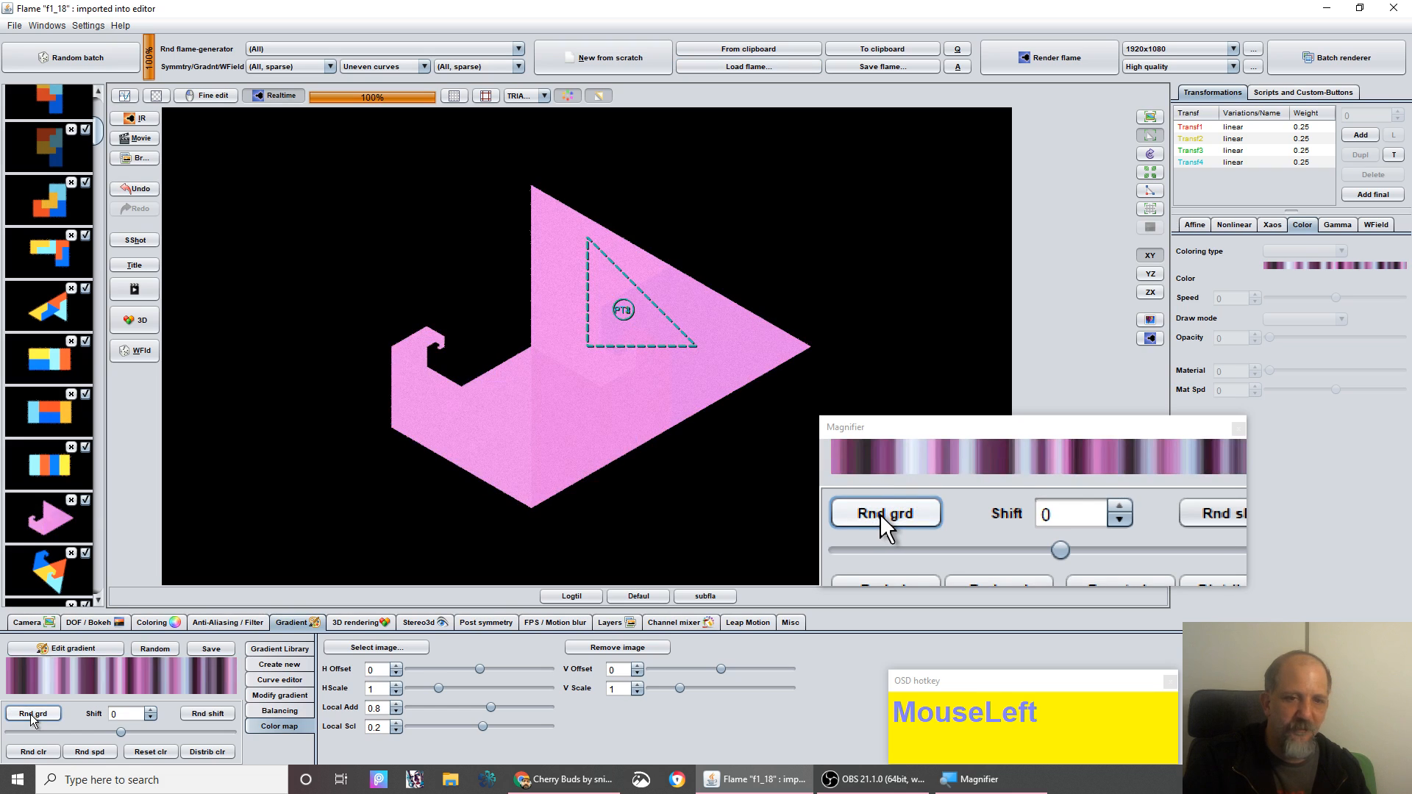
click(33, 717)
click(33, 717)
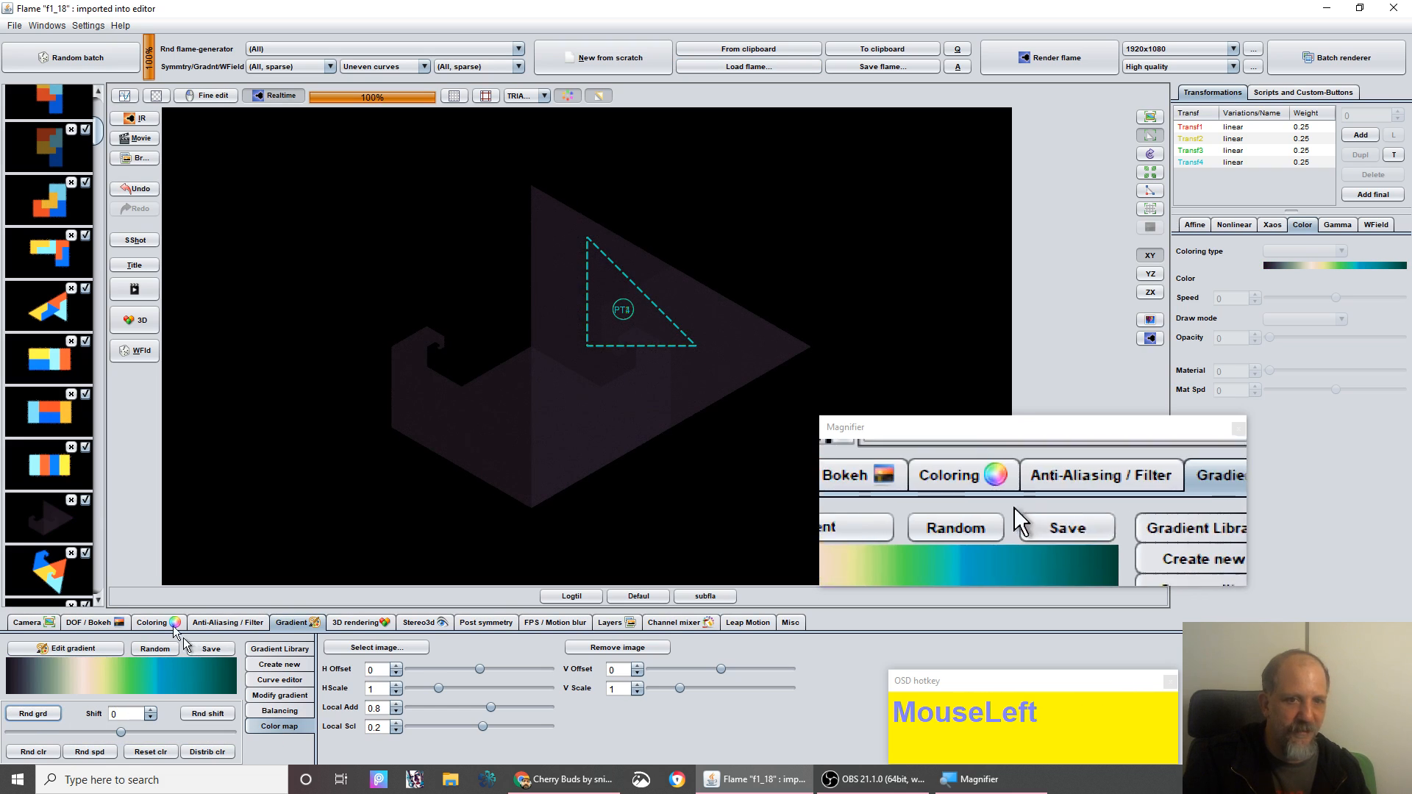
click(31, 750)
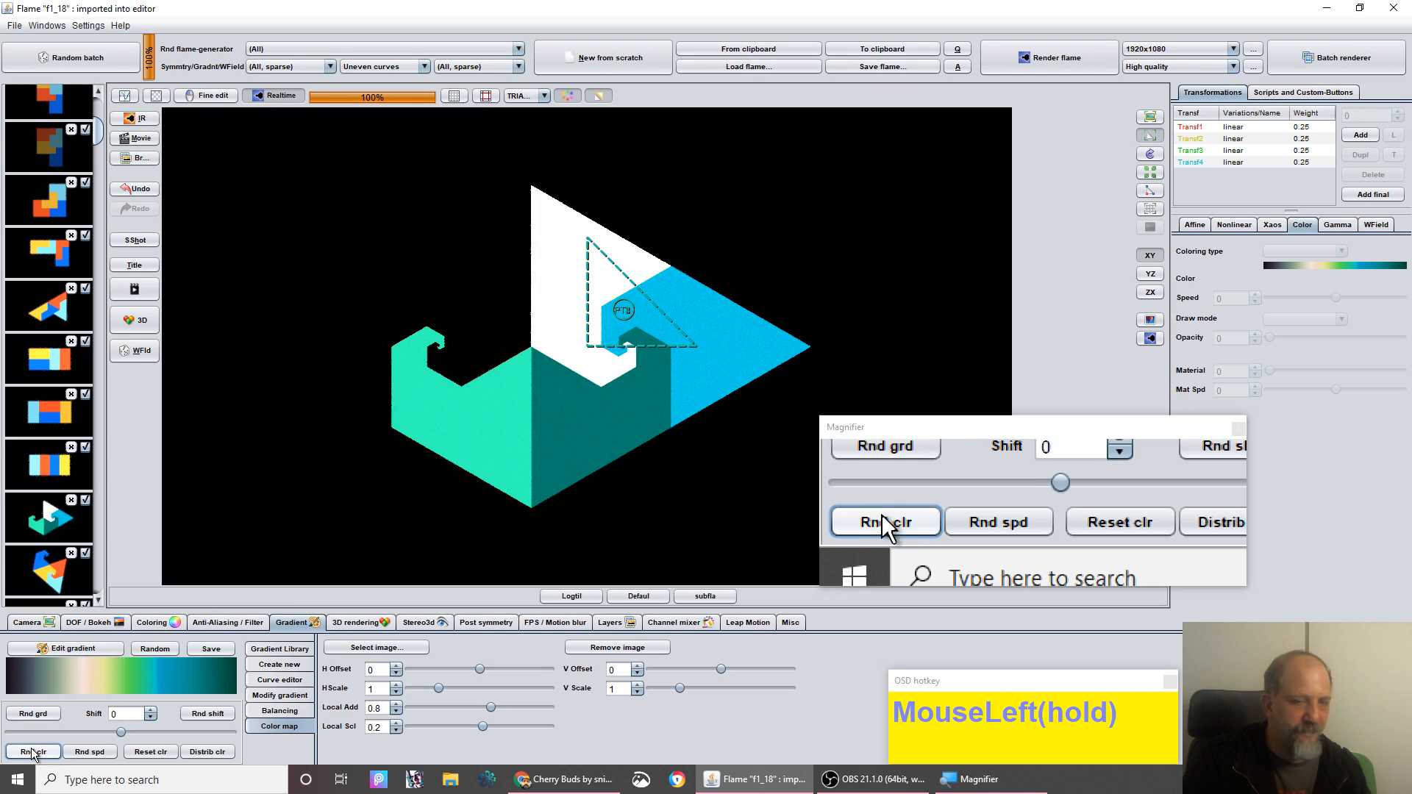
click(32, 752)
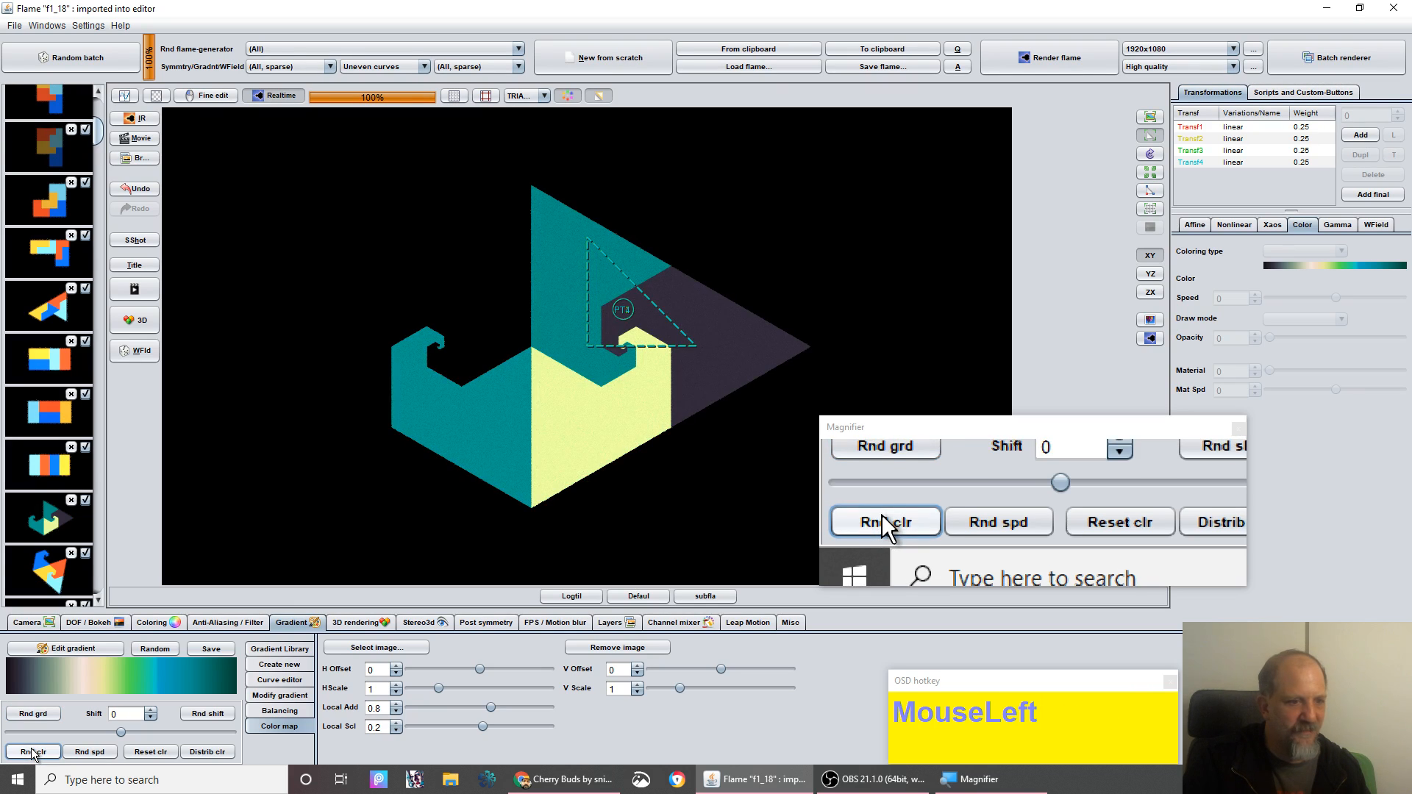
click(33, 752)
click(34, 753)
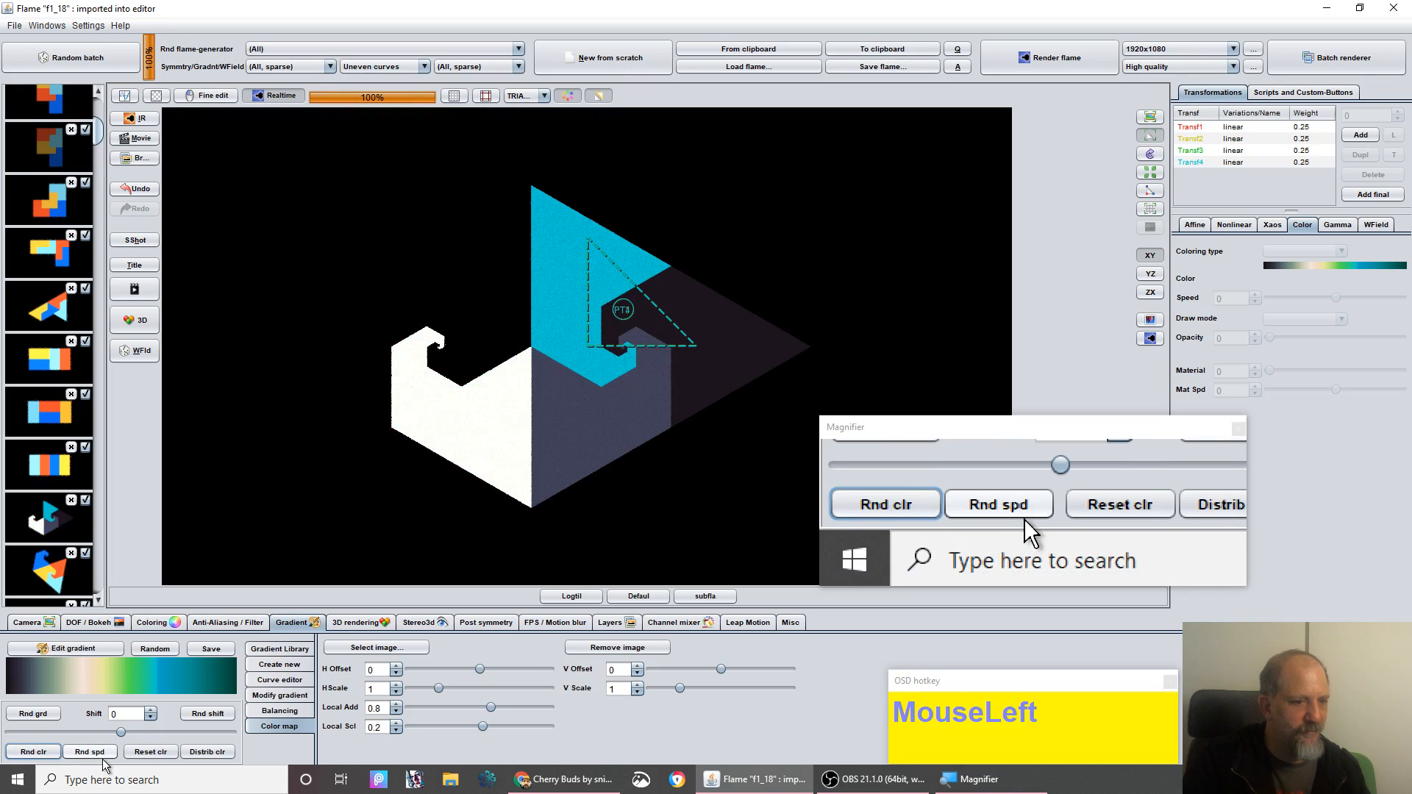
- Randomize the transforms' color speeds and load the yellow mushroom photo from the 3March folder as the color map image
click(92, 751)
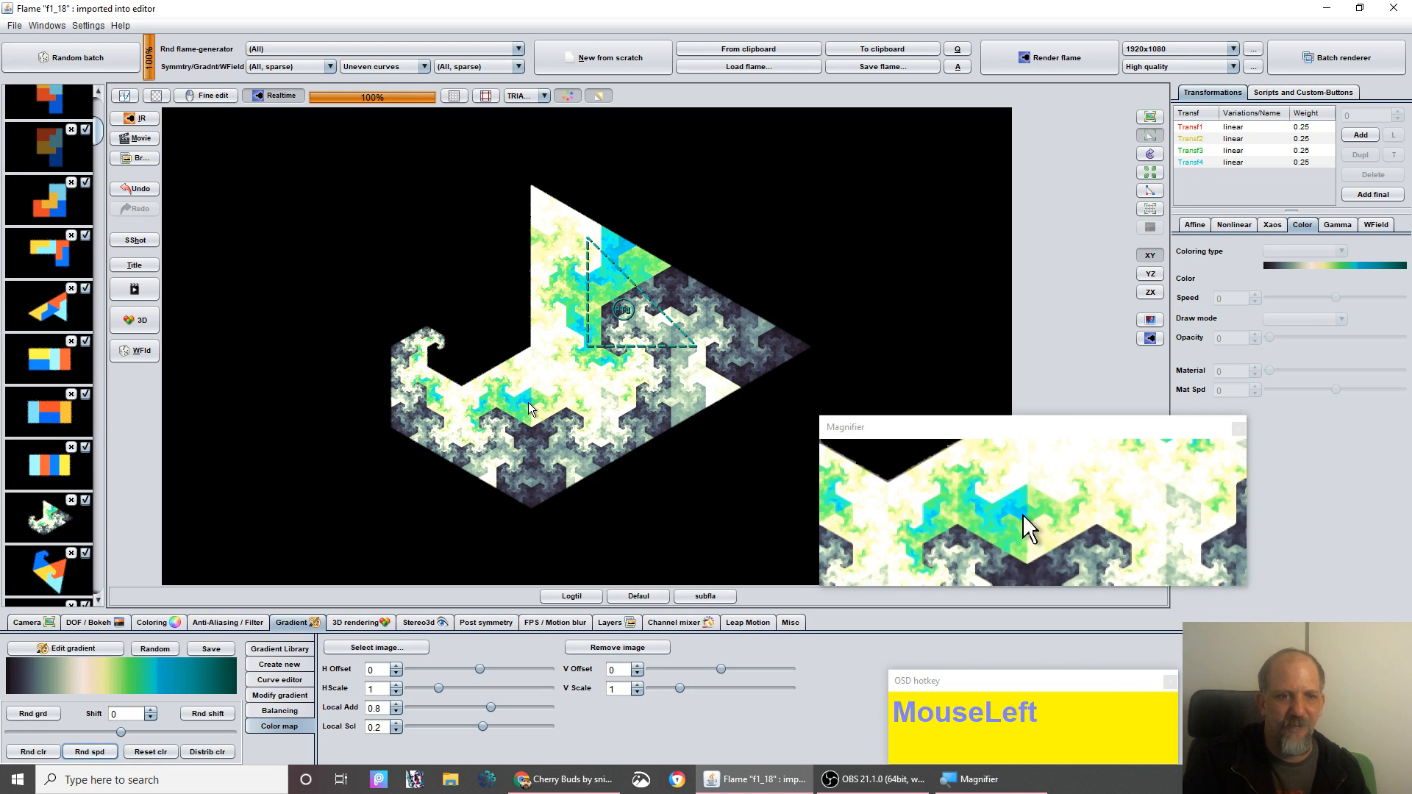
click(365, 651)
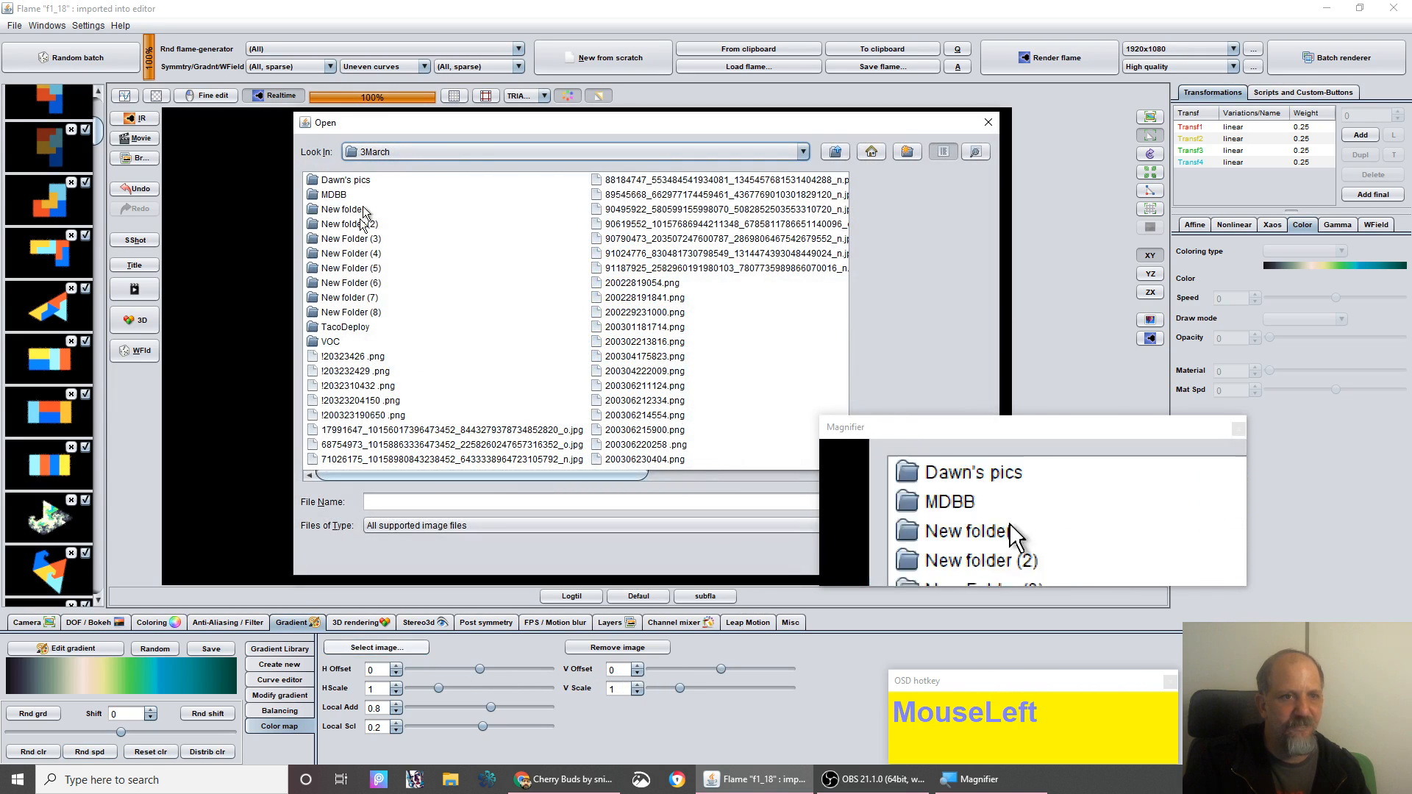
click(382, 434)
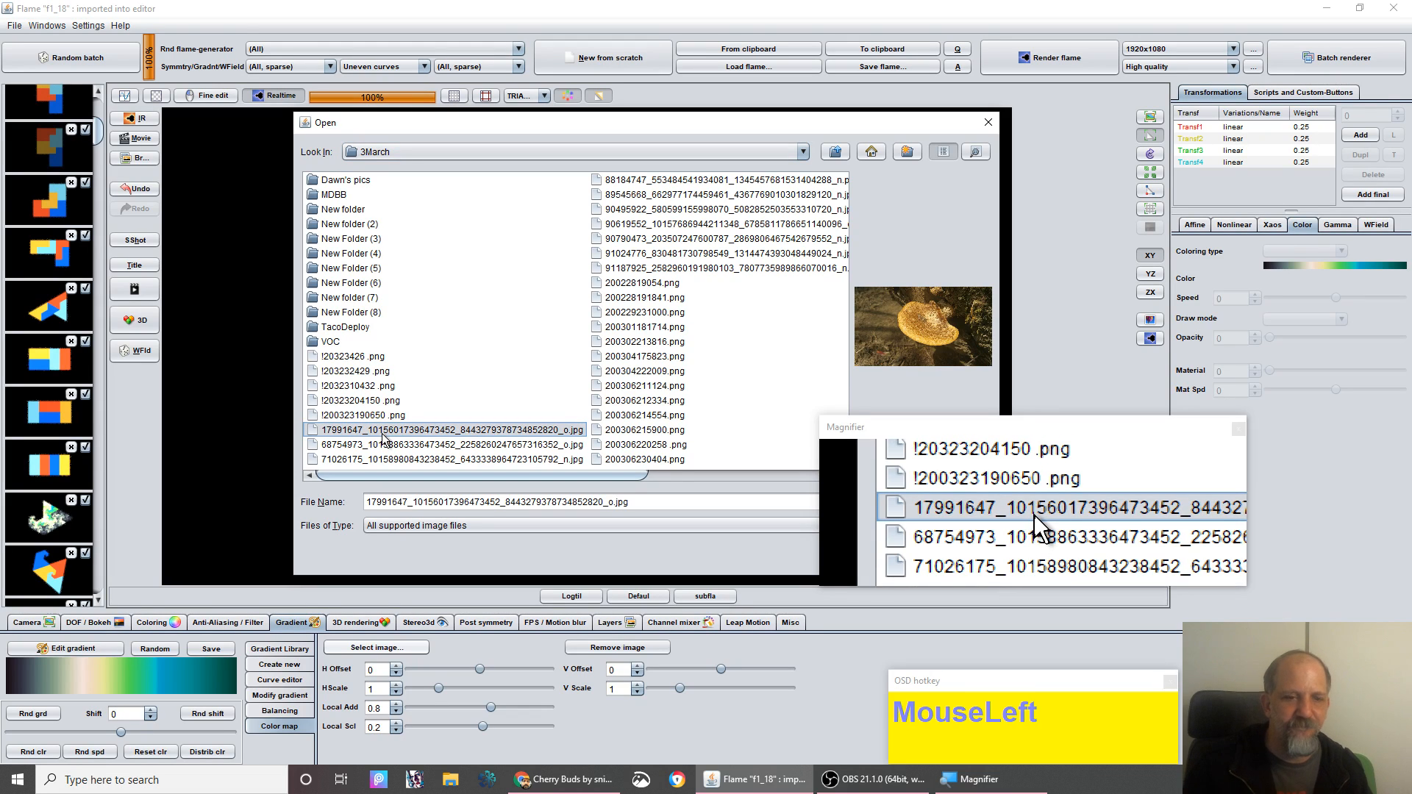
double_click(383, 434)
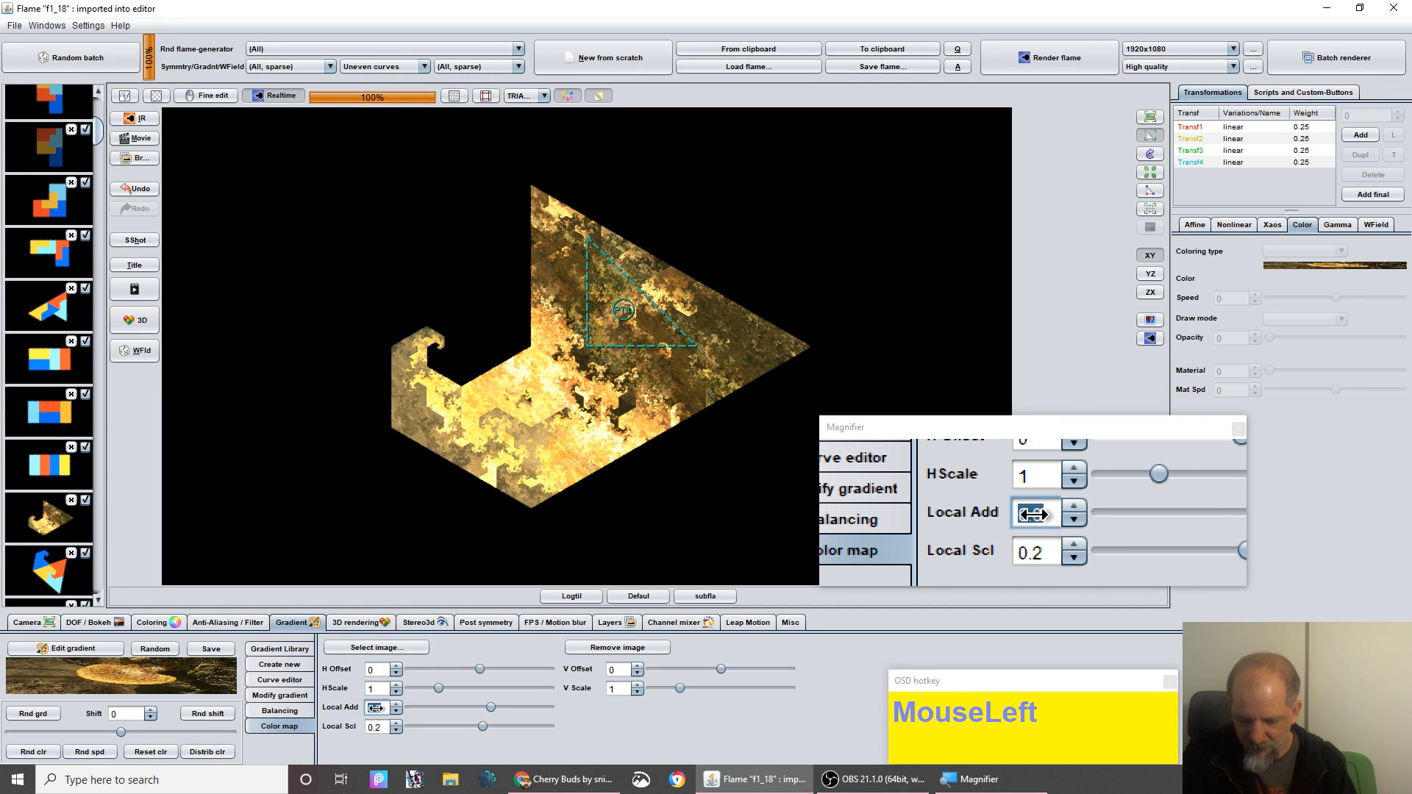
- Set the color map's Local Add and Local Scl to 0
text(0)
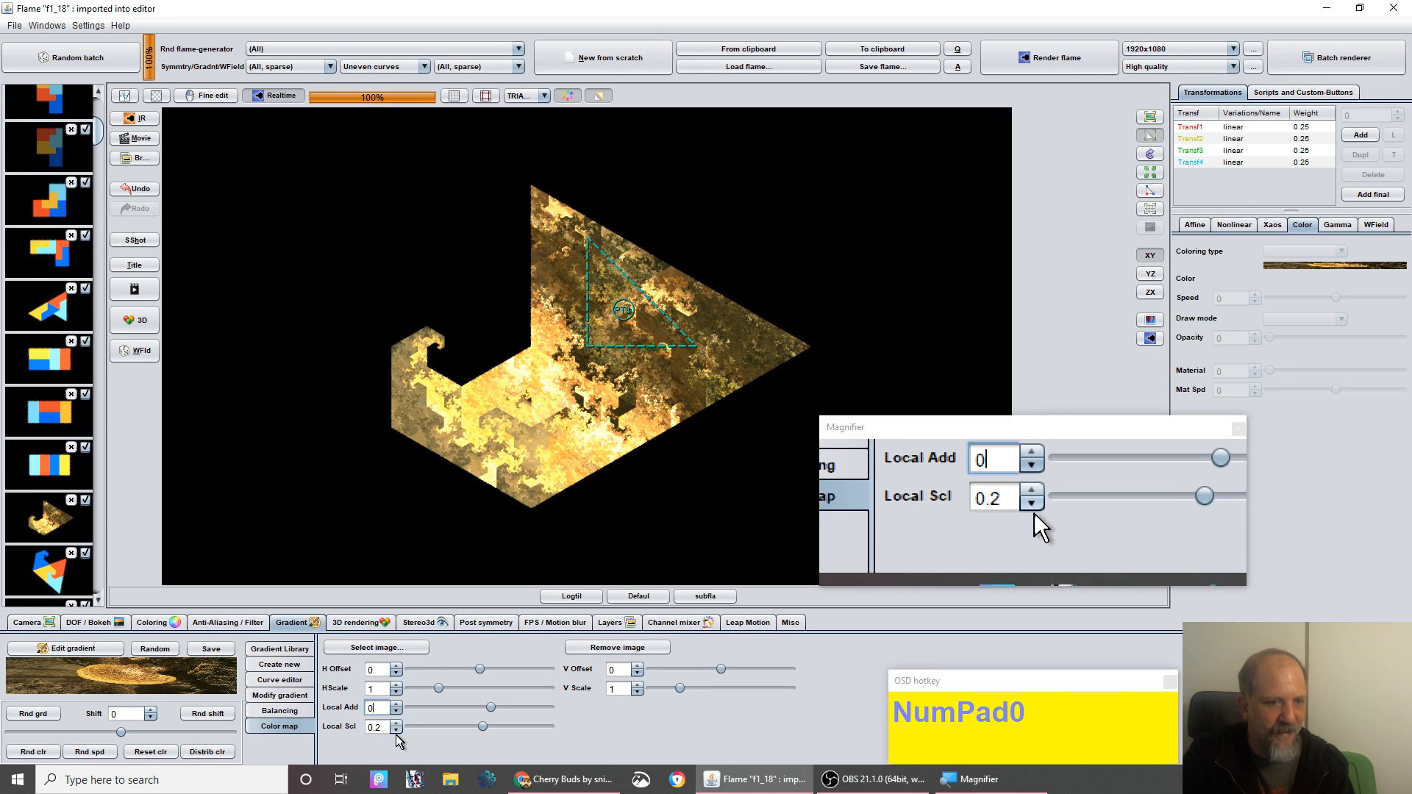
click(375, 728)
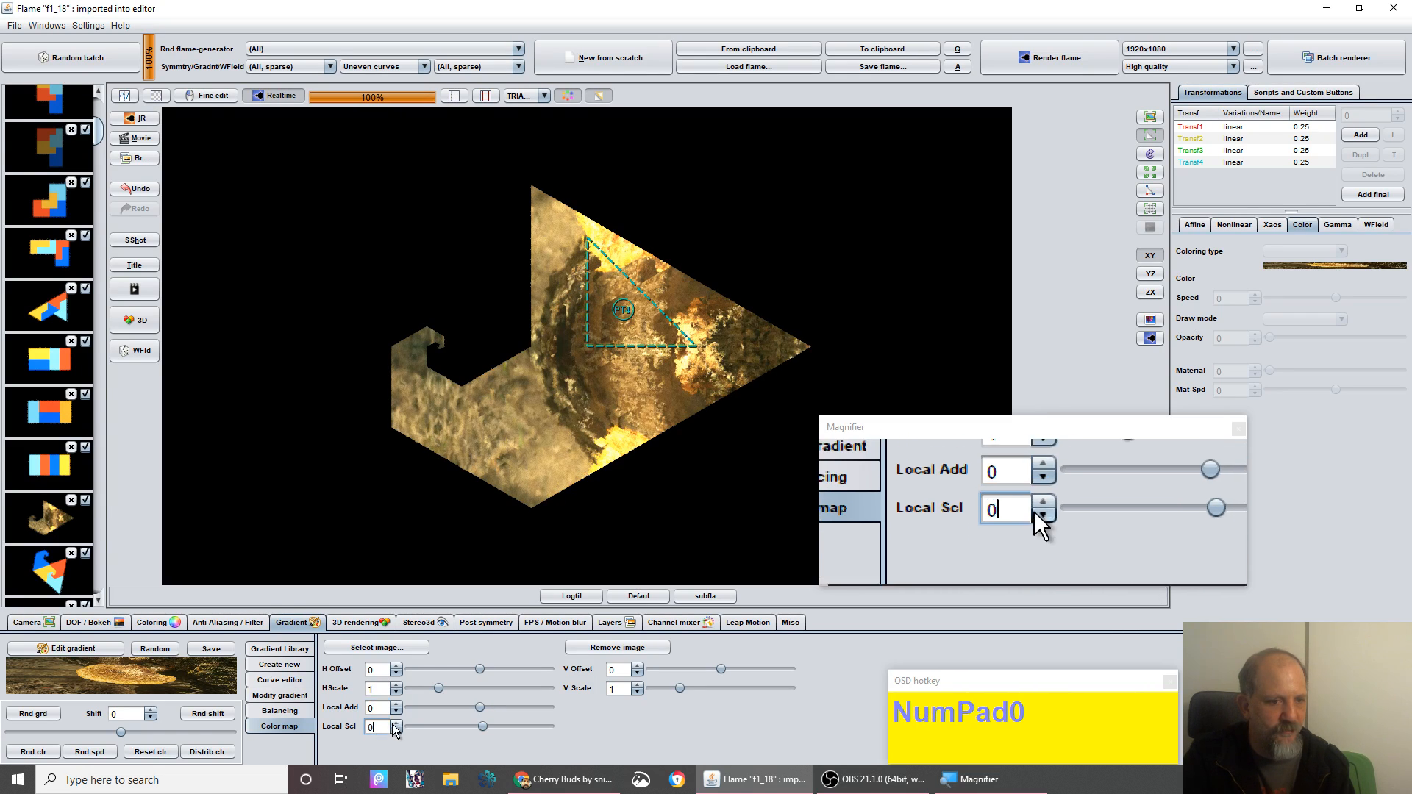
click(380, 704)
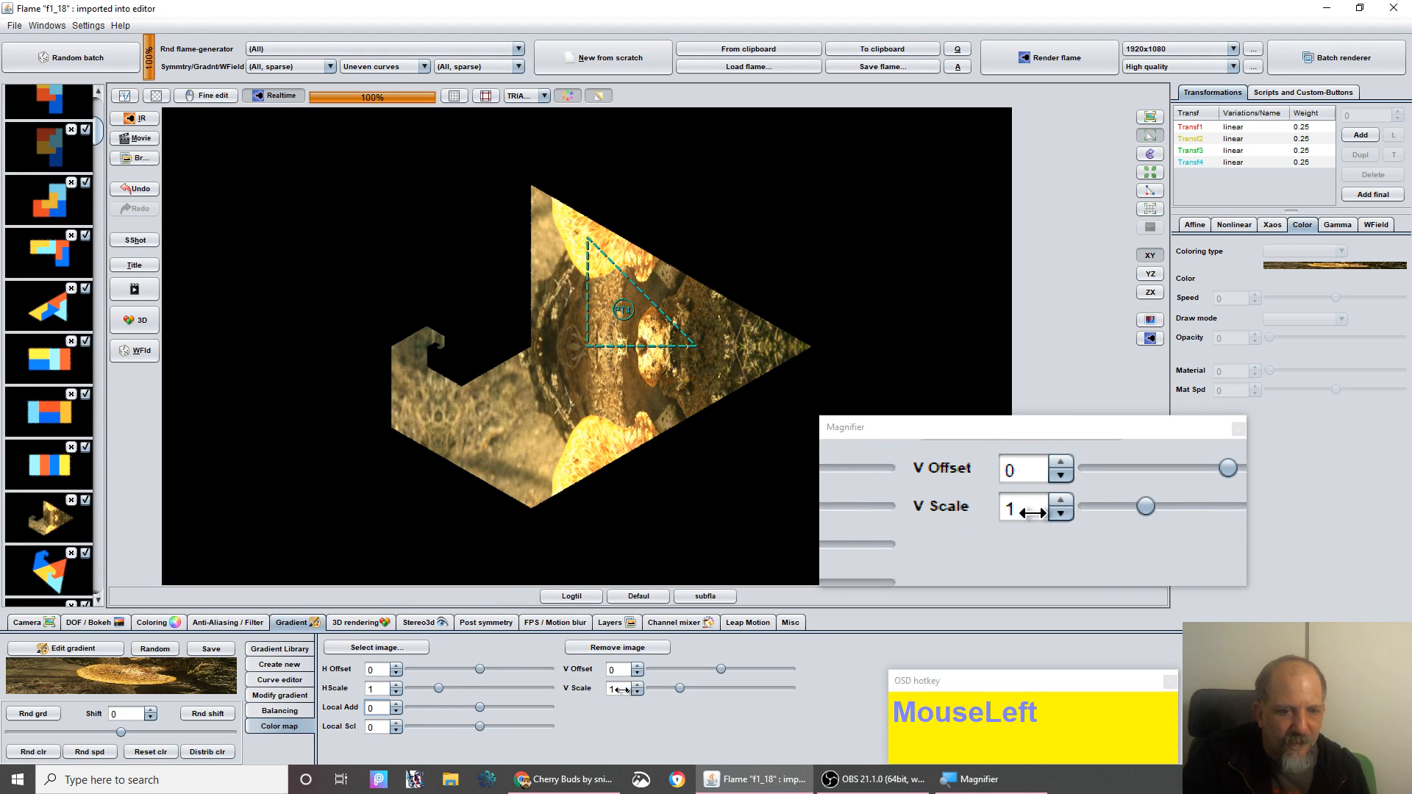
- Shift the mushroom color map vertically by adjusting its V Offset to about -1.7
click(616, 670)
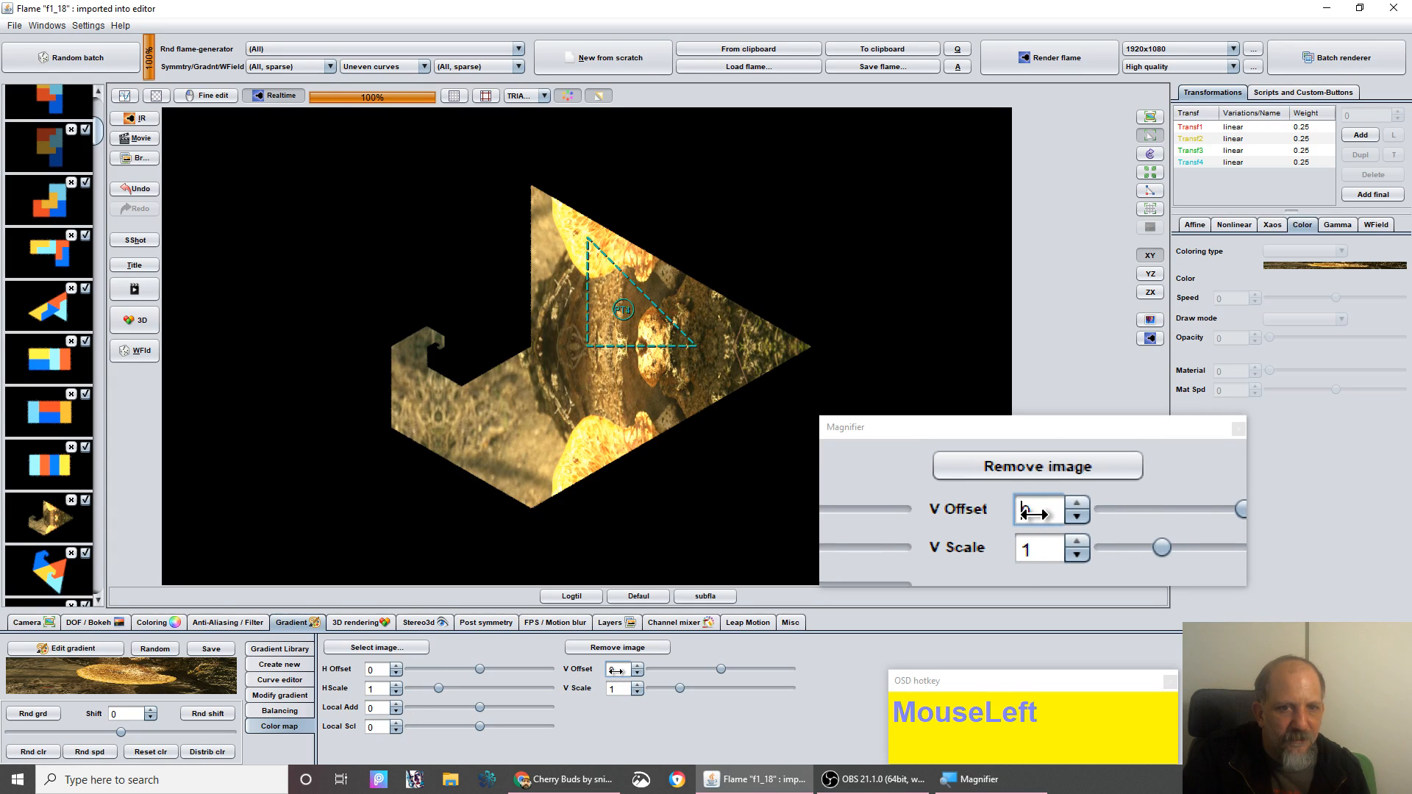
drag(620, 675, 638, 678)
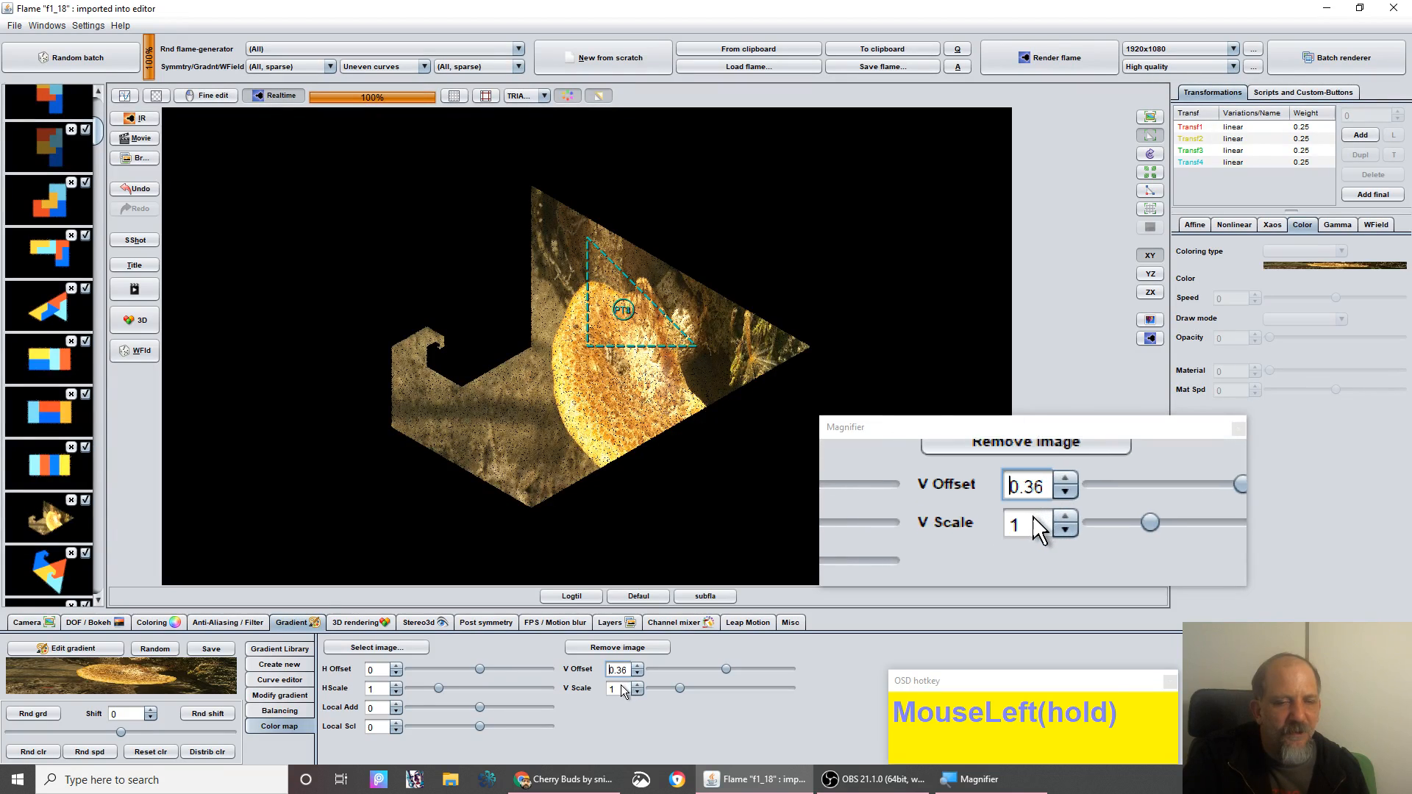
drag(590, 703, 585, 705)
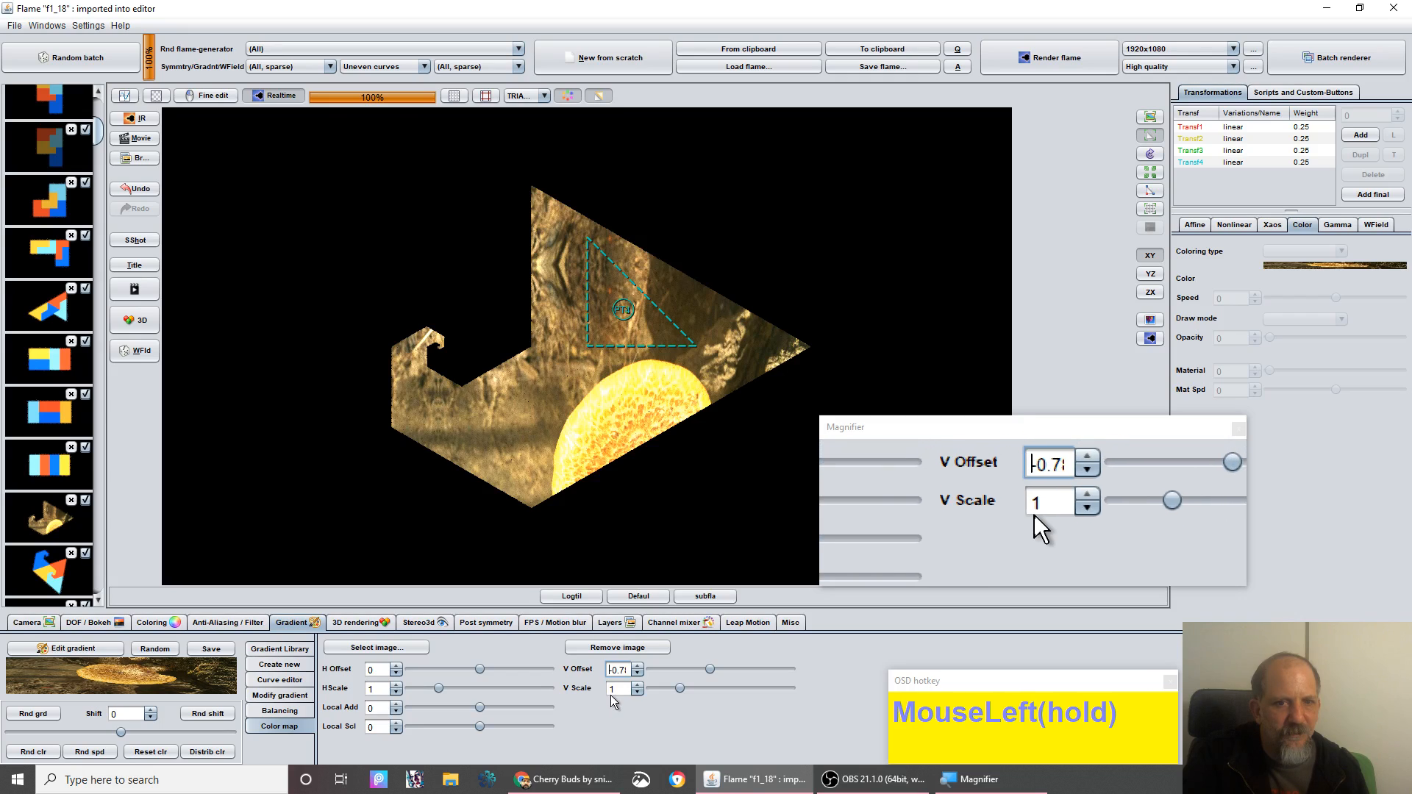
drag(611, 694, 555, 676)
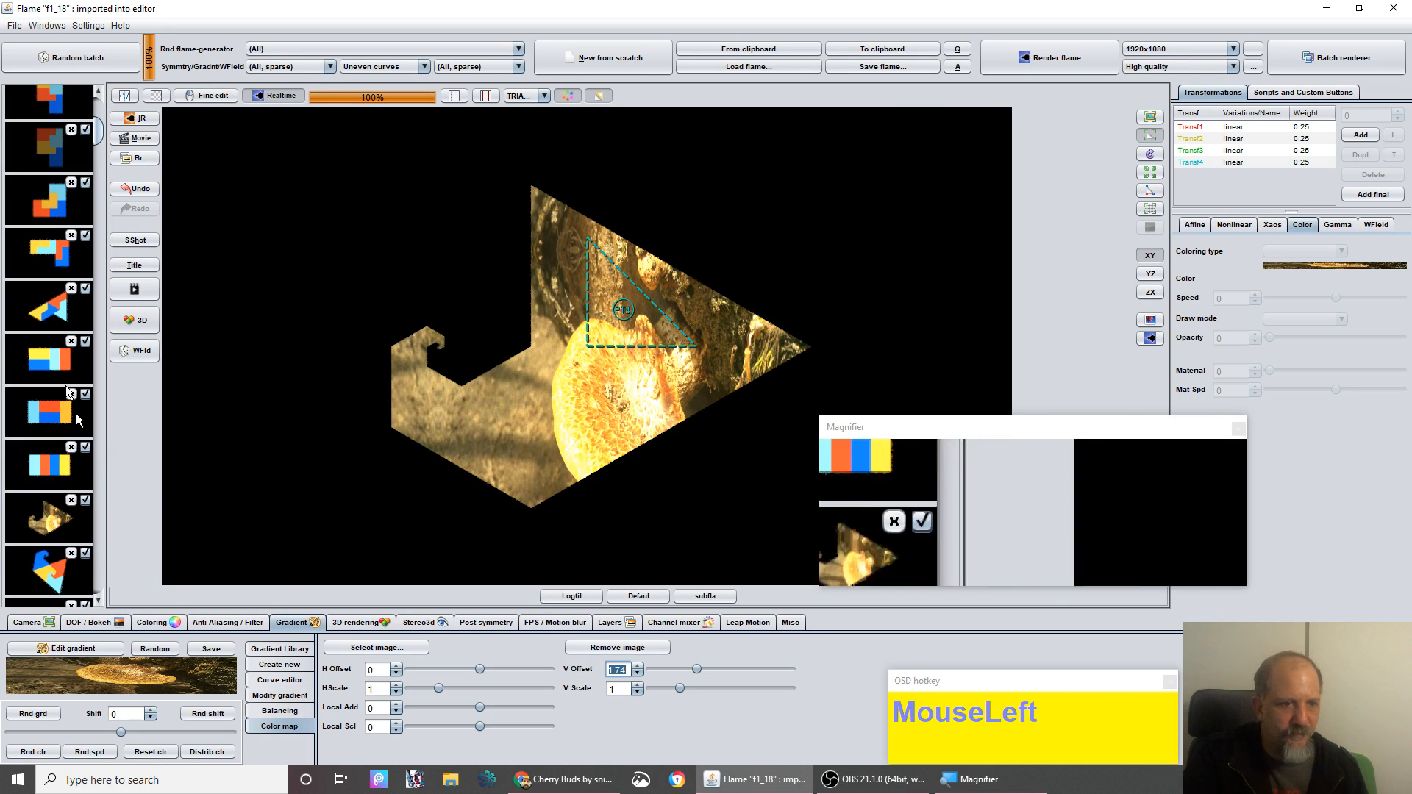
- Set the flame's coloring Gamma and Gamma threshold to 0
click(160, 621)
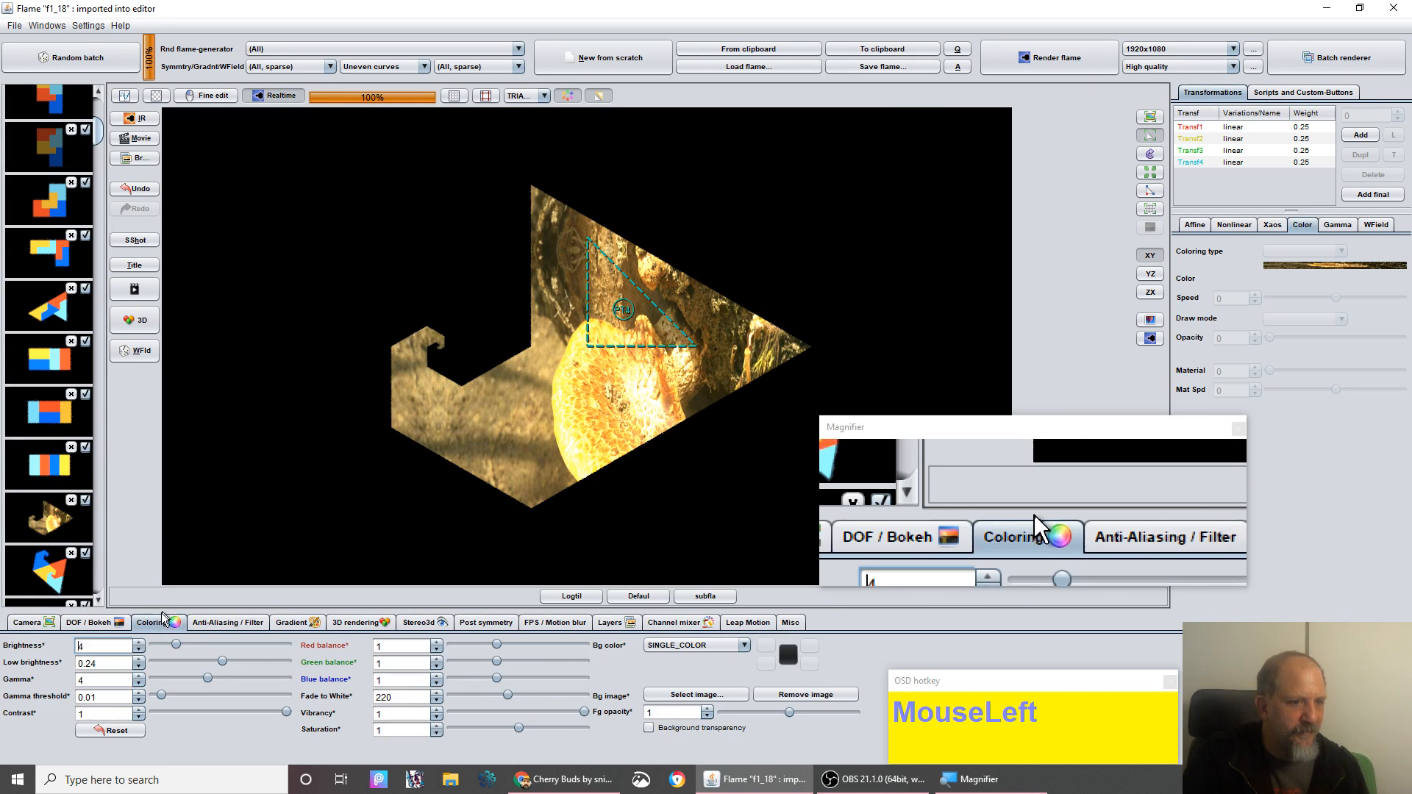
click(104, 680)
text(0)
click(116, 695)
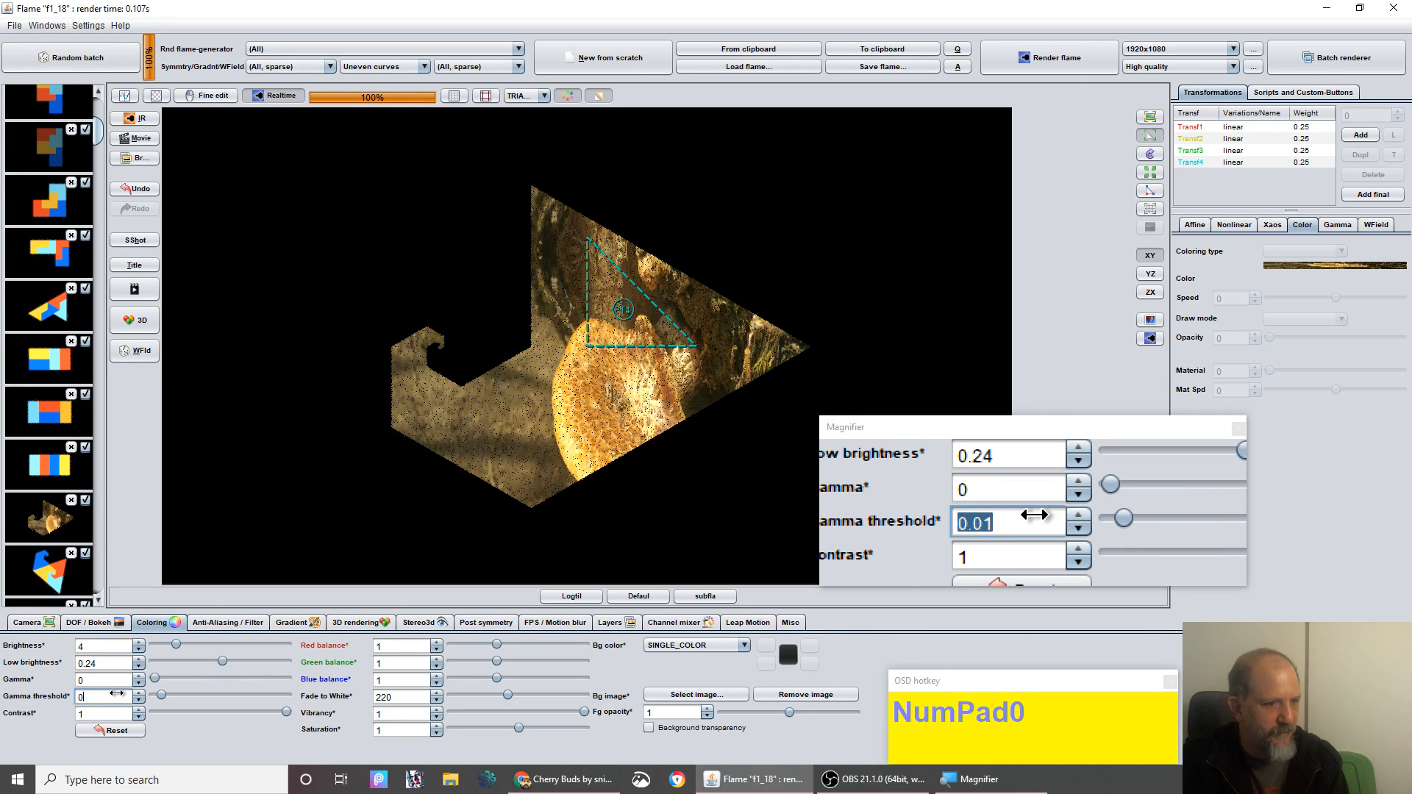
- Change the flame's anti-aliasing filtering mode to ADAPTIVE
click(242, 622)
click(145, 671)
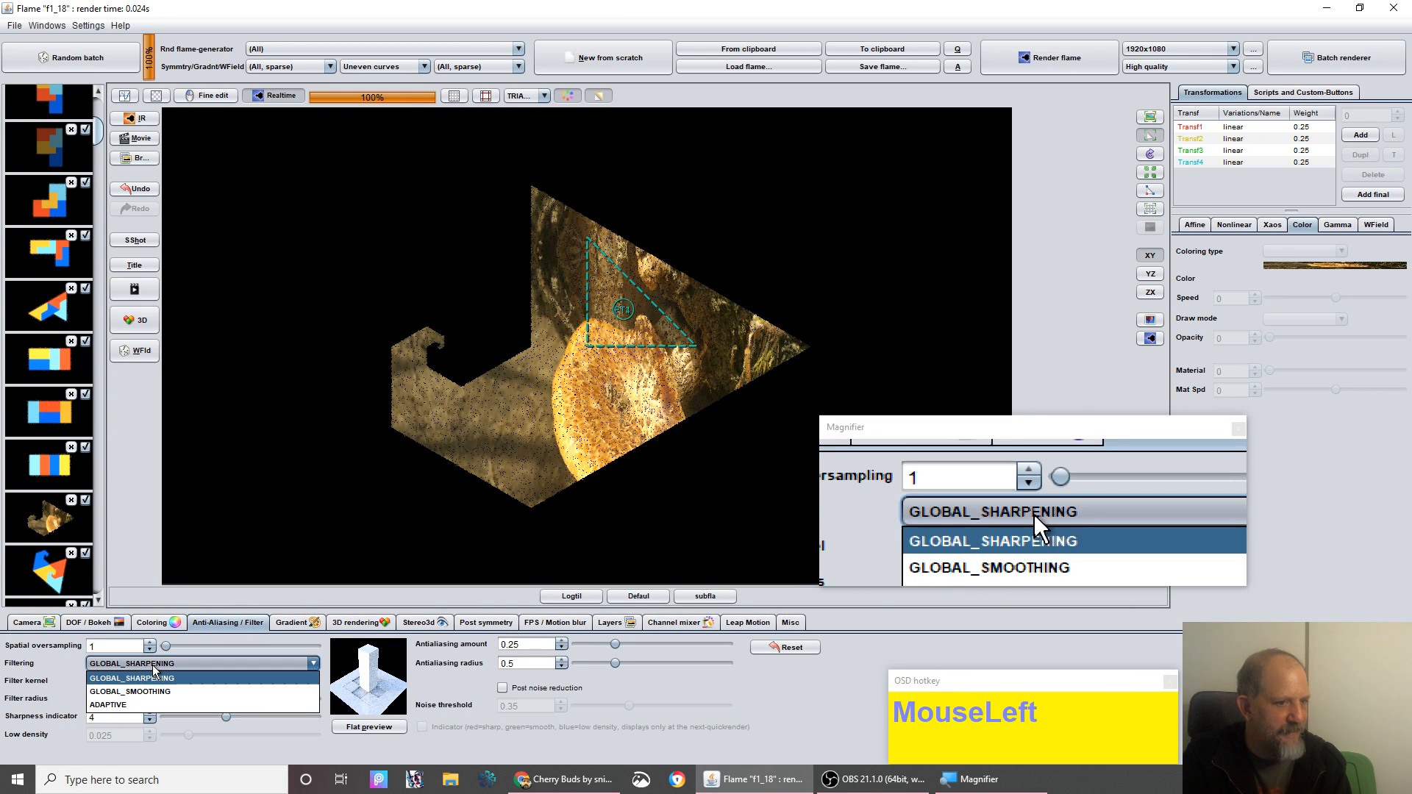
click(153, 706)
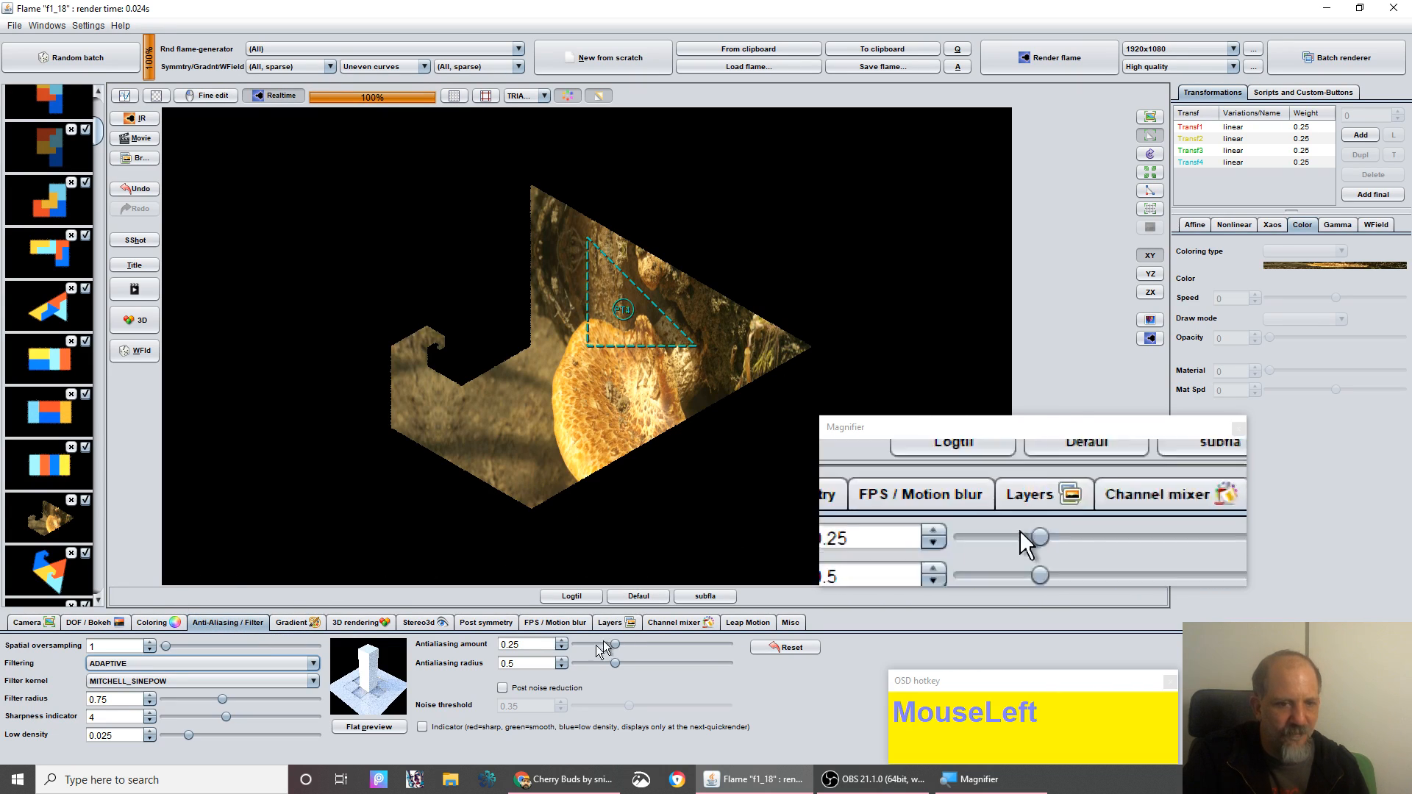
- Adjust the color map's V Offset to about -1.5 and its V Scale to 2.26
click(300, 624)
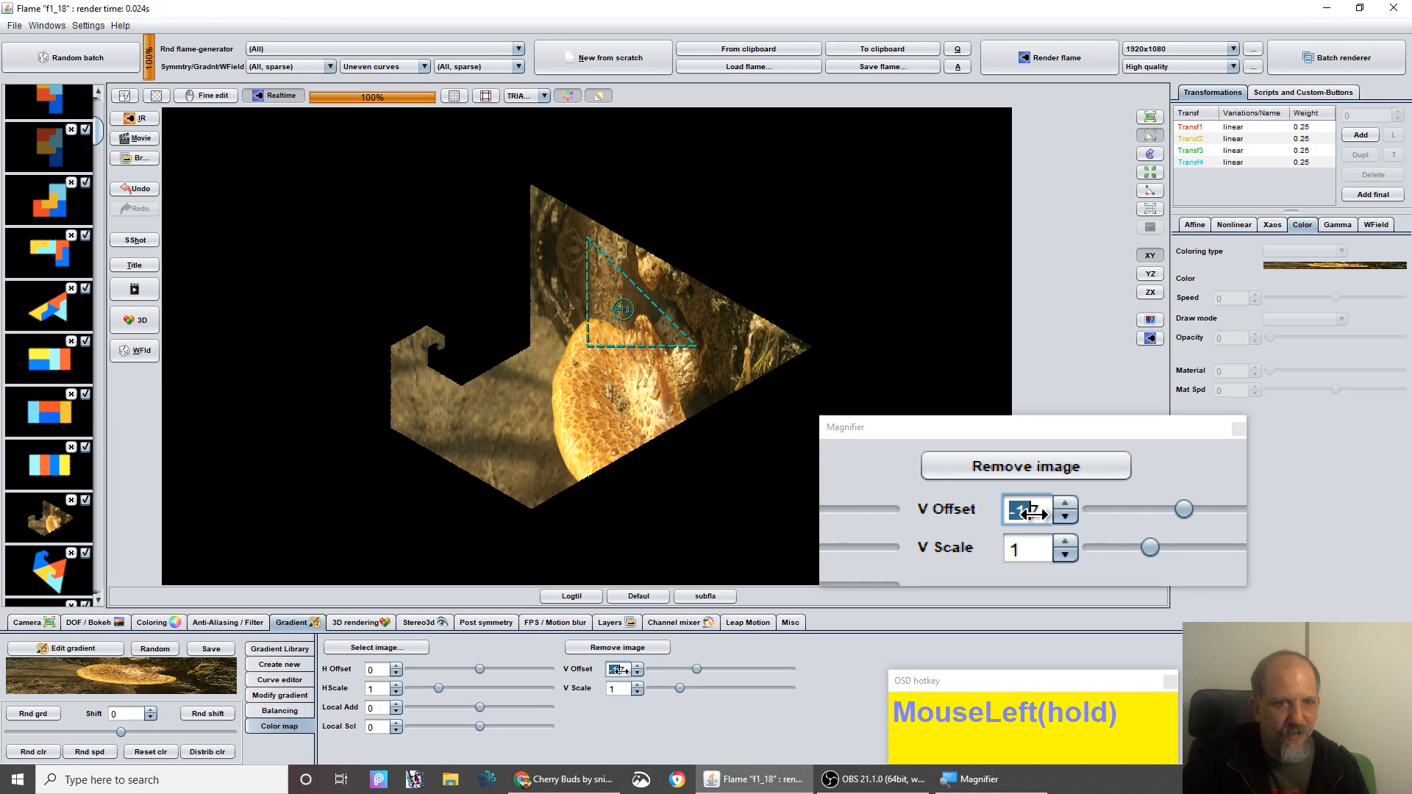
drag(620, 670, 631, 671)
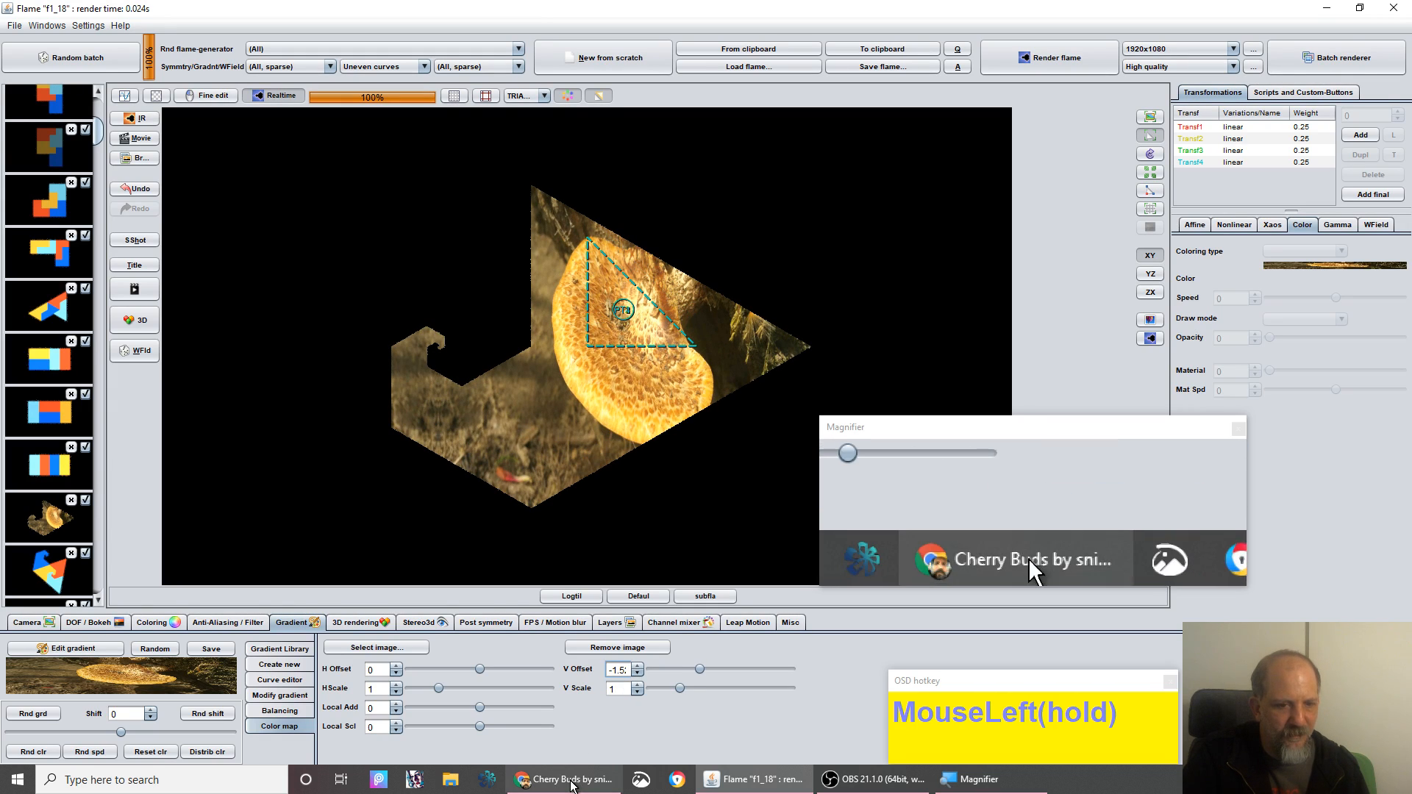
drag(619, 692, 622, 695)
drag(631, 694, 665, 678)
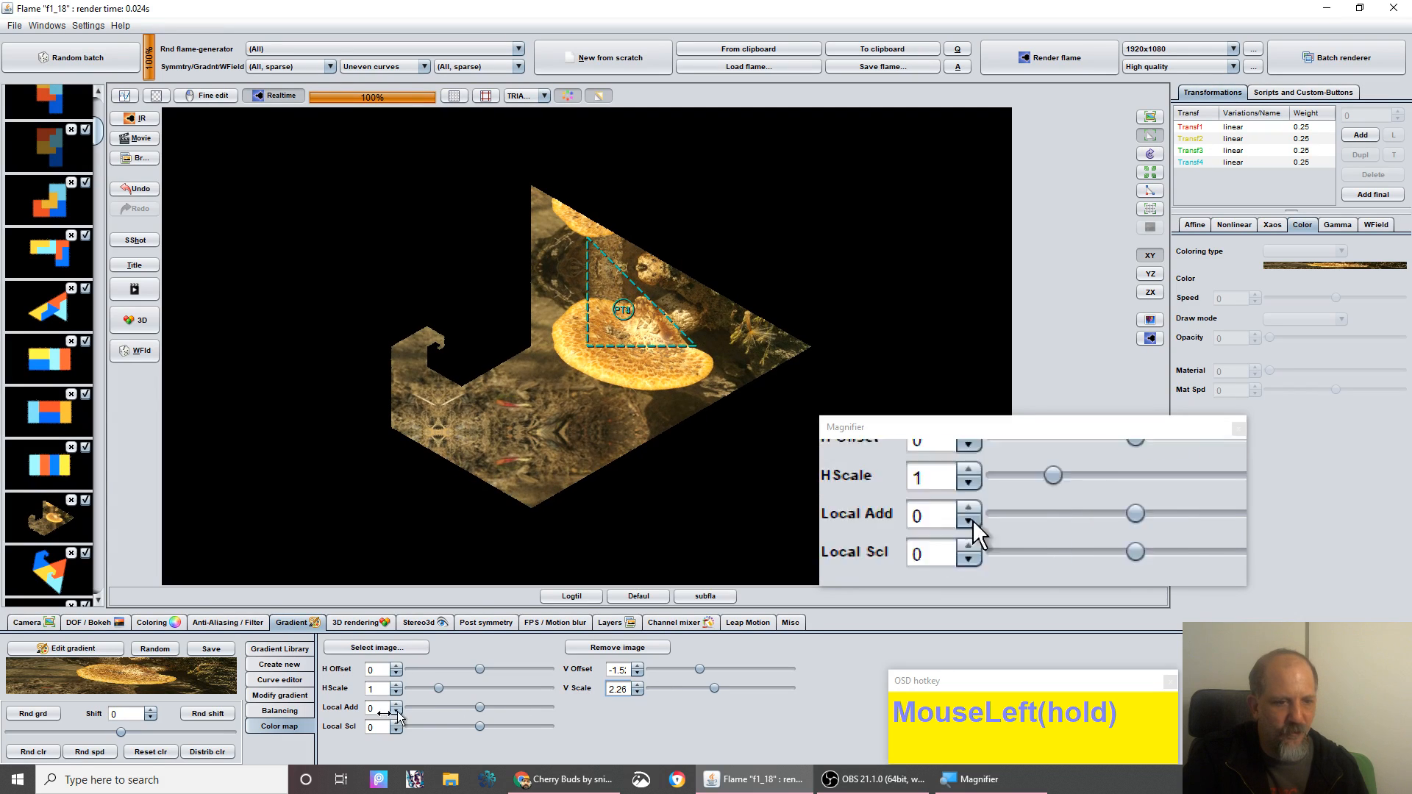
- Set the color map's HScale to 1.8, fine-tune its V Offset, and shift its H Offset to about -0.1
drag(397, 697, 452, 699)
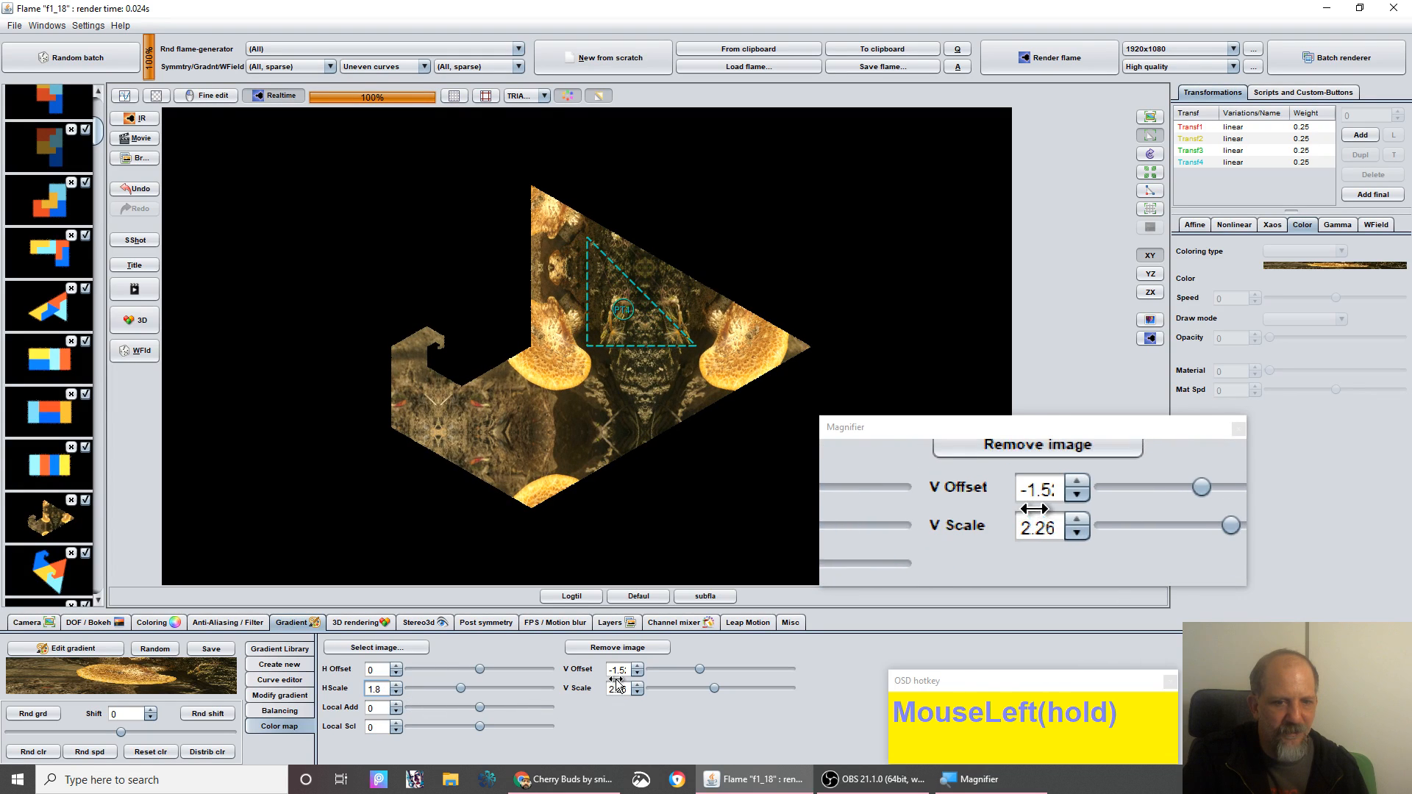
drag(613, 670, 615, 670)
click(376, 669)
drag(377, 670, 439, 690)
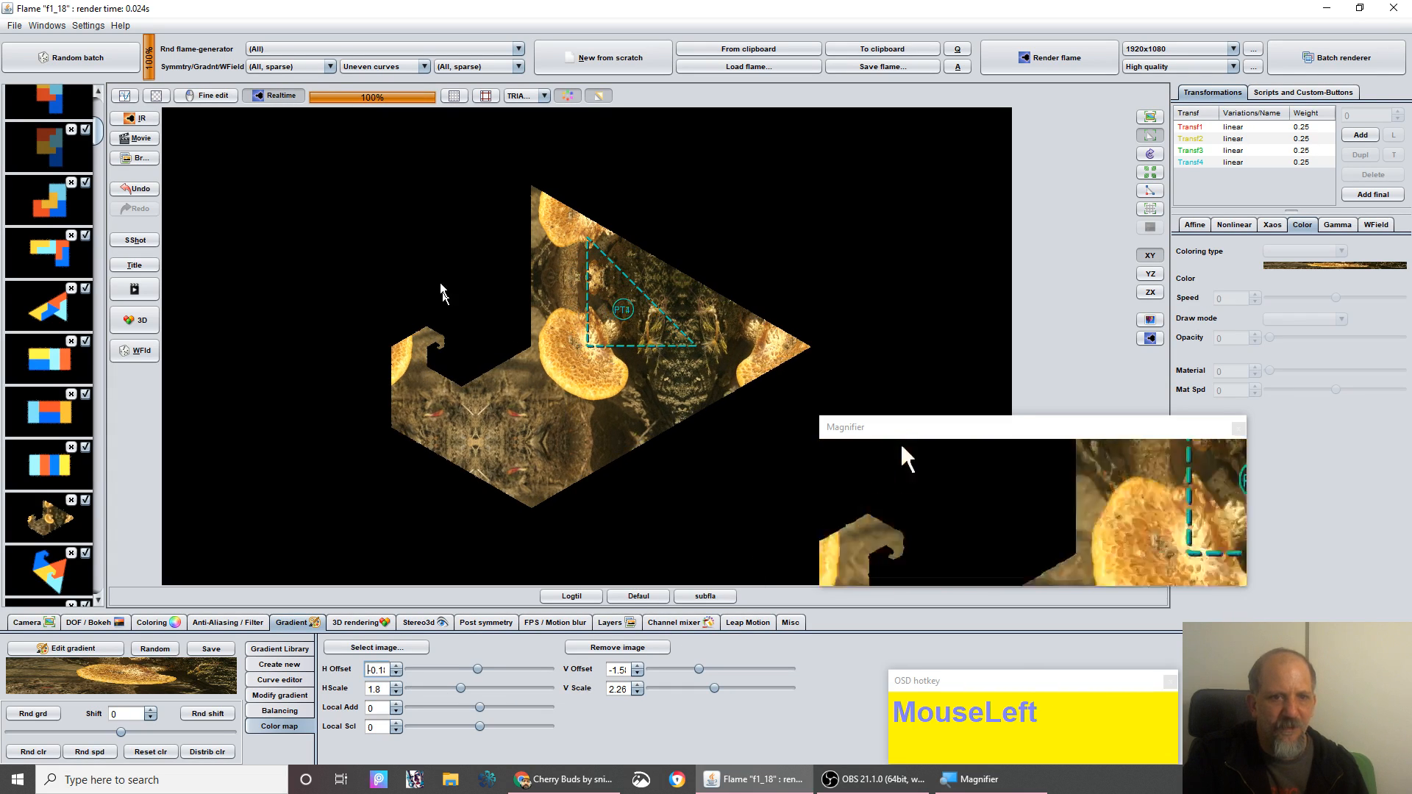
- Set the camera to 3000 pixels per unit and move its centre to about X 0.455, Y -0.016 in view editing mode
click(25, 623)
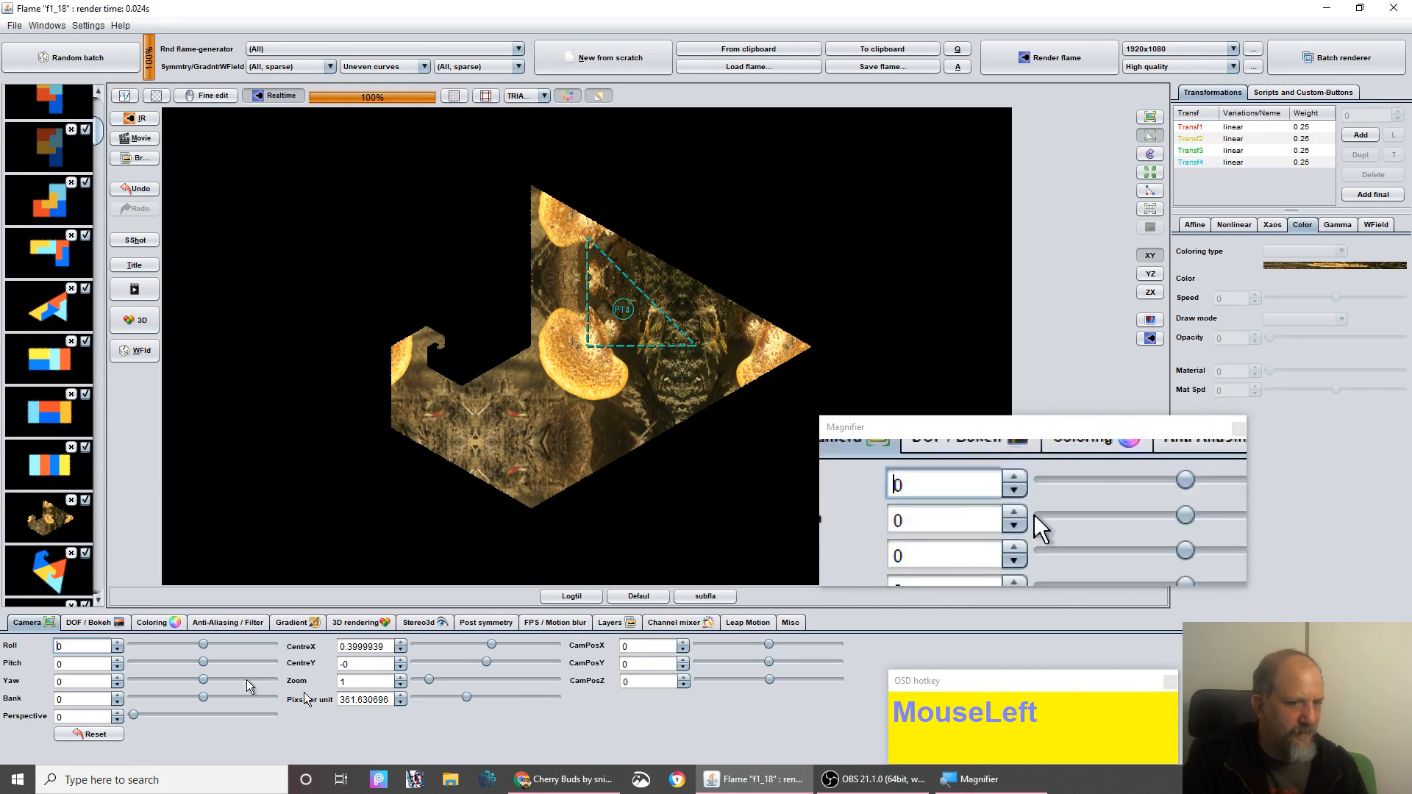
drag(775, 721, 369, 709)
click(365, 696)
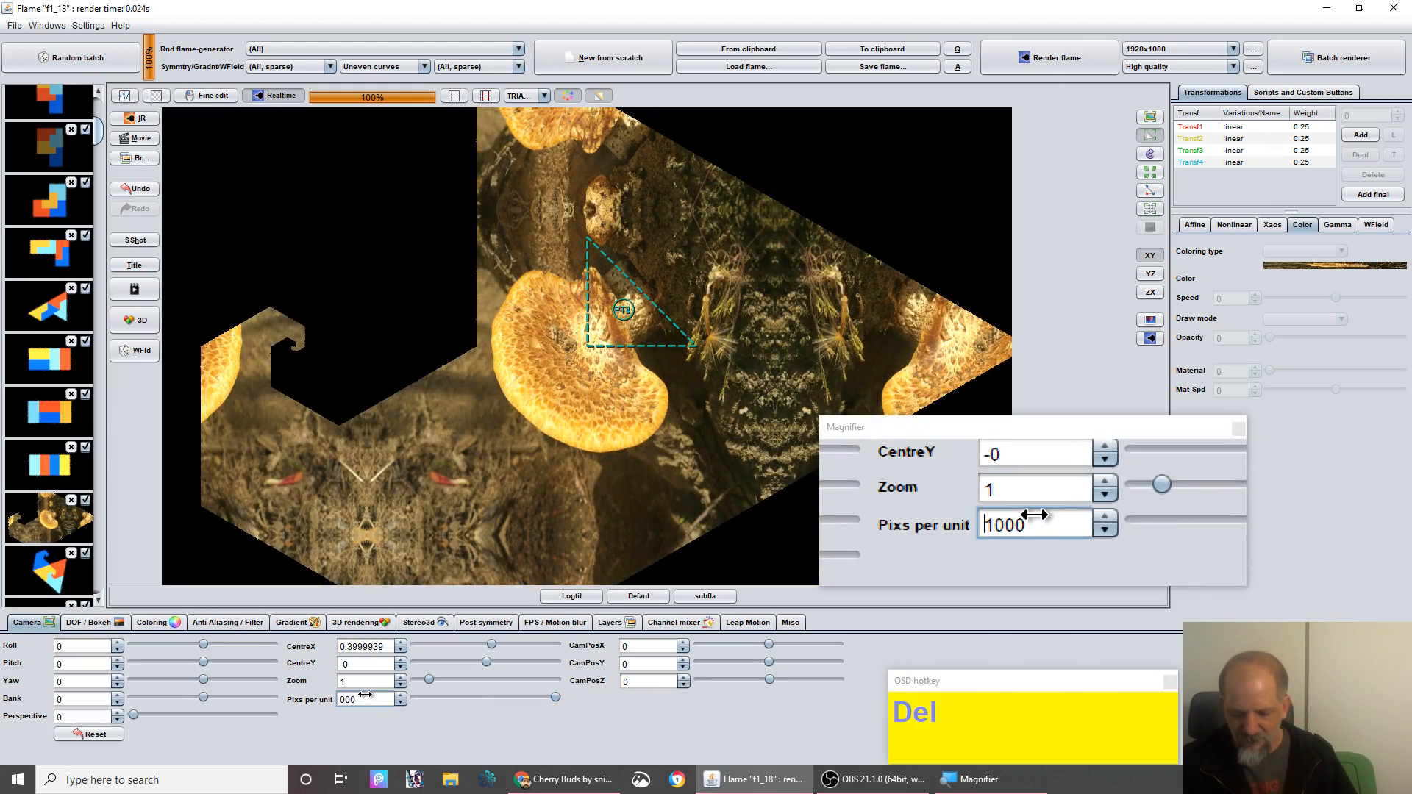
key(Return)
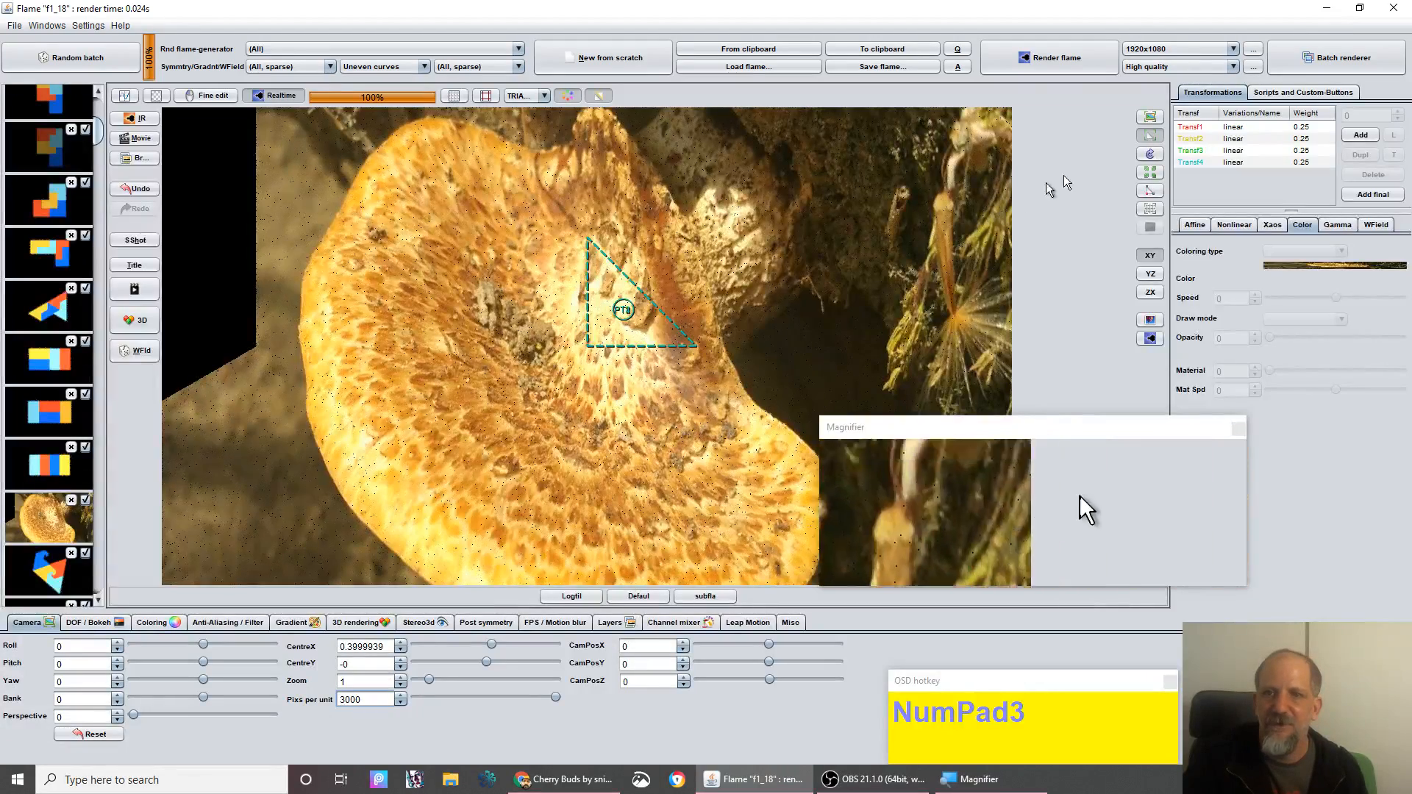
click(1150, 117)
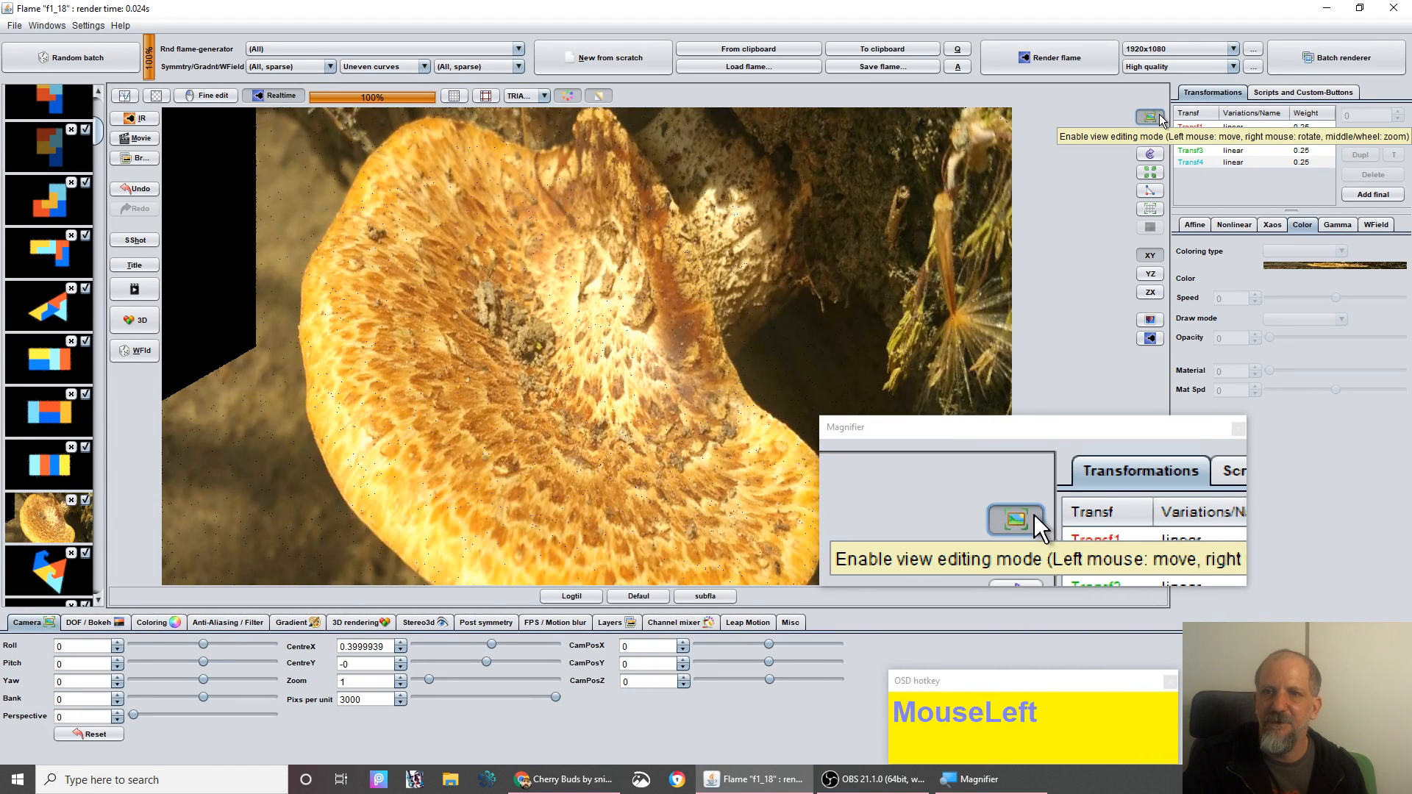
drag(778, 274, 703, 364)
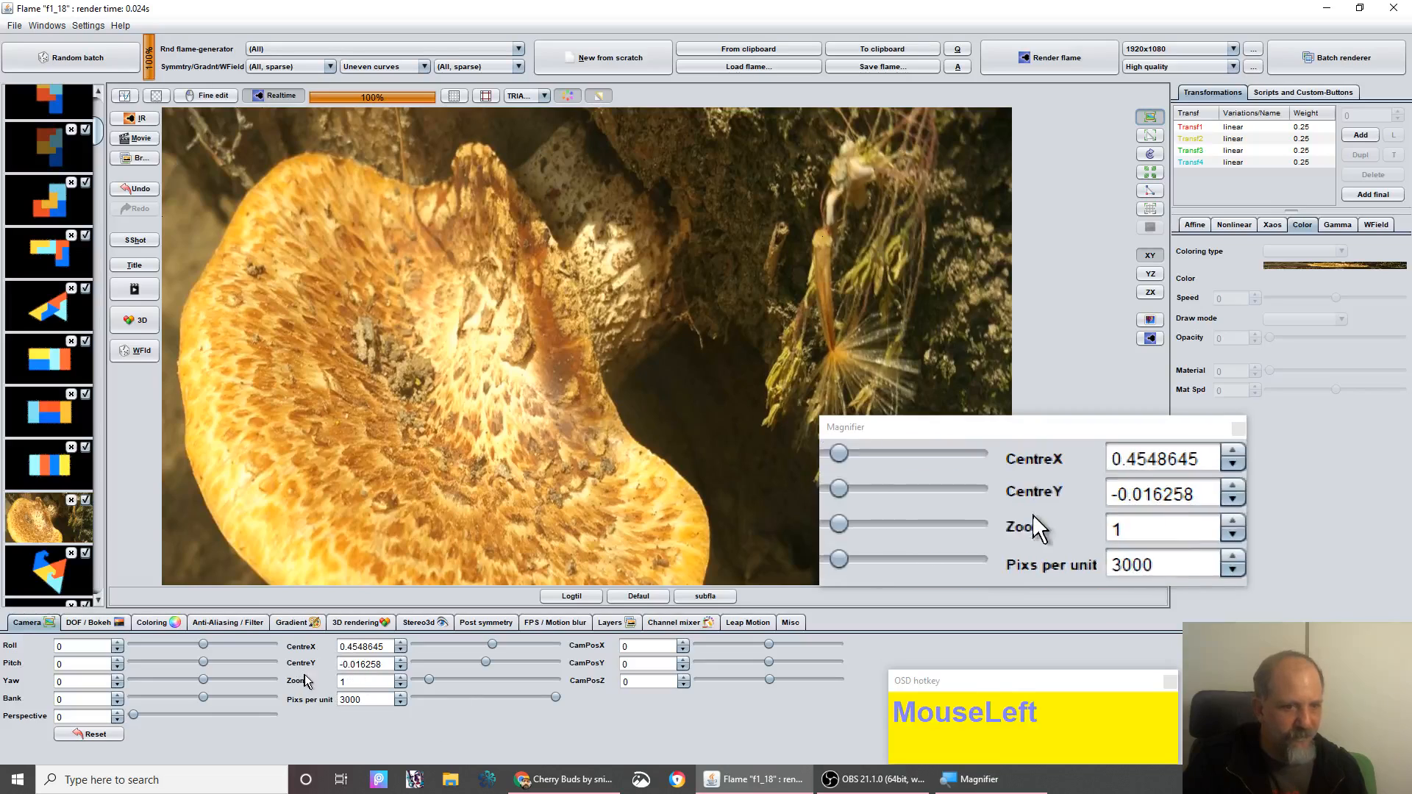
- Enable fine editing and lower the color map's Local Add slightly below 0 to distort the mushroom texture
click(289, 628)
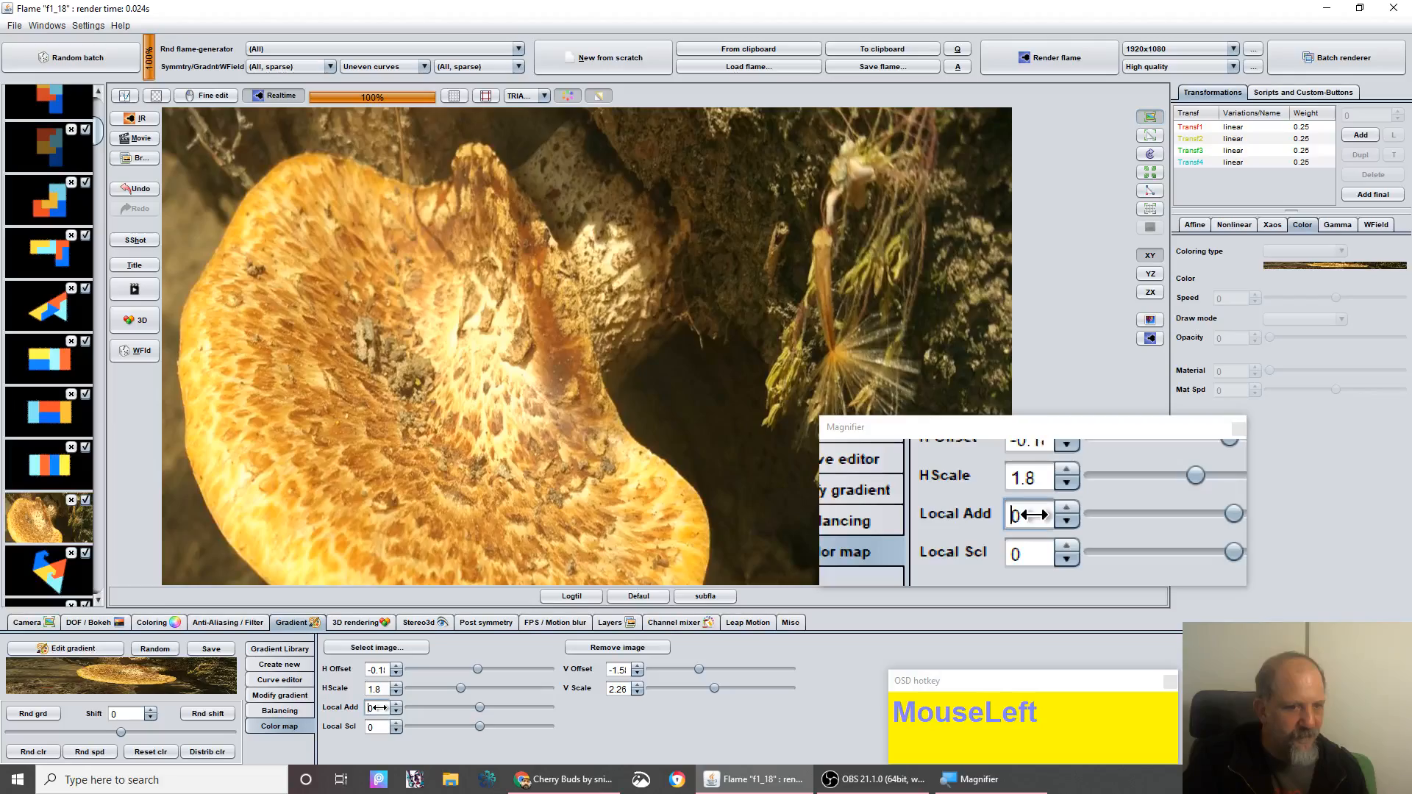
drag(385, 709, 384, 731)
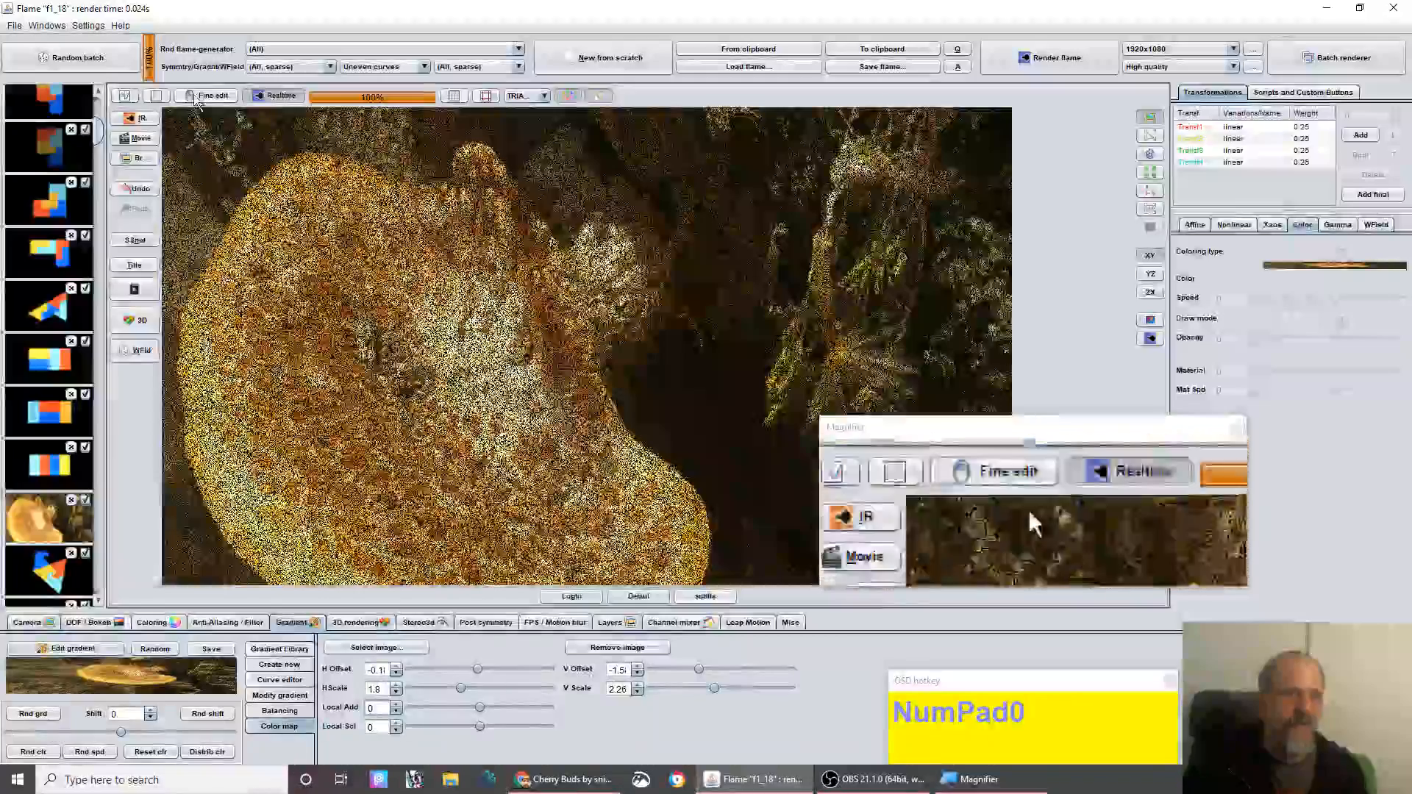
click(200, 97)
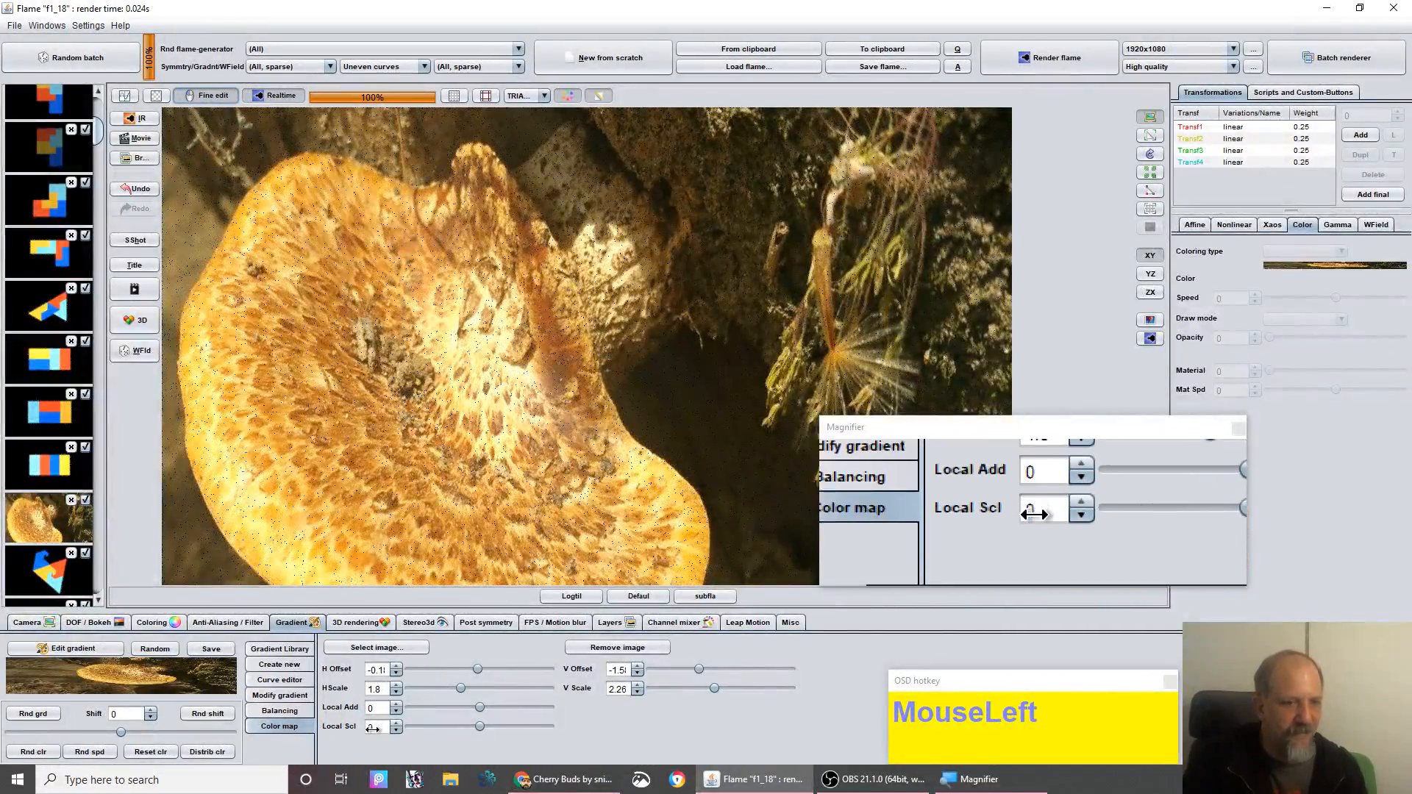
drag(371, 708, 353, 719)
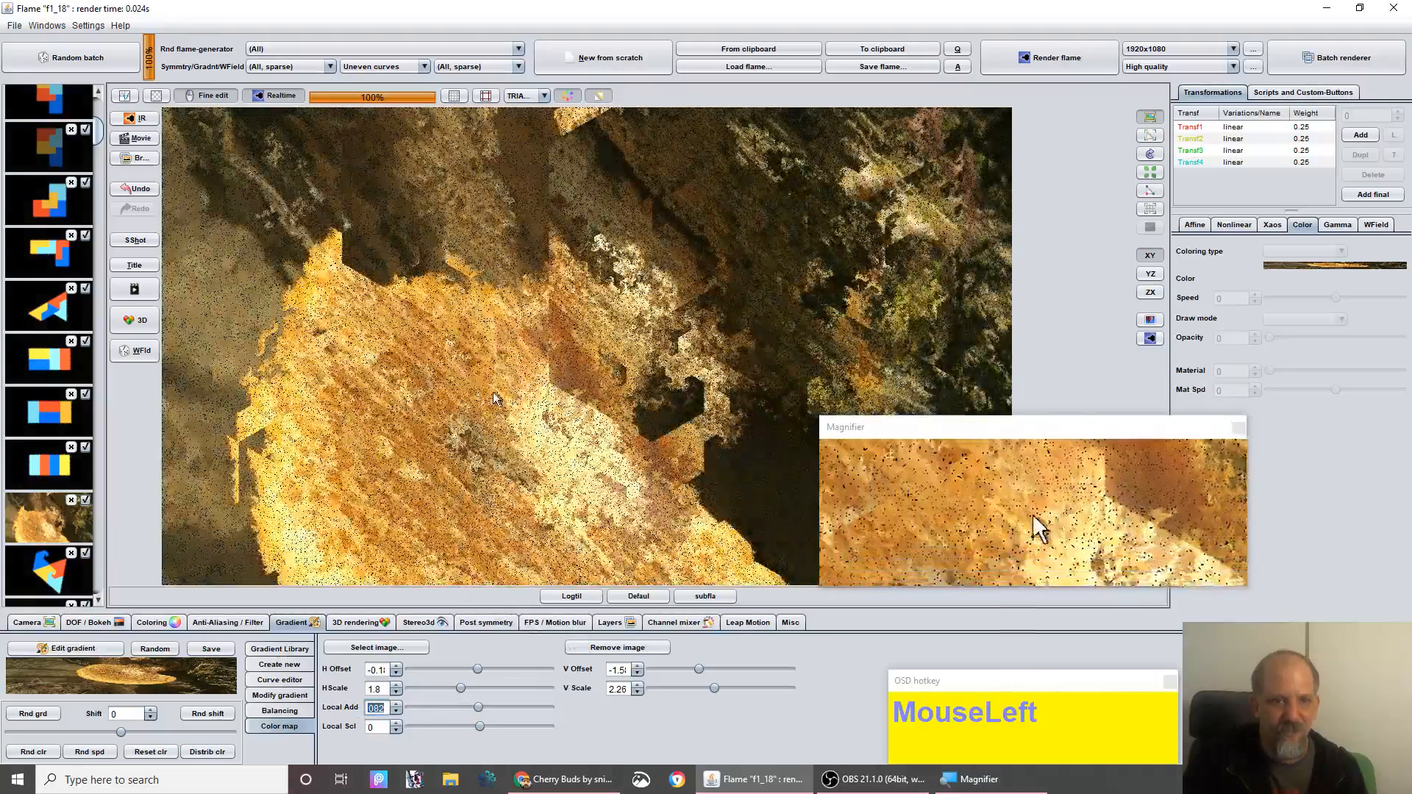
- Randomize the transforms' color speeds and repeatedly randomize their colors to vary the distorted mushroom texture
click(90, 752)
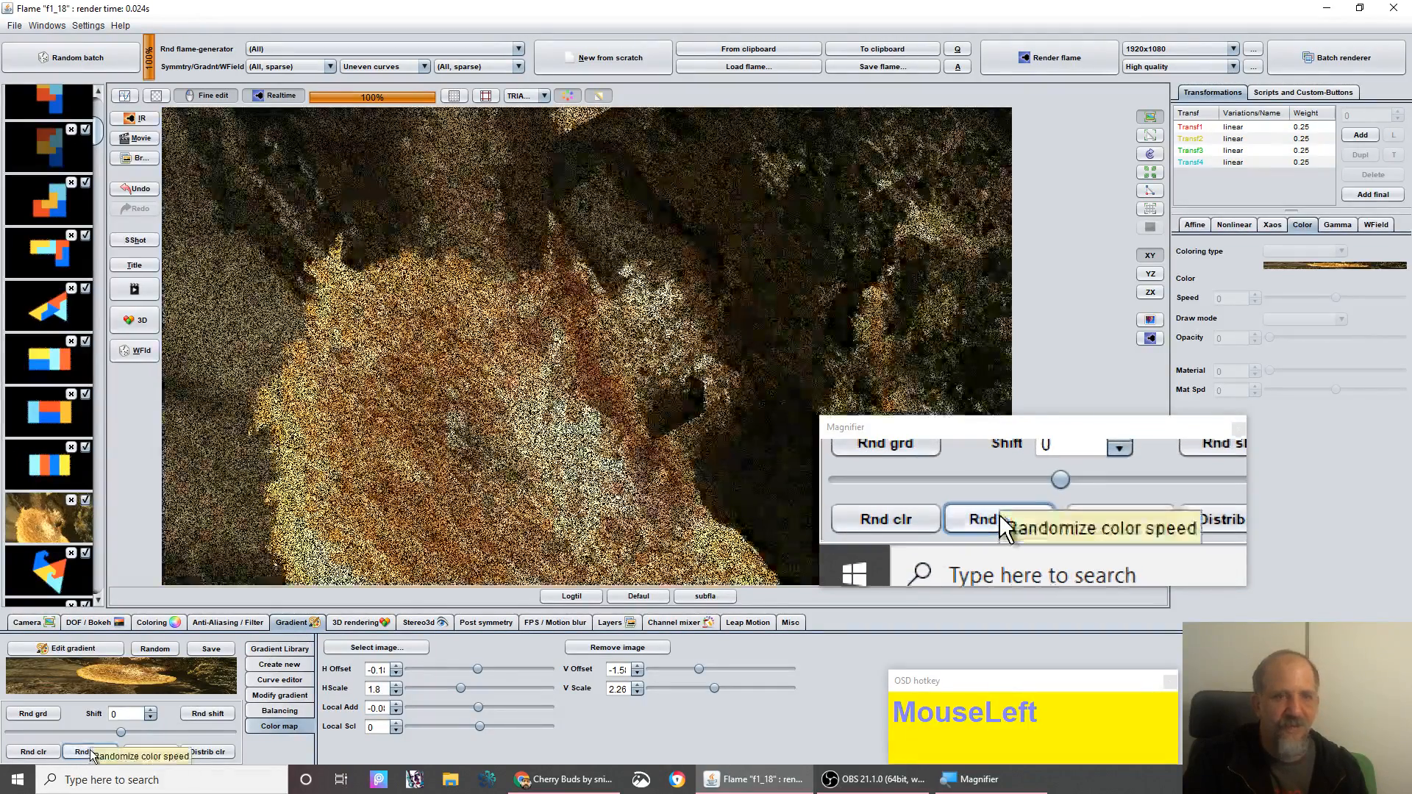
click(31, 752)
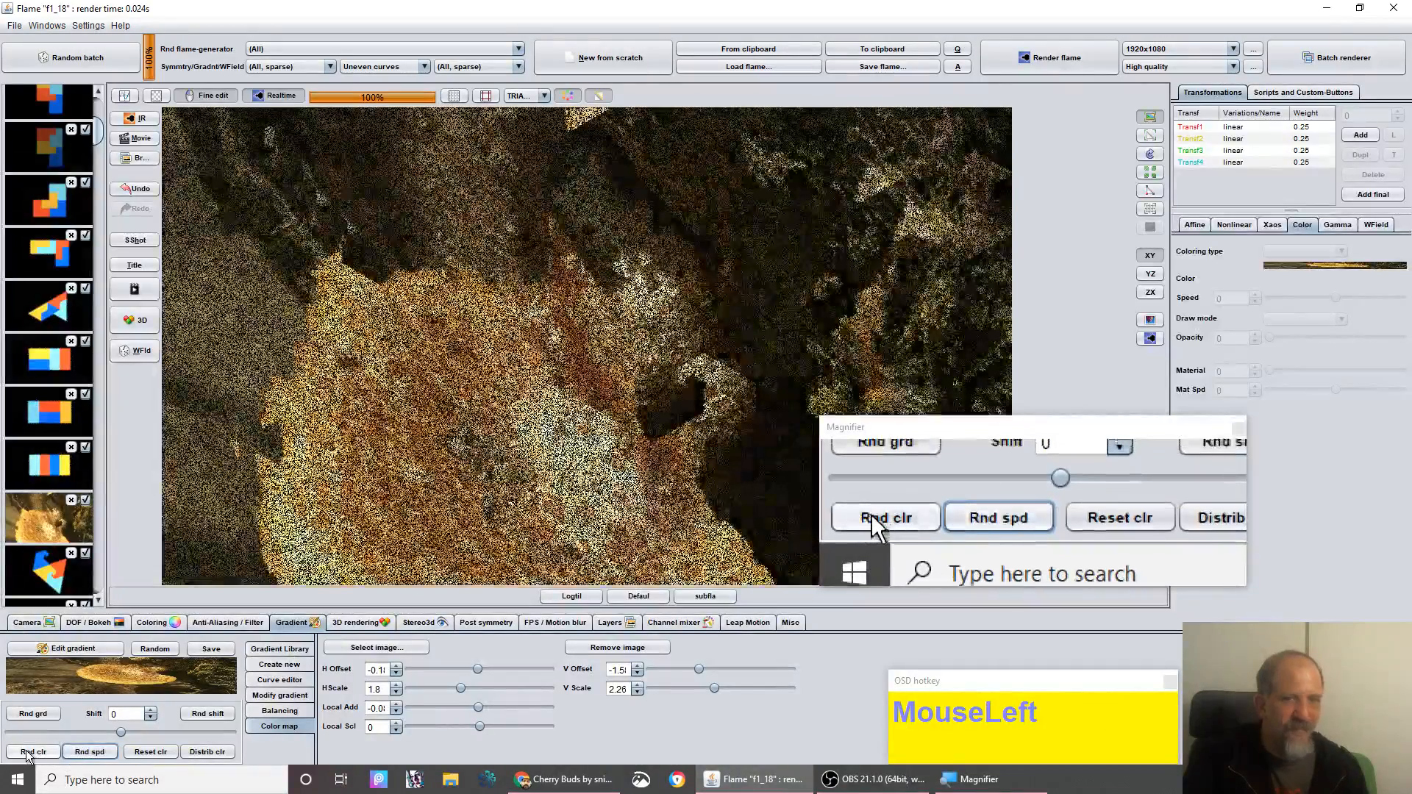
click(31, 753)
click(31, 753)
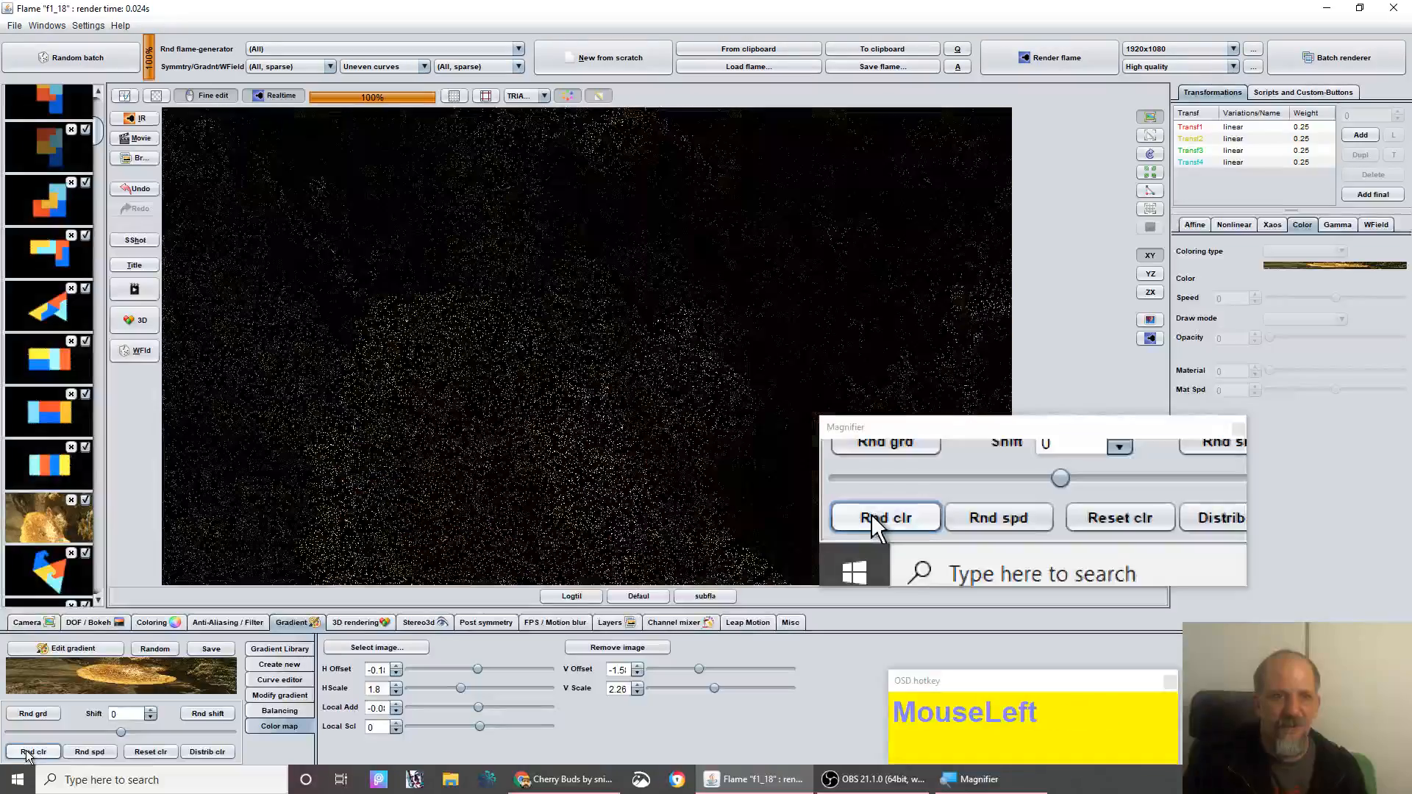
click(27, 754)
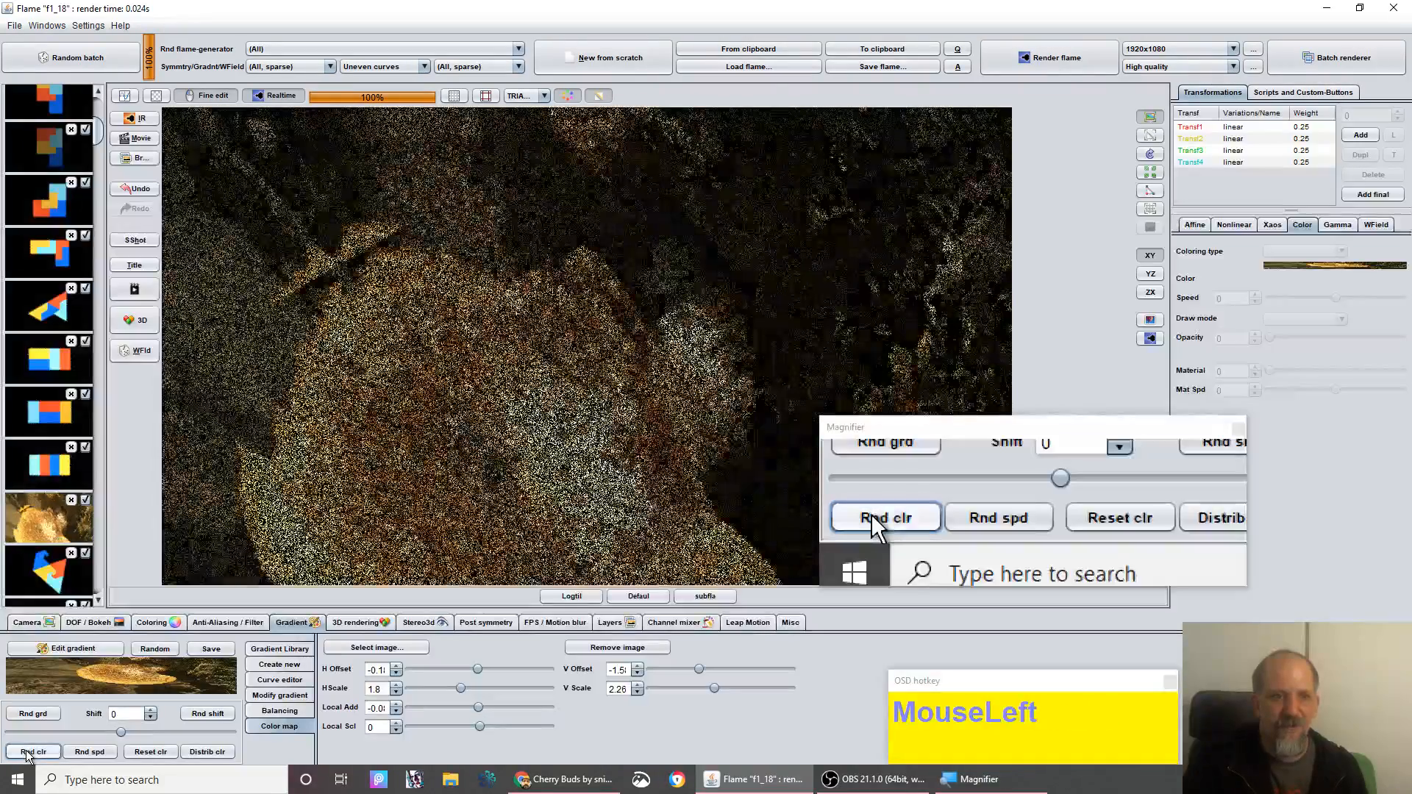
click(31, 753)
click(31, 753)
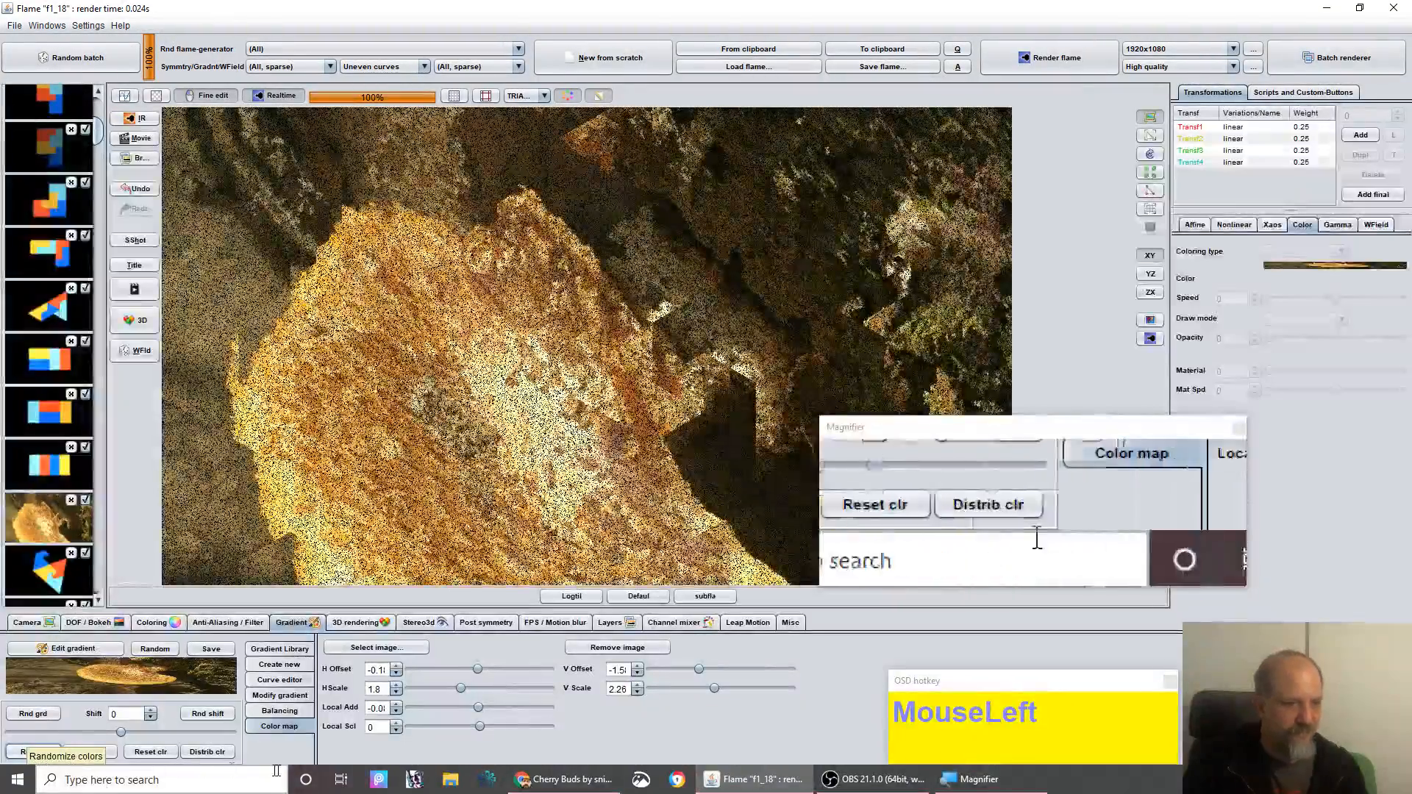
- Lower the color map's Local Scl to about -0.2 to distort the mushroom texture further
click(379, 726)
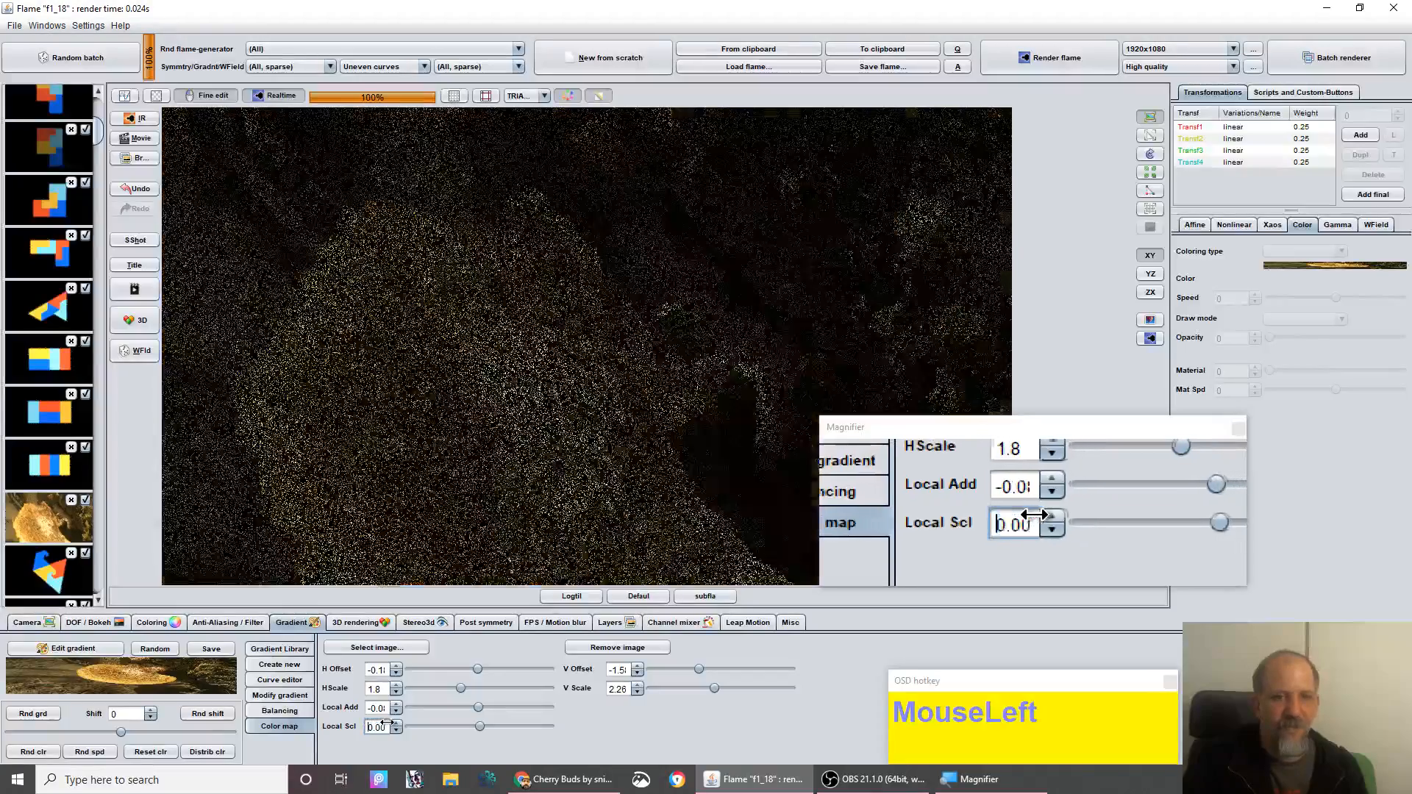
drag(386, 724, 303, 733)
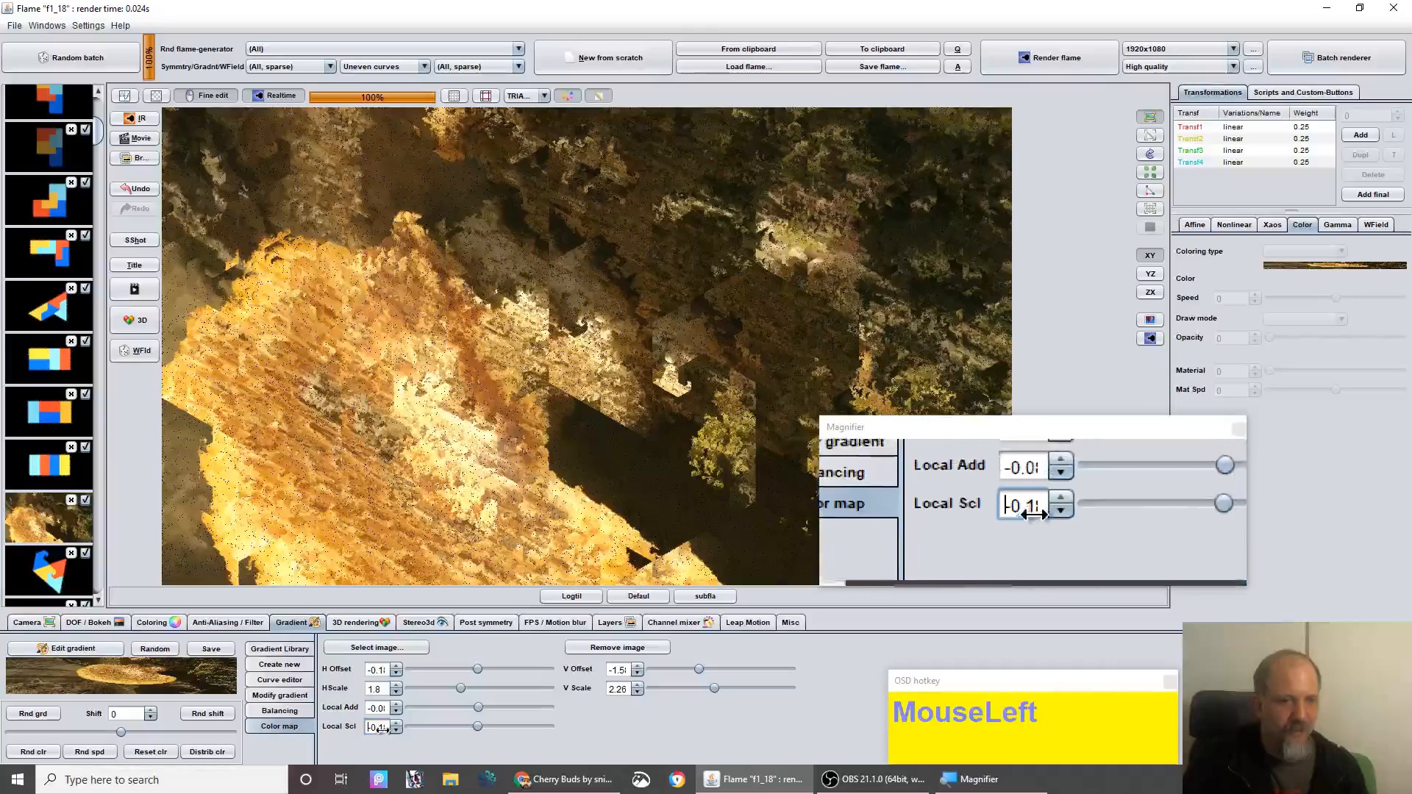
drag(348, 733, 359, 739)
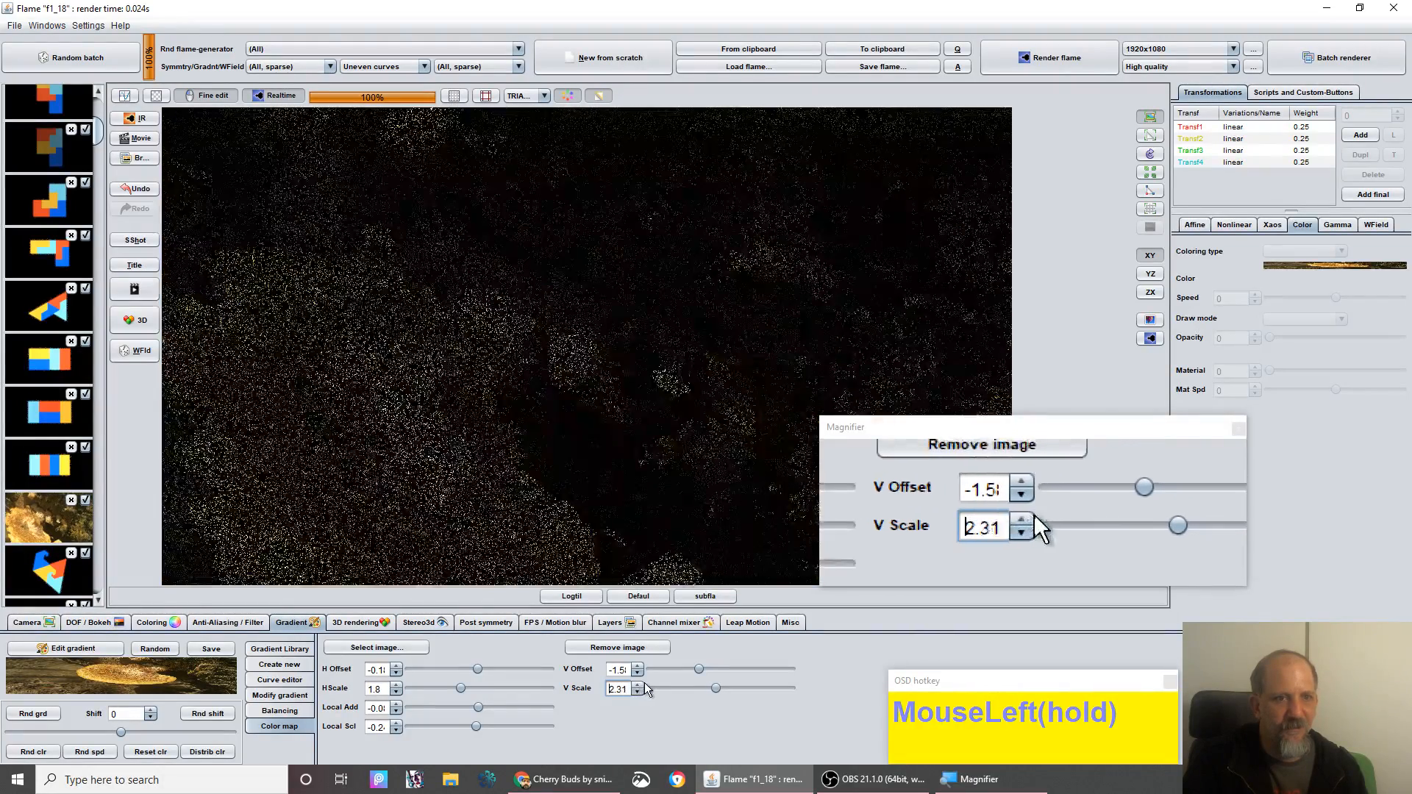
- Set the color map's V Scale to about 1.92 and raise its V Offset to about -1.4
drag(645, 683, 690, 694)
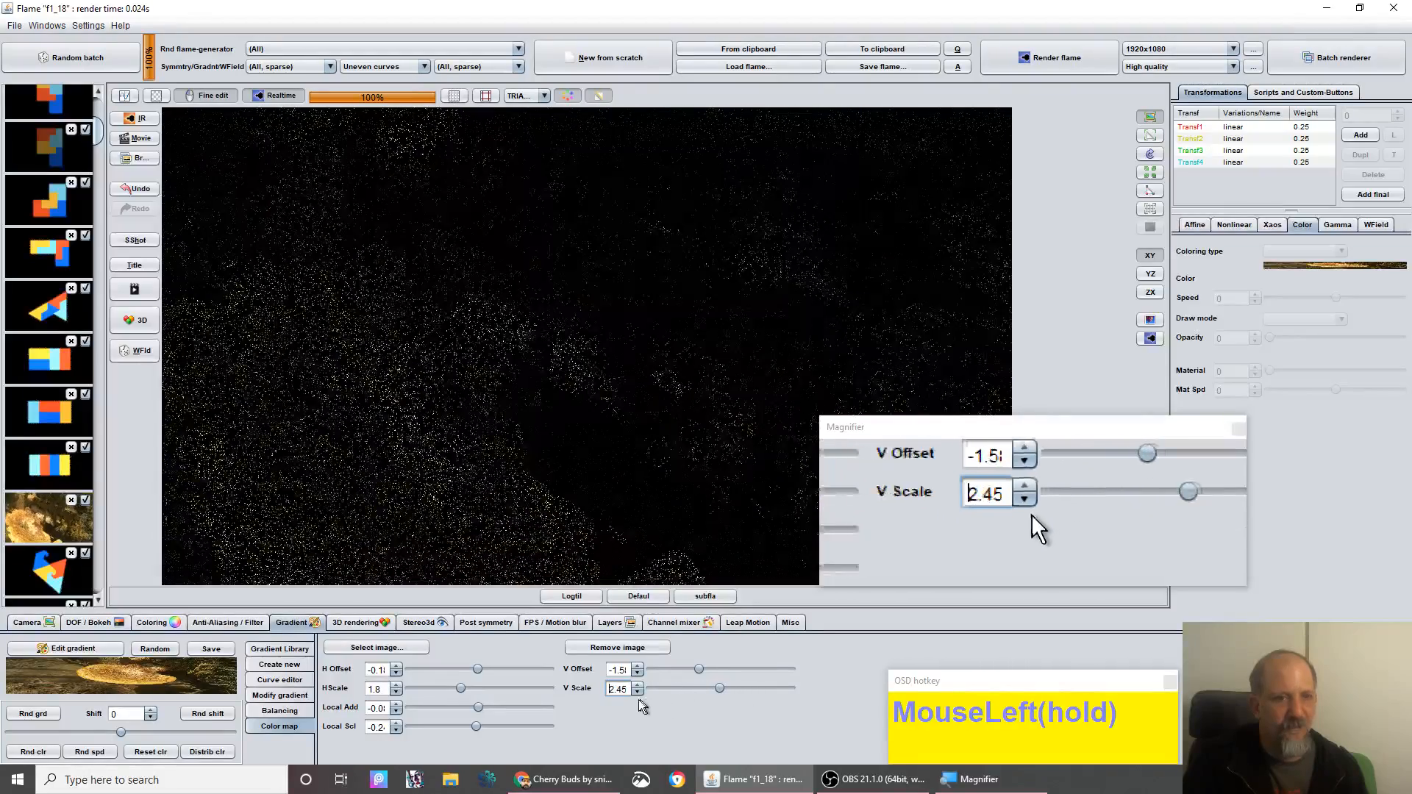
drag(562, 706, 492, 703)
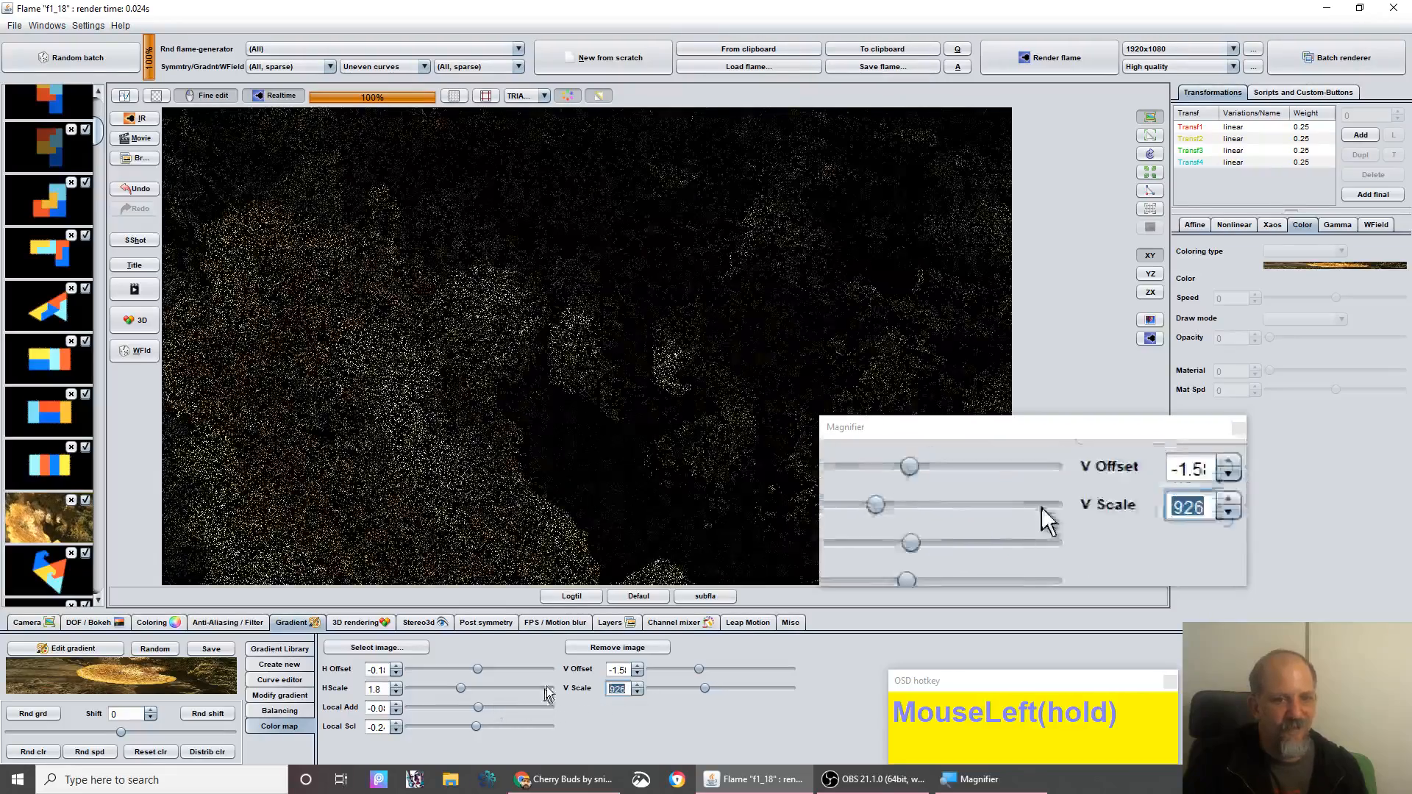
drag(610, 671, 656, 662)
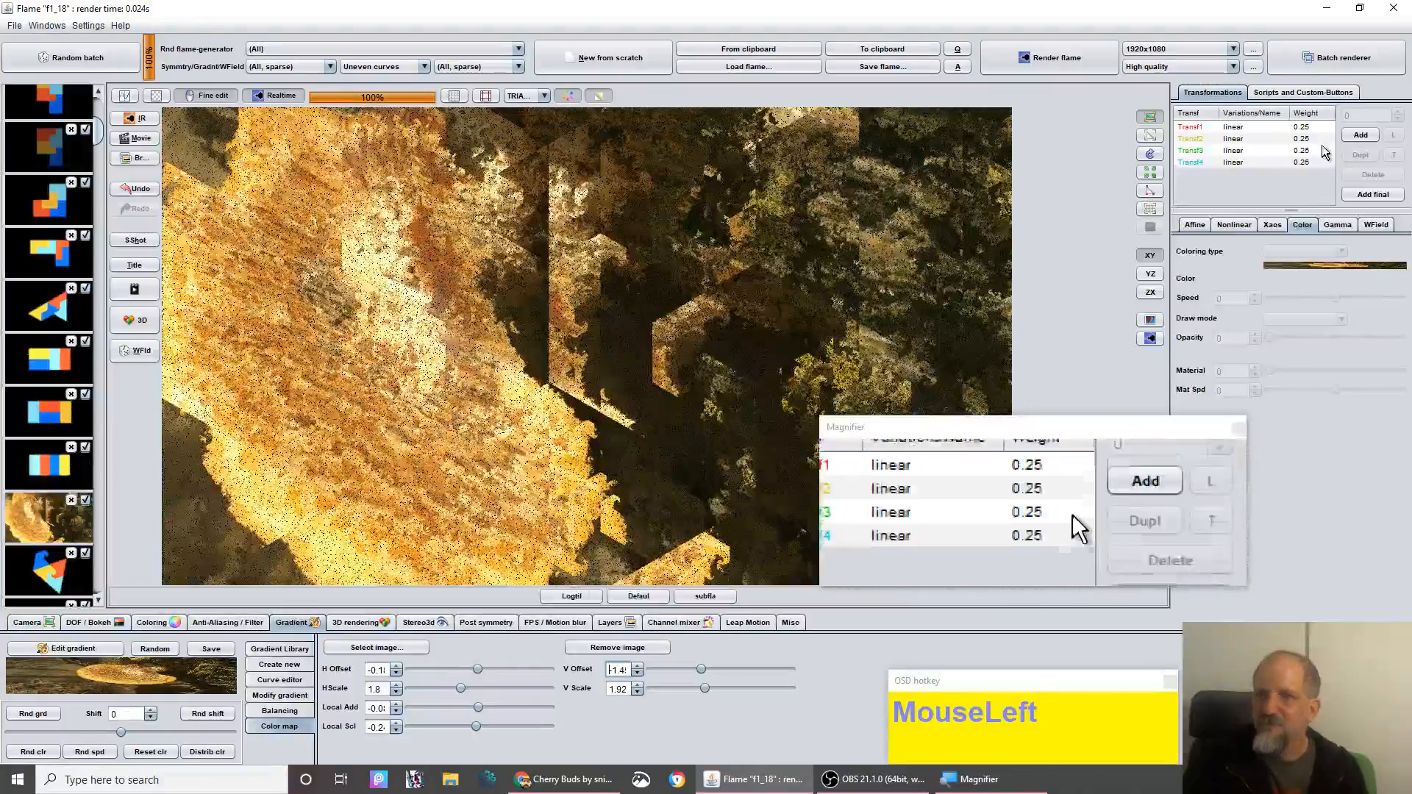
- Try the CYCLIC coloring type on the third transform and return it to DIFFUSION
click(1252, 150)
click(1299, 253)
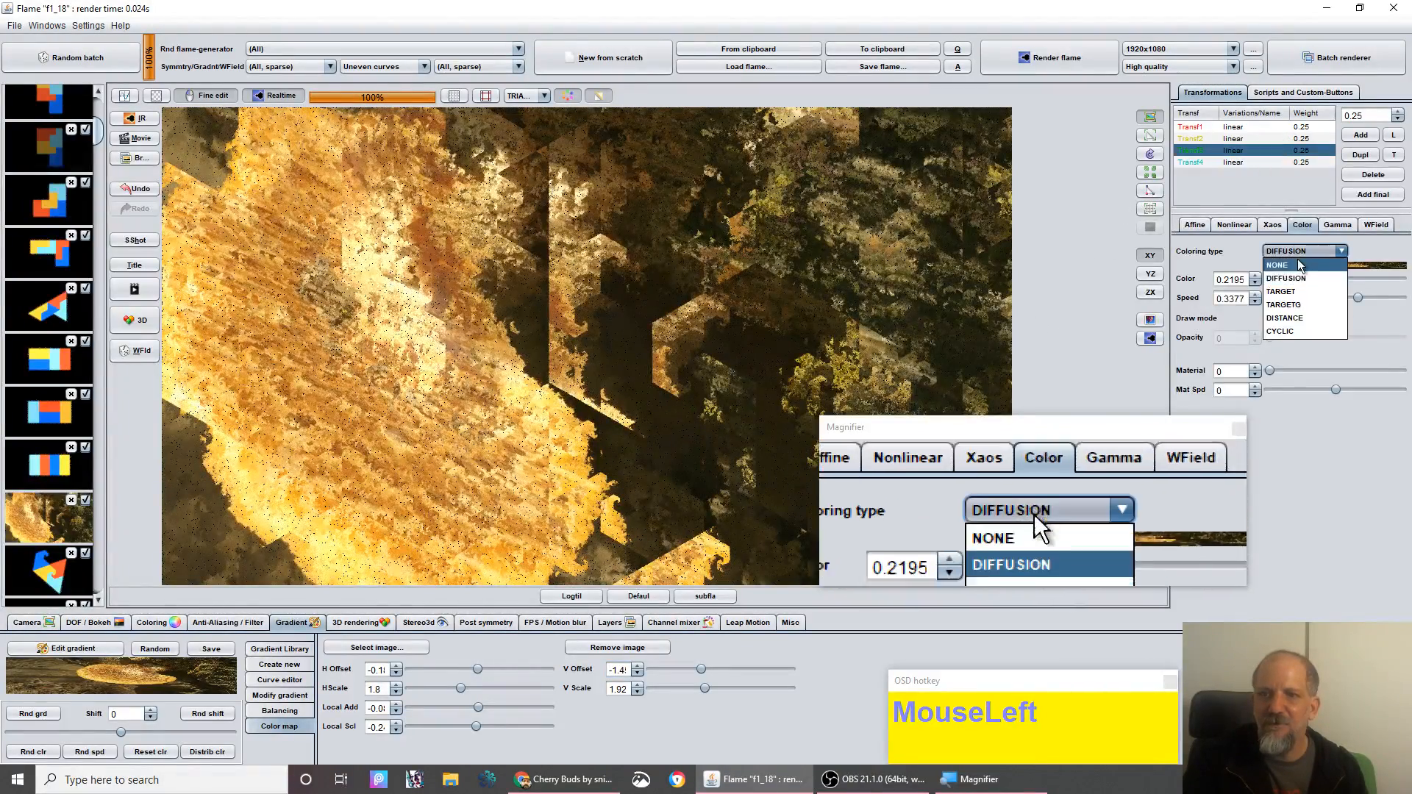
click(1296, 331)
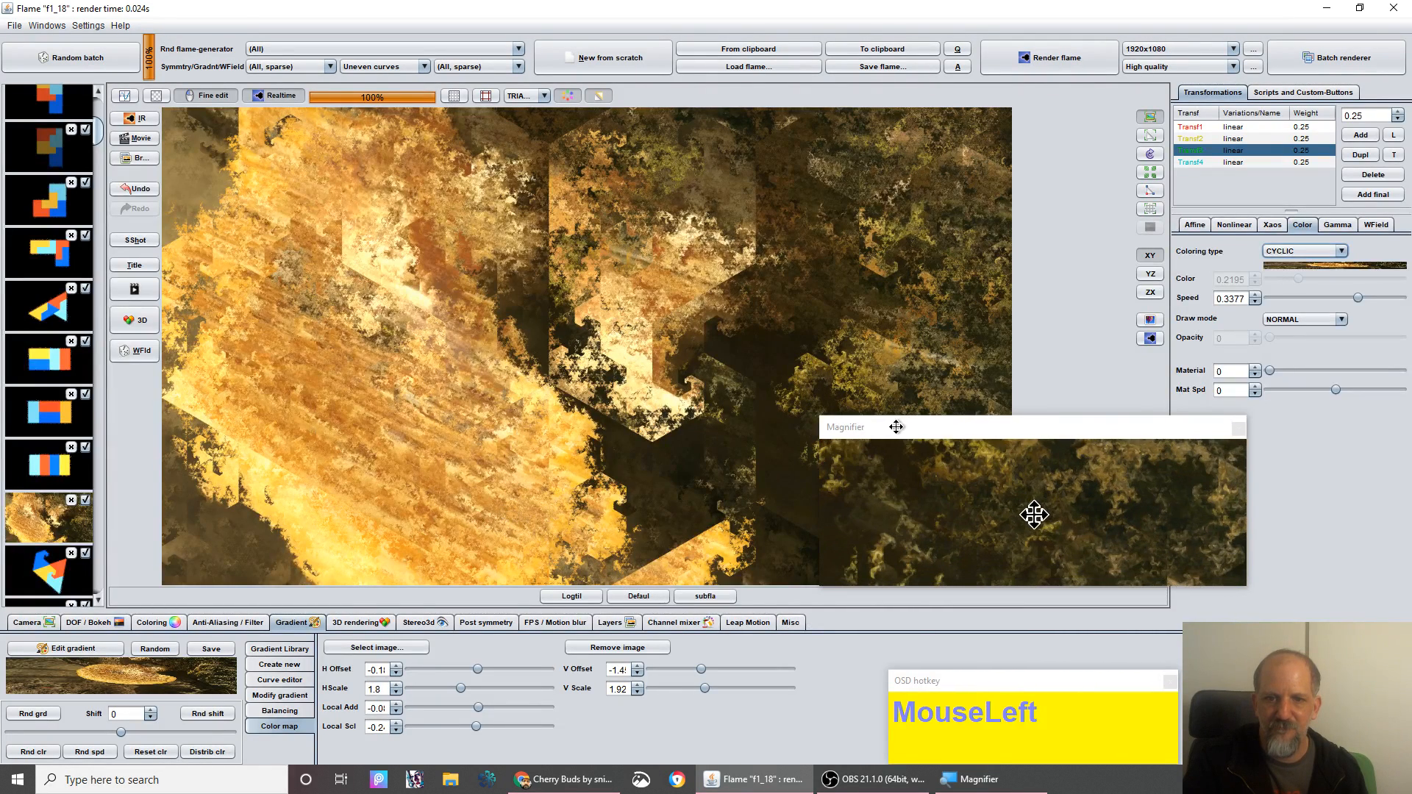
drag(896, 427, 1092, 410)
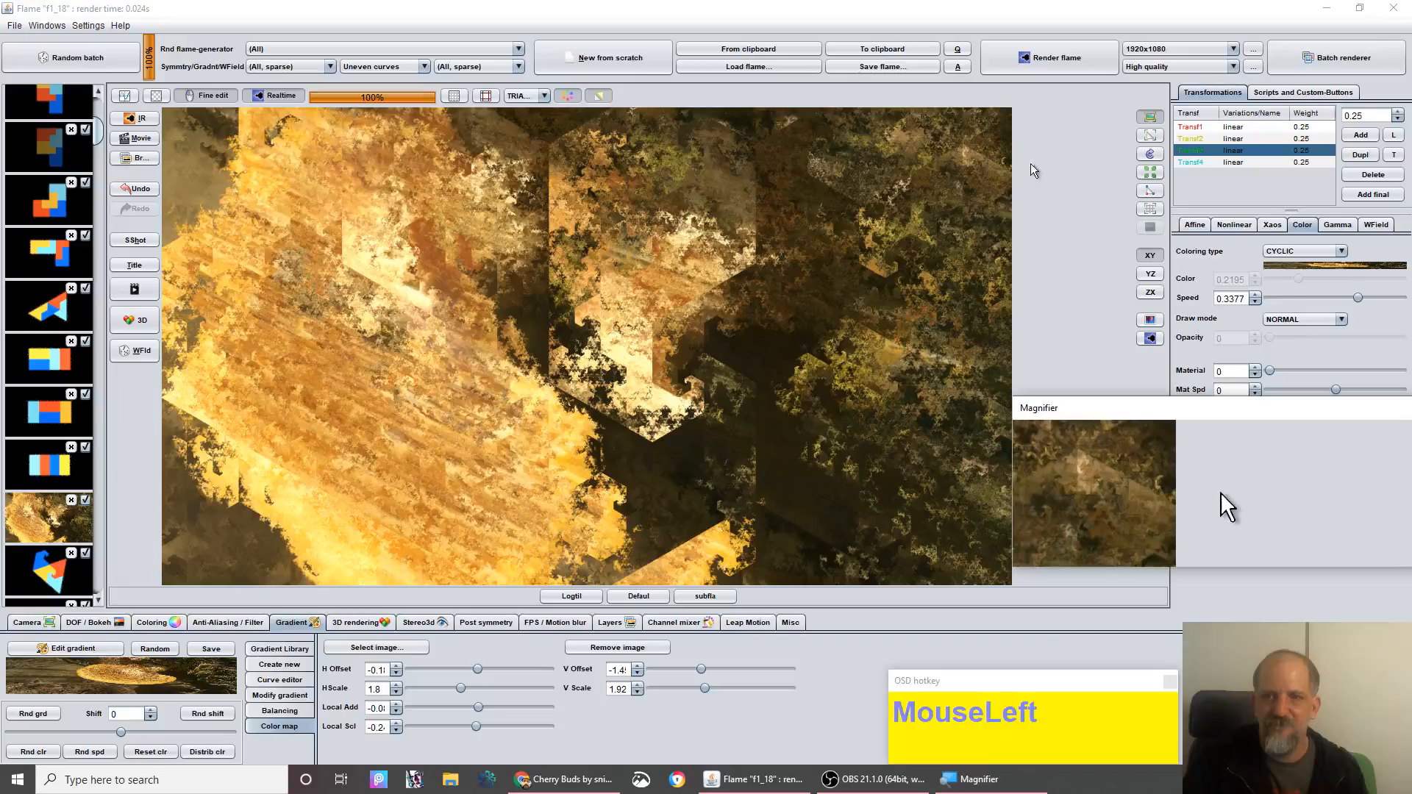
click(1288, 250)
click(1288, 277)
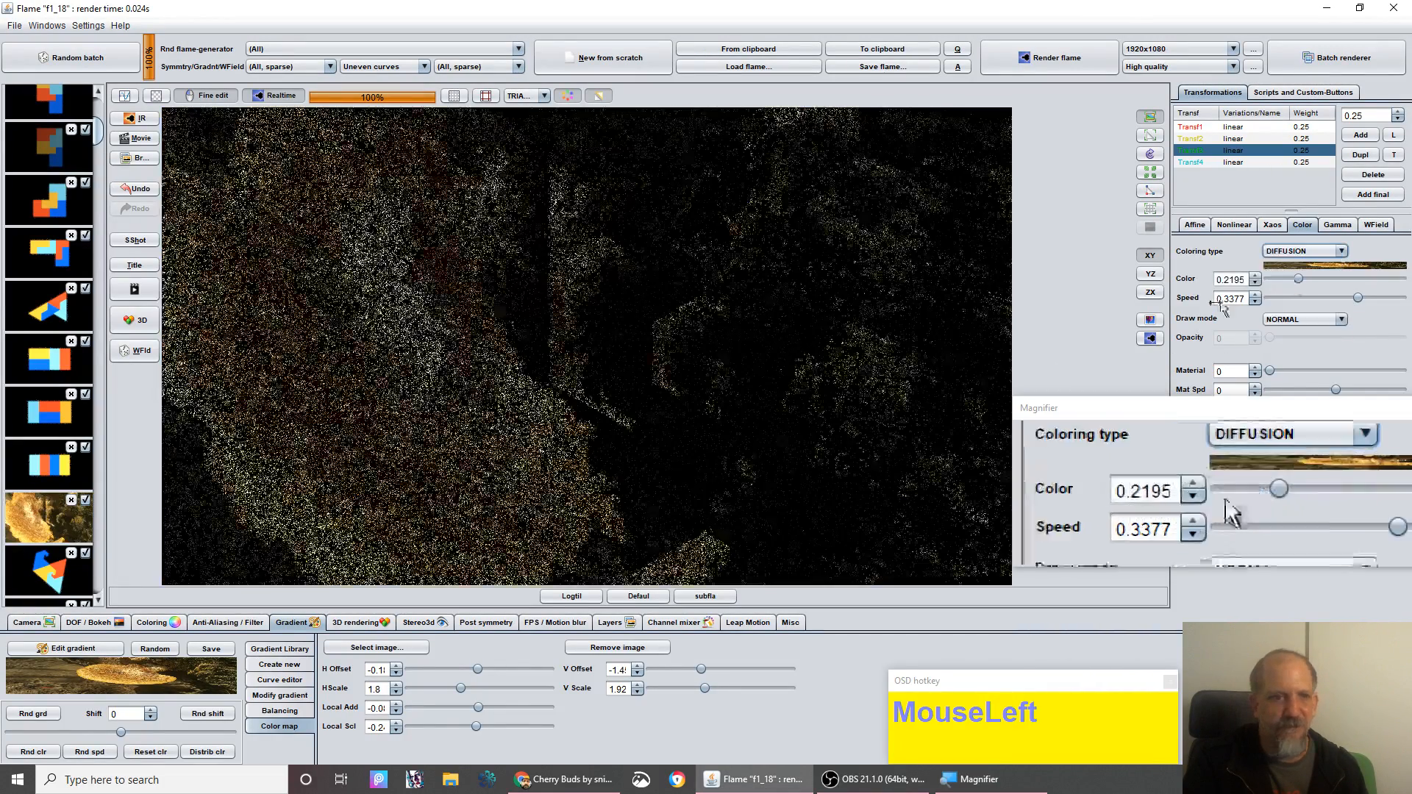
- Raise Local Scl to about -0.15 and randomize the transforms' colors and color speeds several times to vary the texture
drag(370, 727, 425, 730)
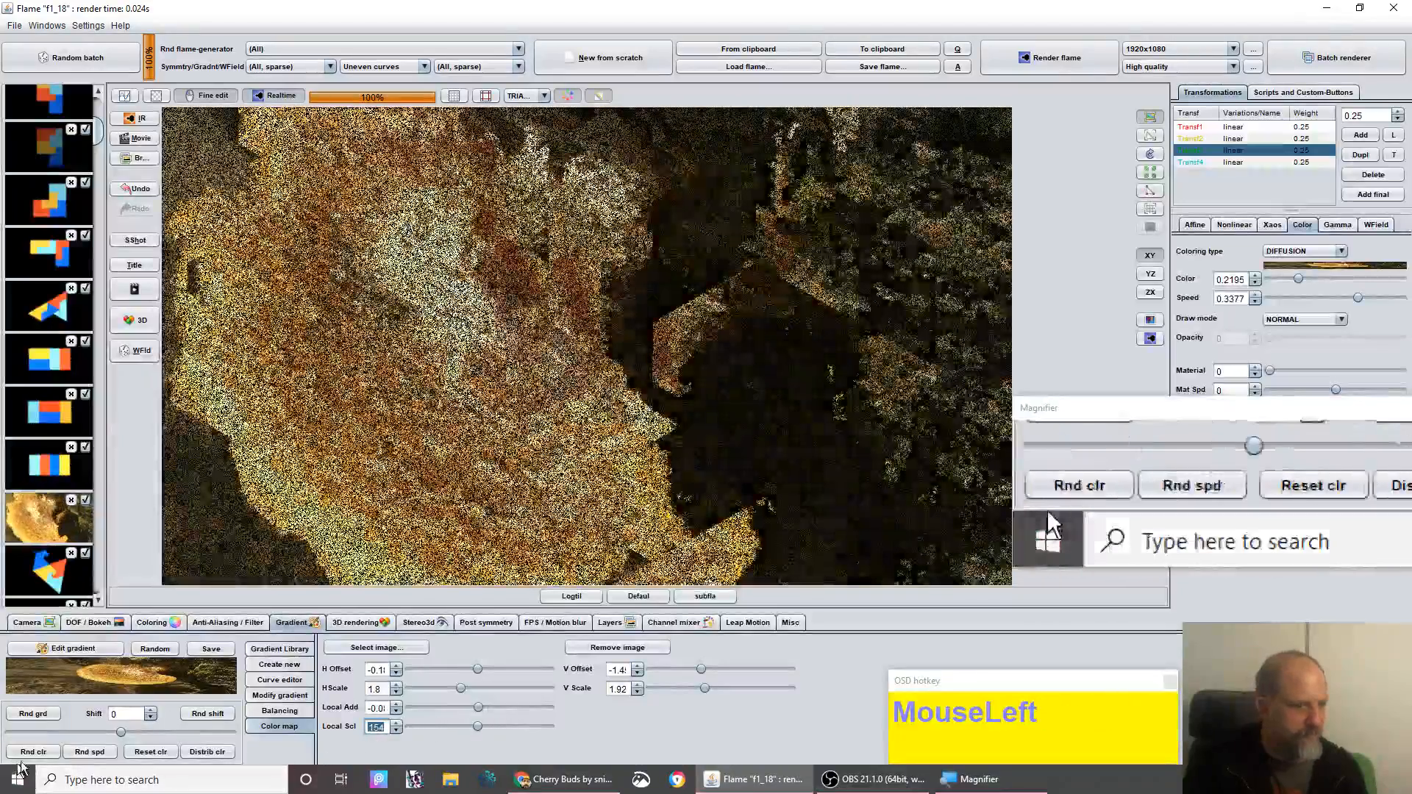
click(31, 753)
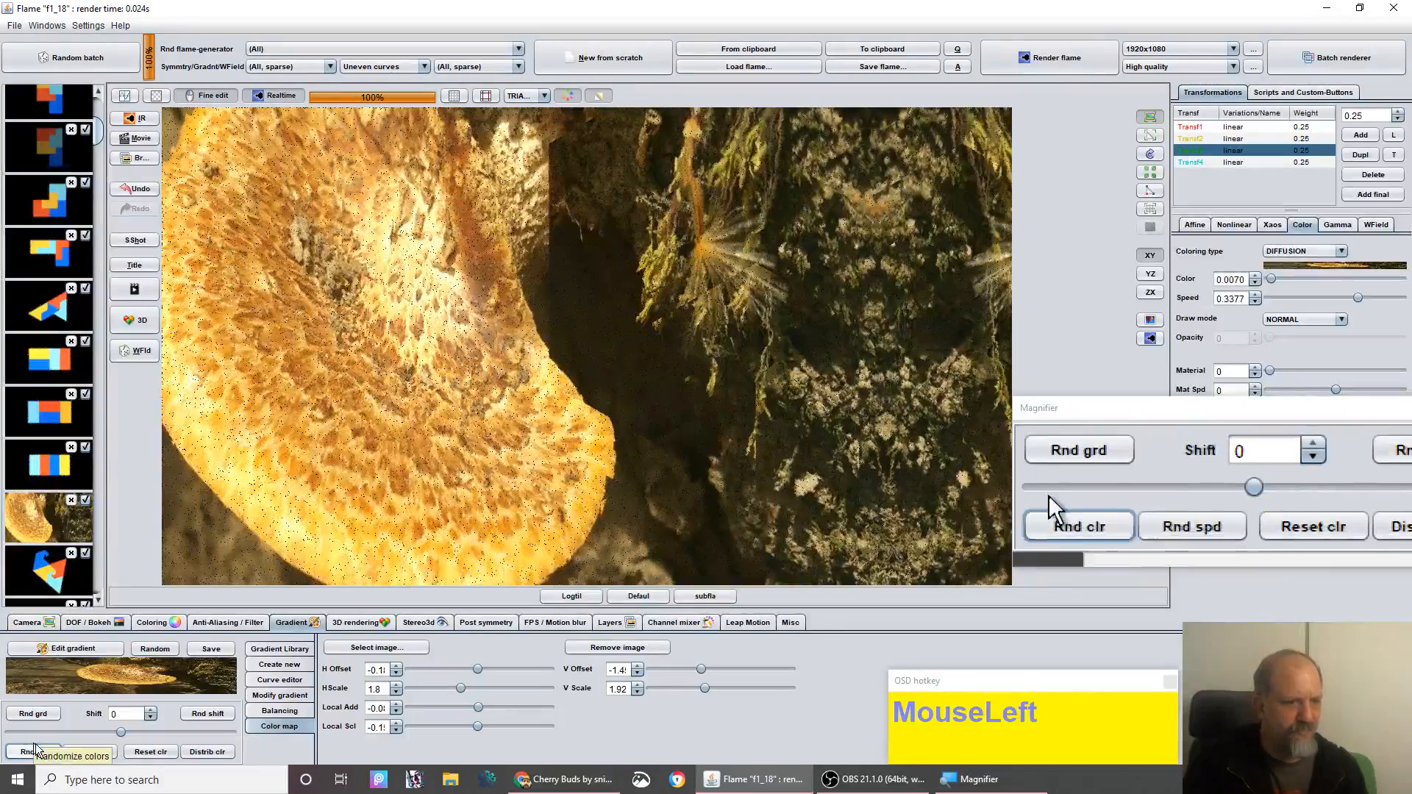
click(87, 756)
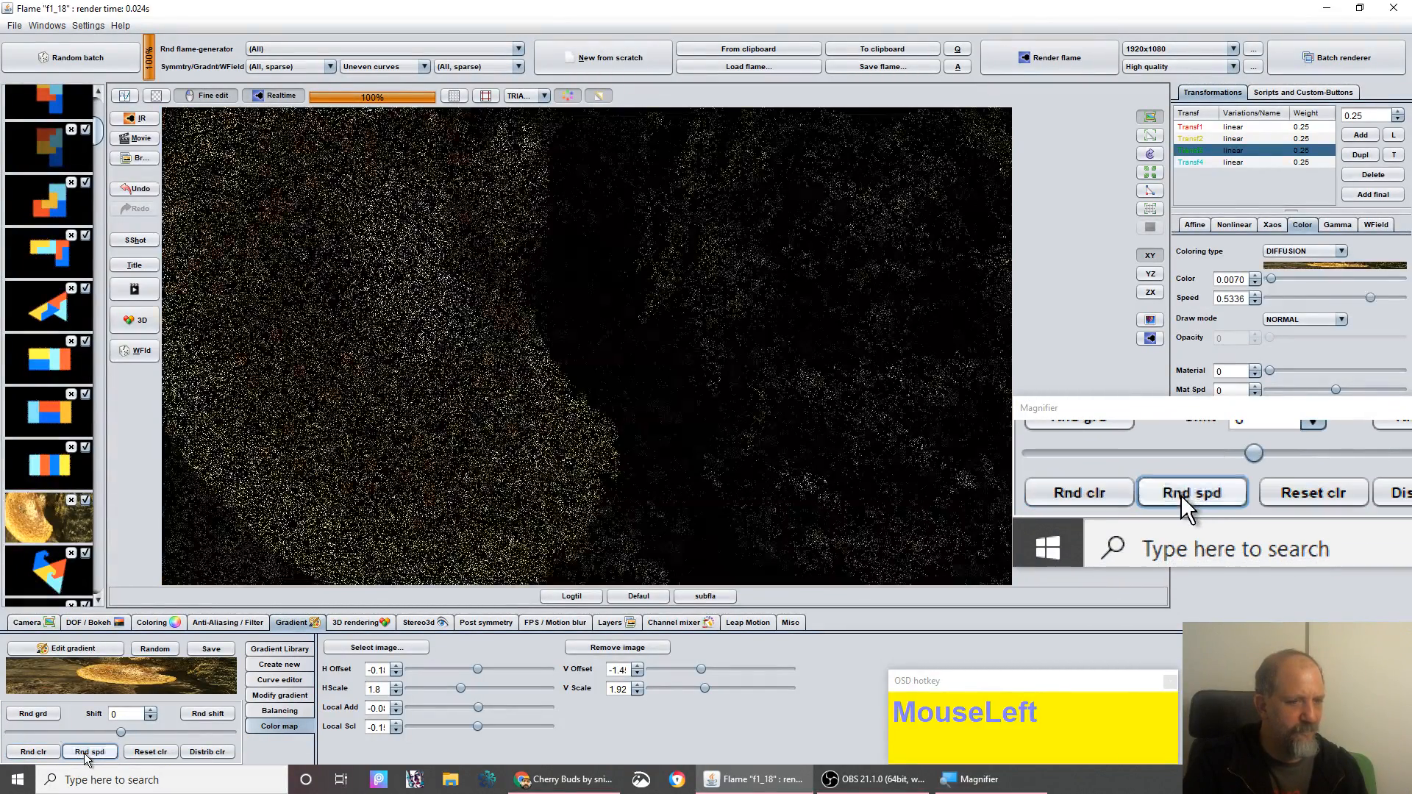
click(86, 756)
click(85, 756)
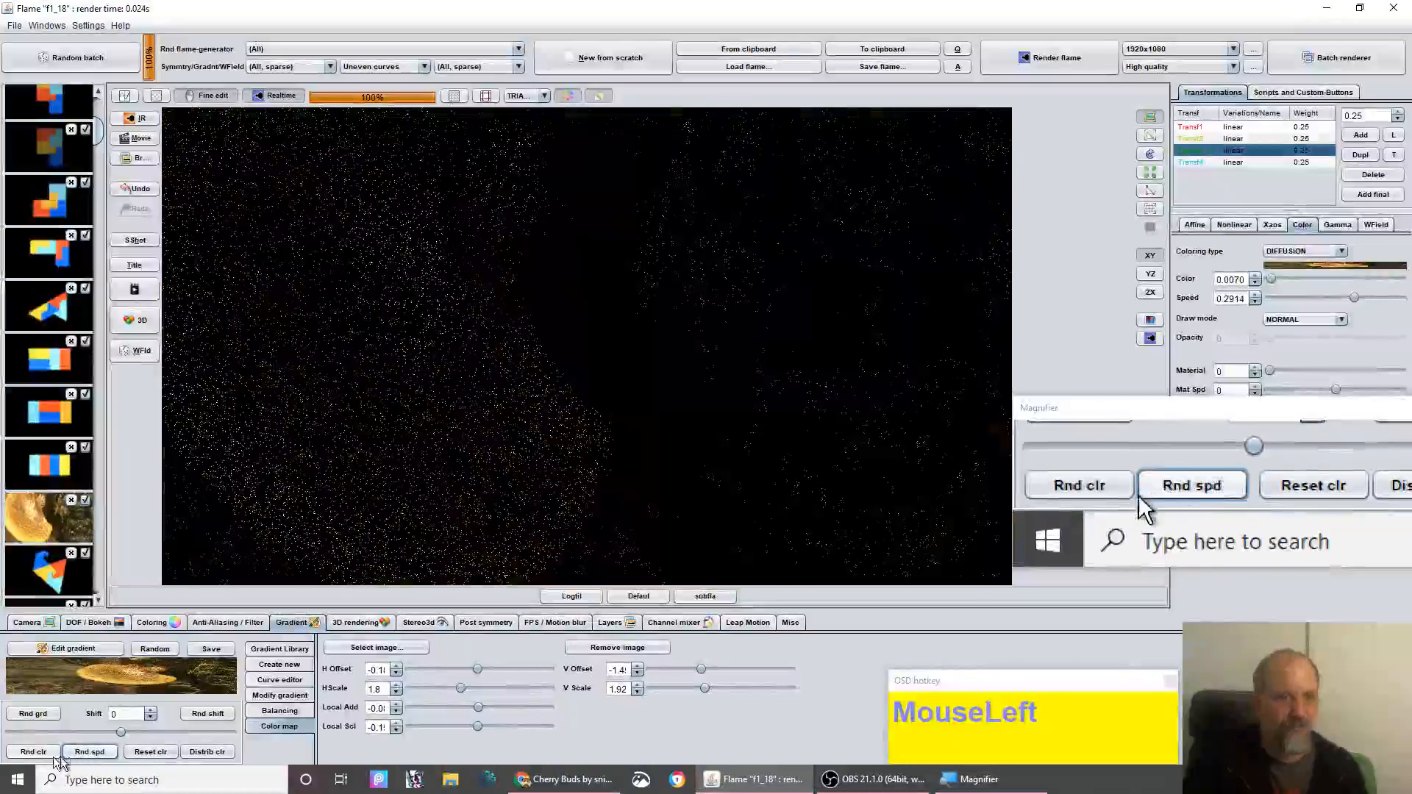
click(31, 756)
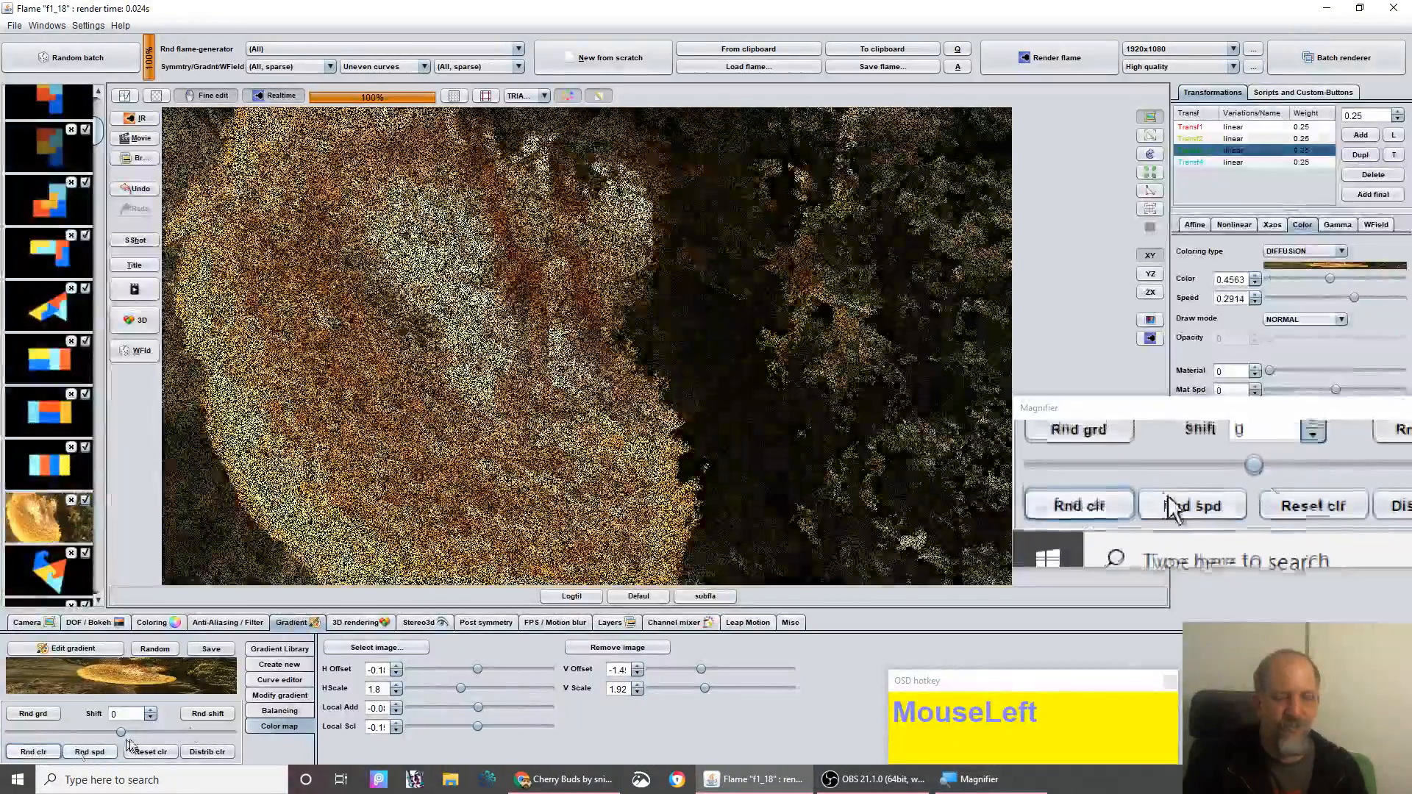
- Stretch the mushroom texture by setting the color map's HScale to 1.41, V Scale to 0.02 and Local Scl to about -1.3
drag(376, 730, 352, 746)
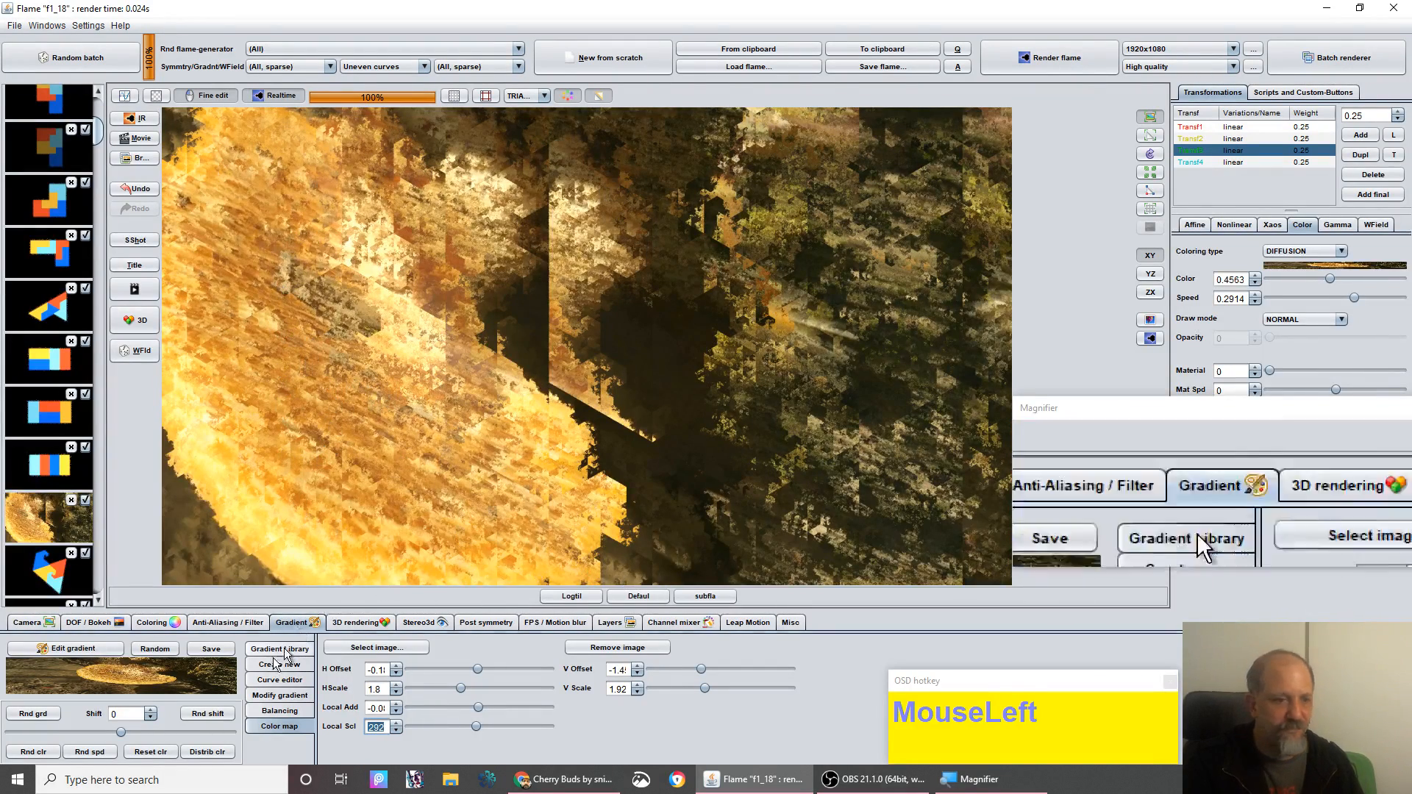
drag(383, 694, 243, 727)
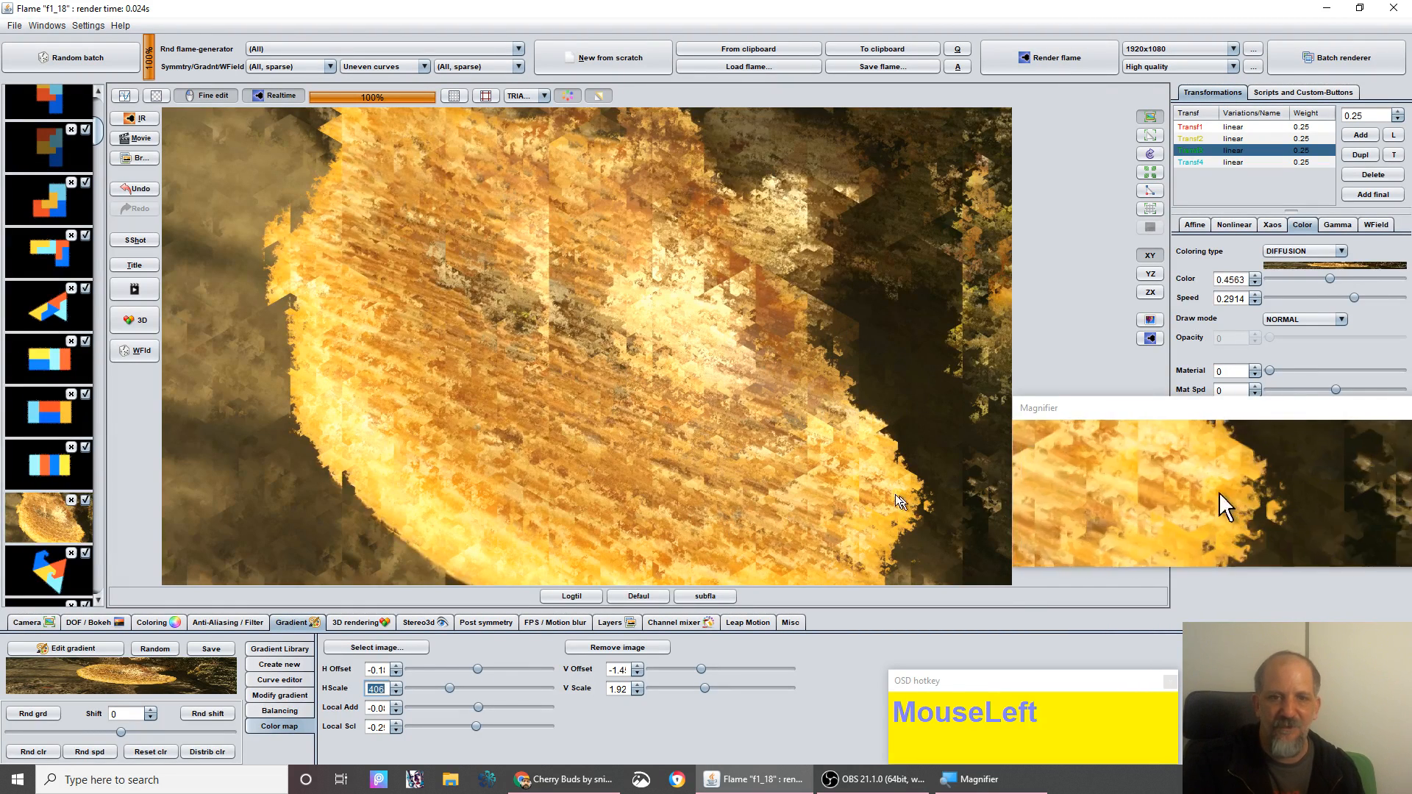
drag(618, 693, 507, 607)
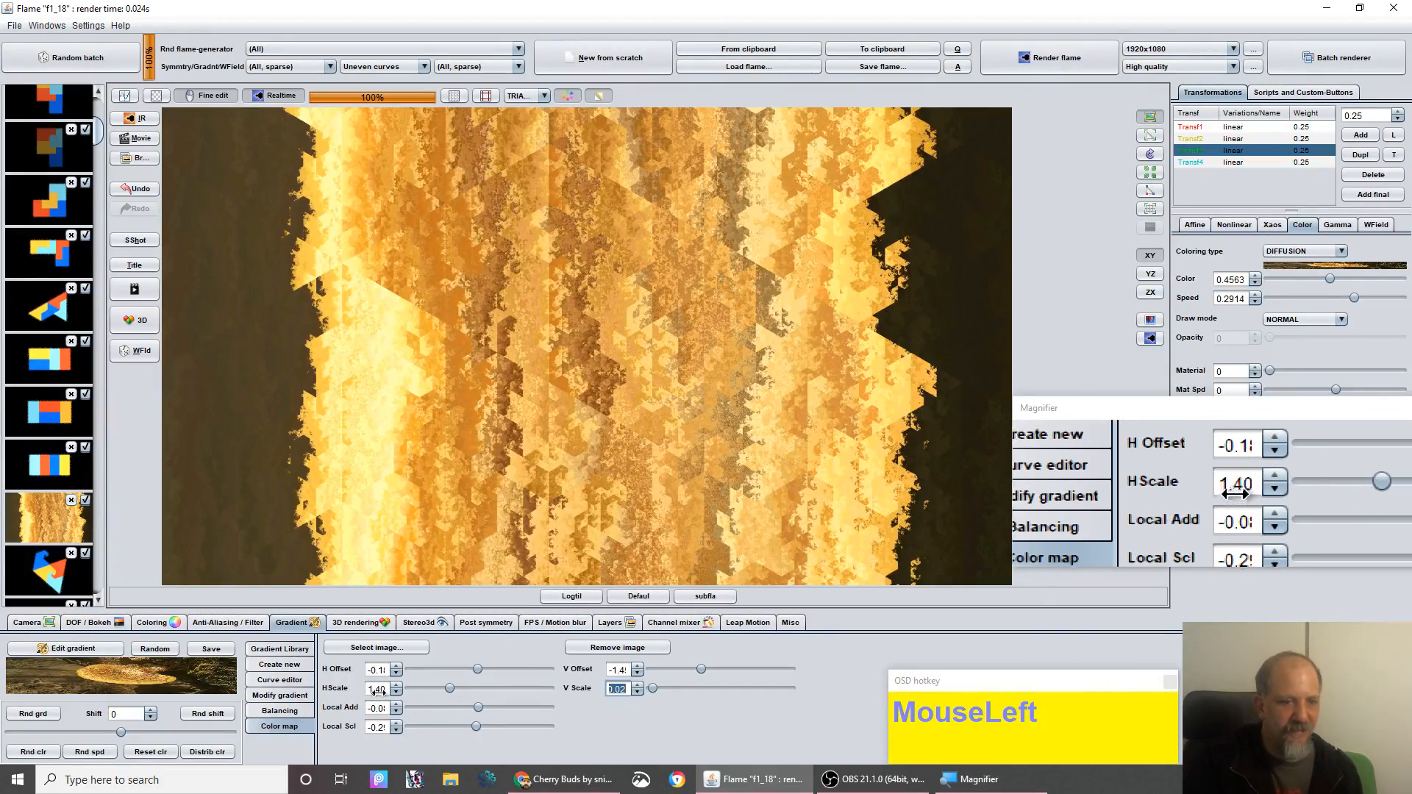
drag(366, 689, 2, 695)
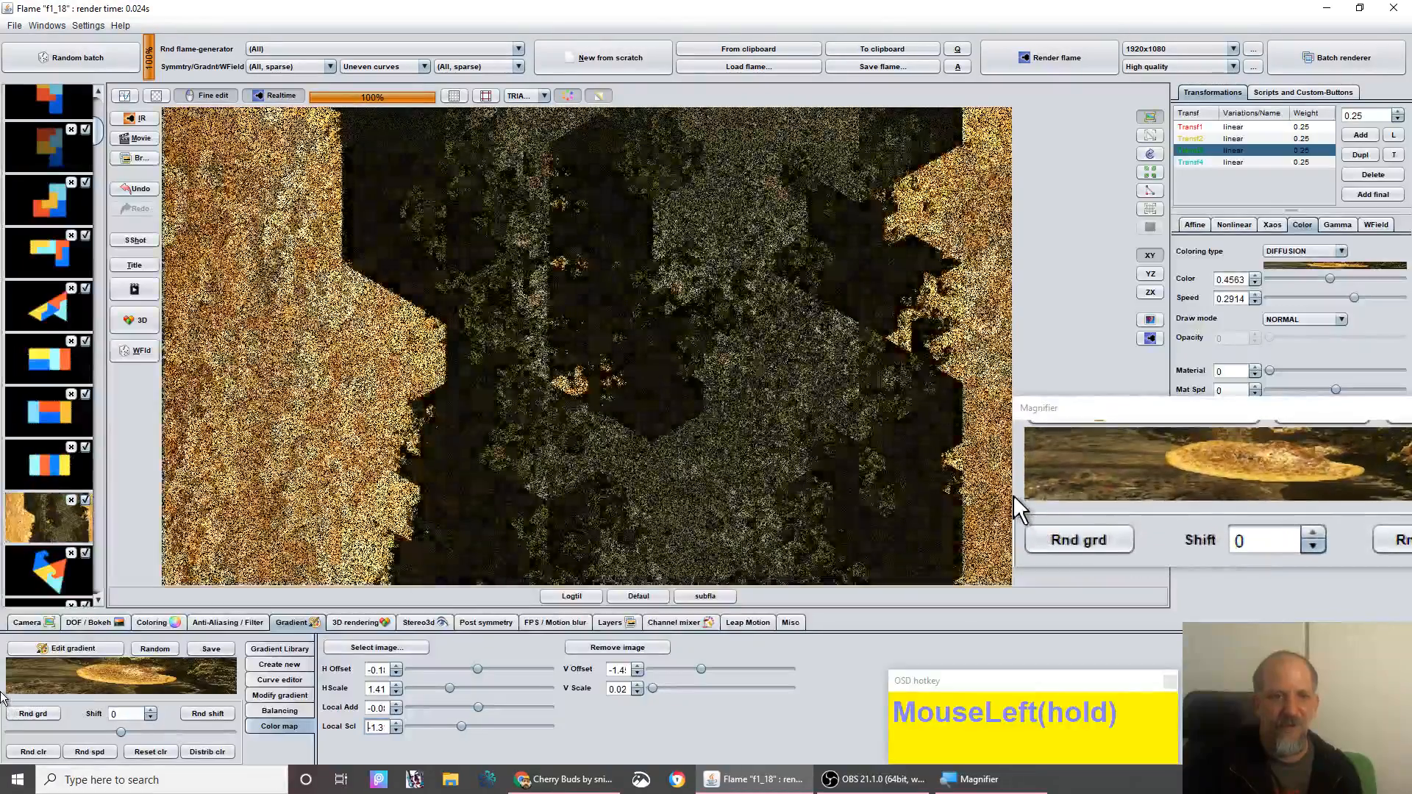
- Shift the color map's H Offset to 0.02 and fine-tune its V Offset to reposition the stretched texture
drag(619, 672, 685, 677)
drag(377, 669, 503, 695)
click(620, 671)
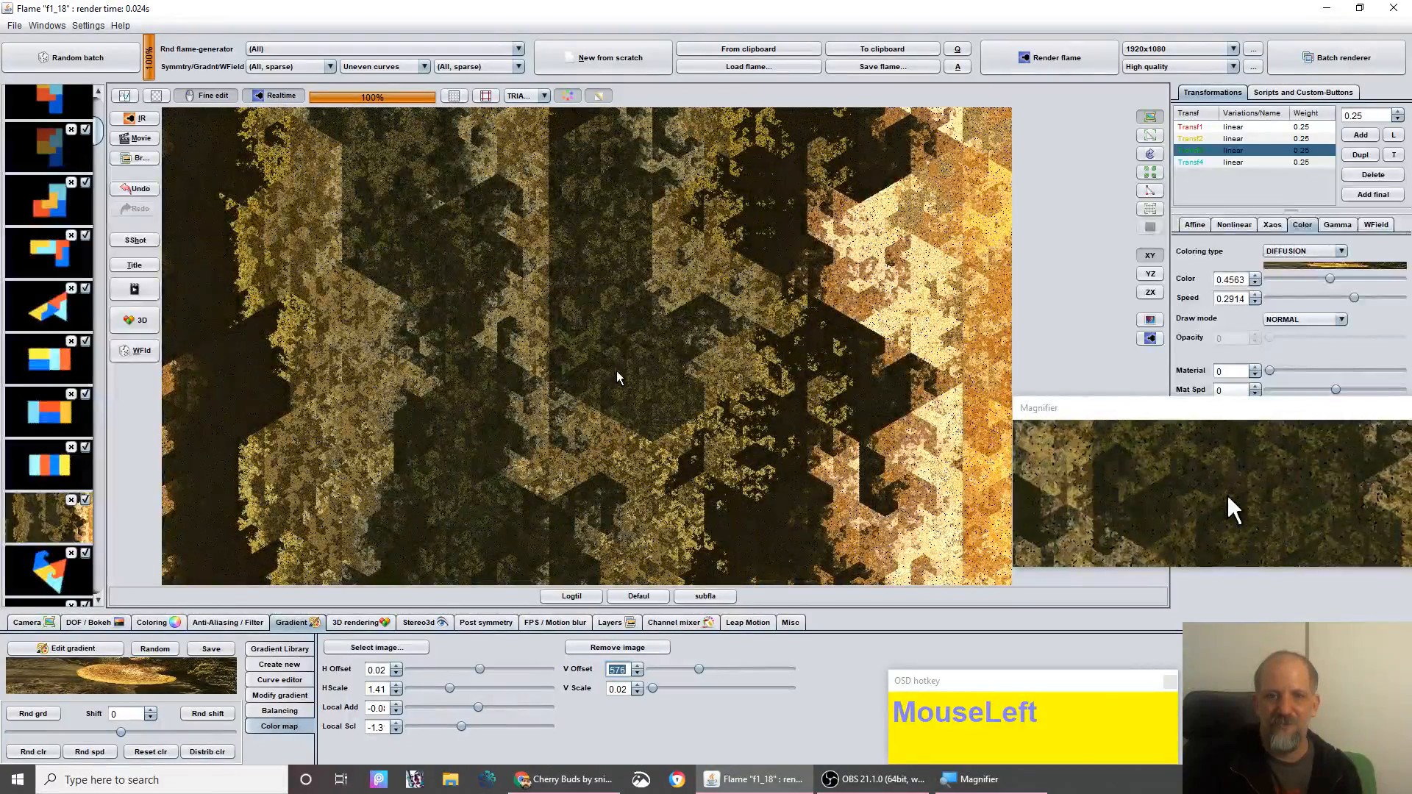